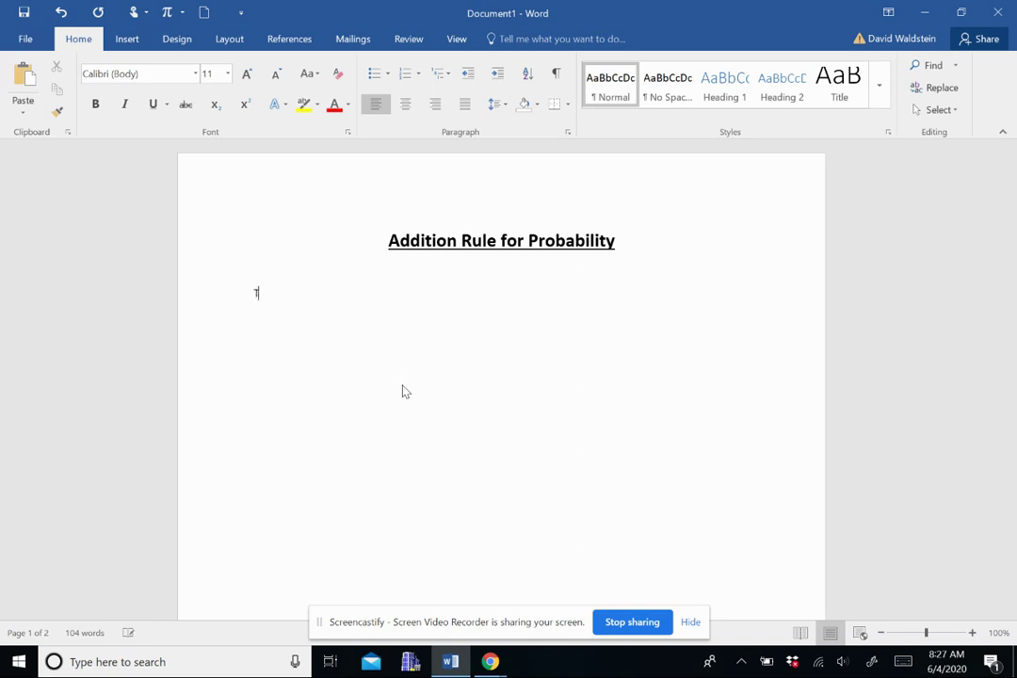
- Type 'Two events are mutually exclusive if they cannot occur at the same time.' with 'mutually exclusive' in bold
{"action": "type", "text": "Two events are mutually "}
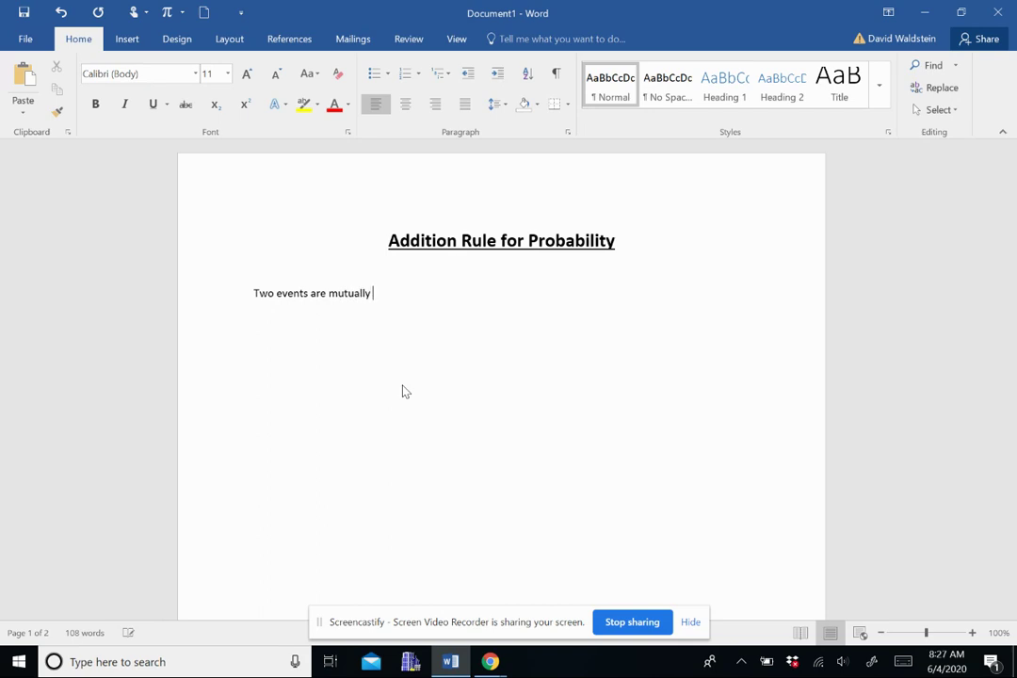
{"action": "type", "text": "exclusive"}
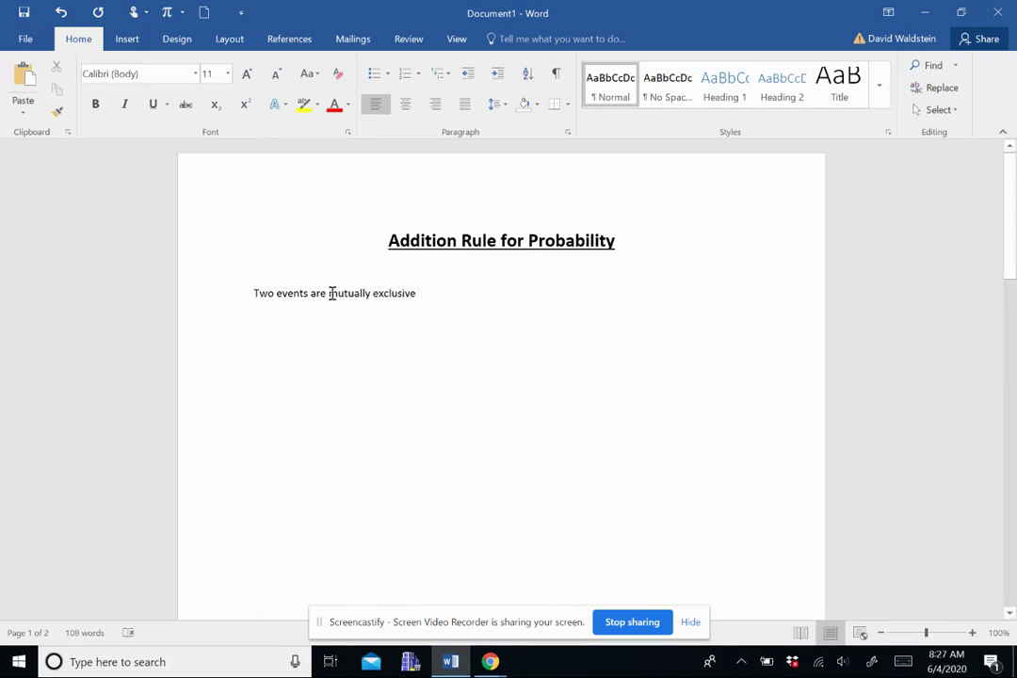
{"action": "left_click_drag", "start_coordinate": [329, 293], "coordinate": [420, 302]}
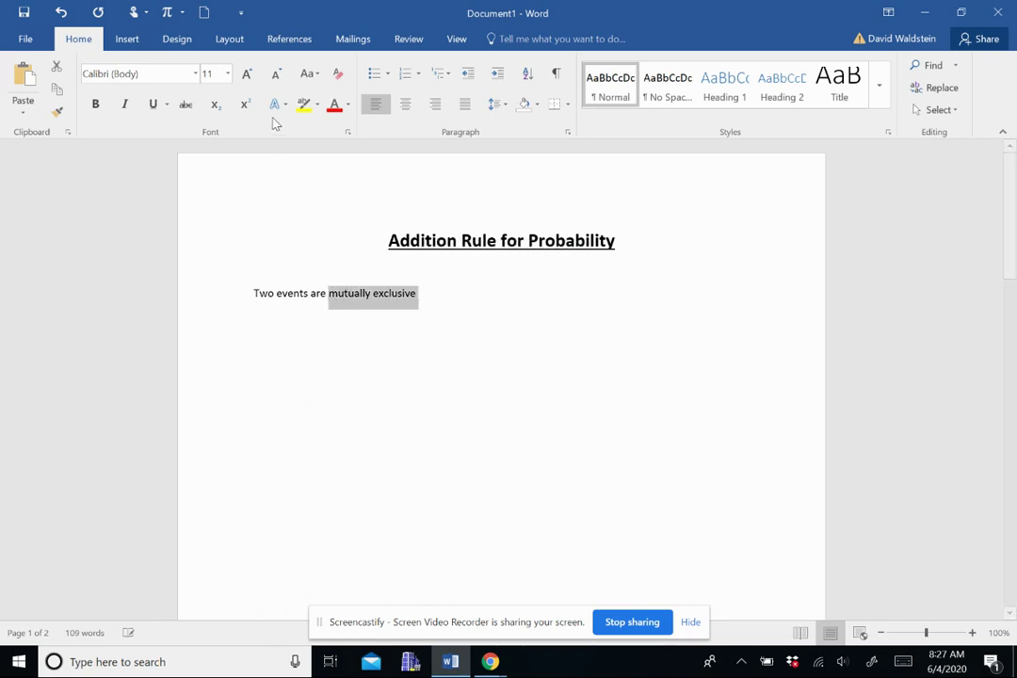
{"action": "left_click", "coordinate": [95, 104]}
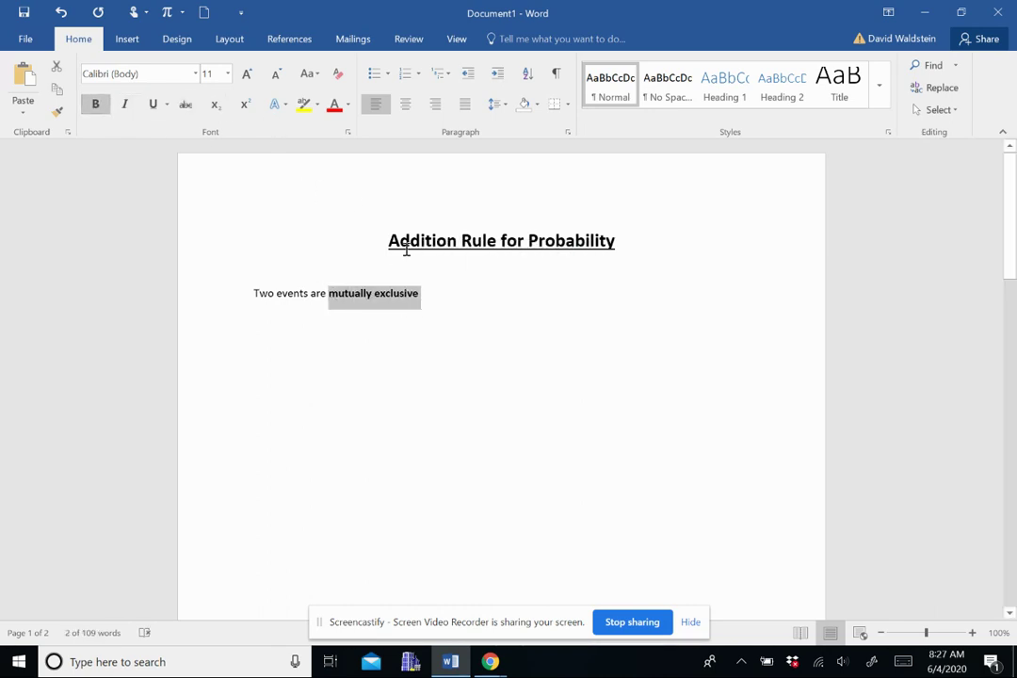
{"action": "left_click", "coordinate": [433, 294]}
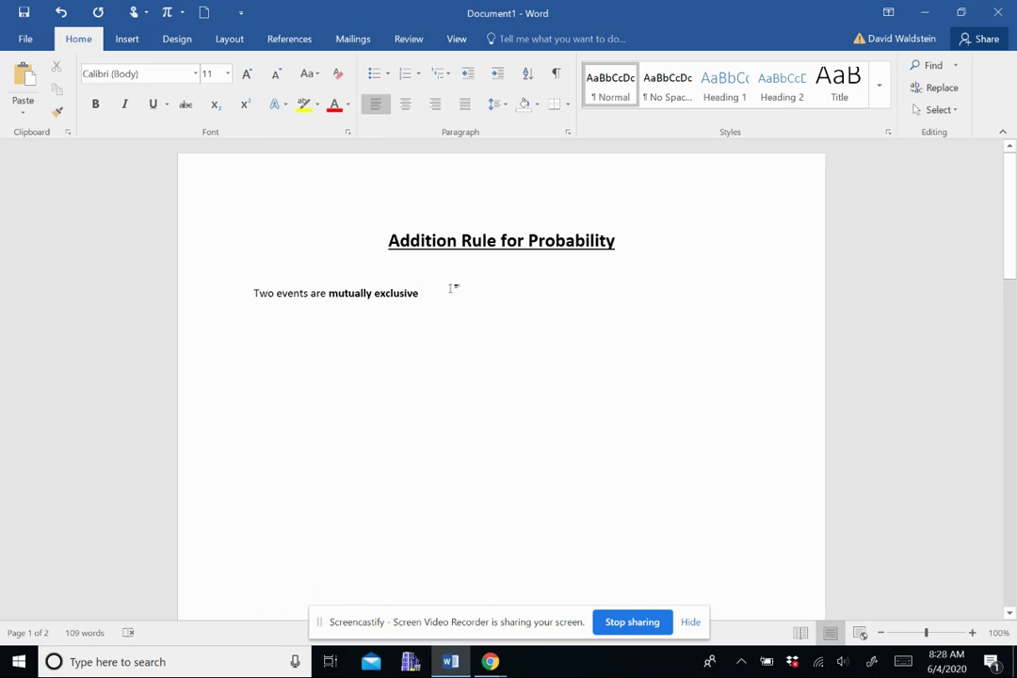
{"action": "type", "text": "if they"}
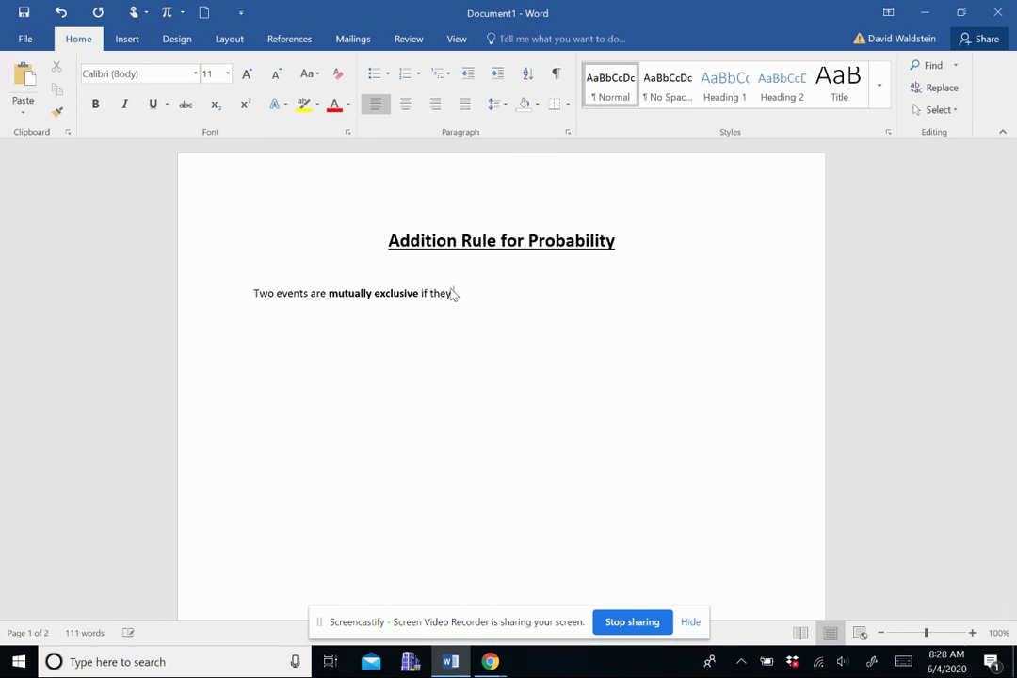
{"action": "type", "text": " cannot occur at the same time."}
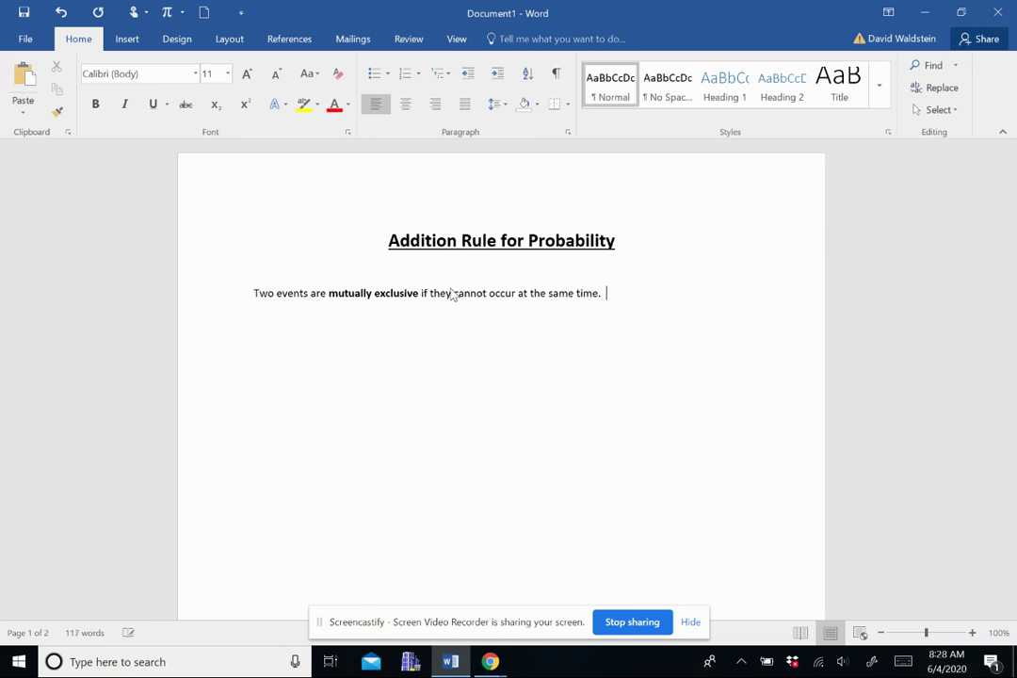
- Turn the definition into a bullet point and start a plain, unindented line below it
{"action": "left_click", "coordinate": [250, 293]}
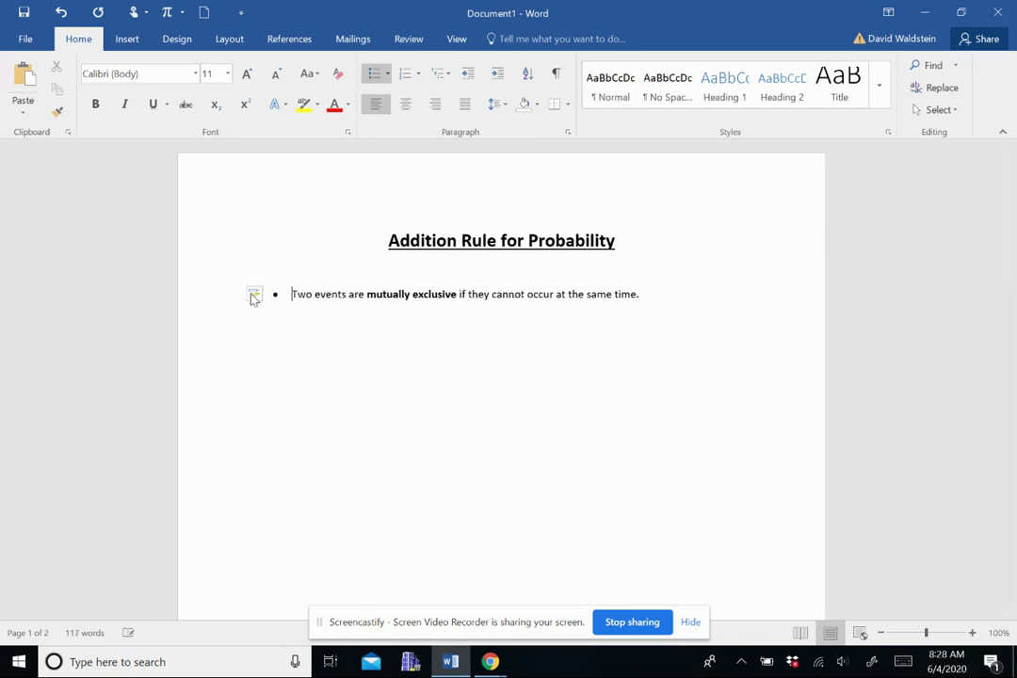
{"action": "left_click", "coordinate": [643, 295]}
{"action": "key", "text": "Return"}
{"action": "key", "text": "BackSpace"}
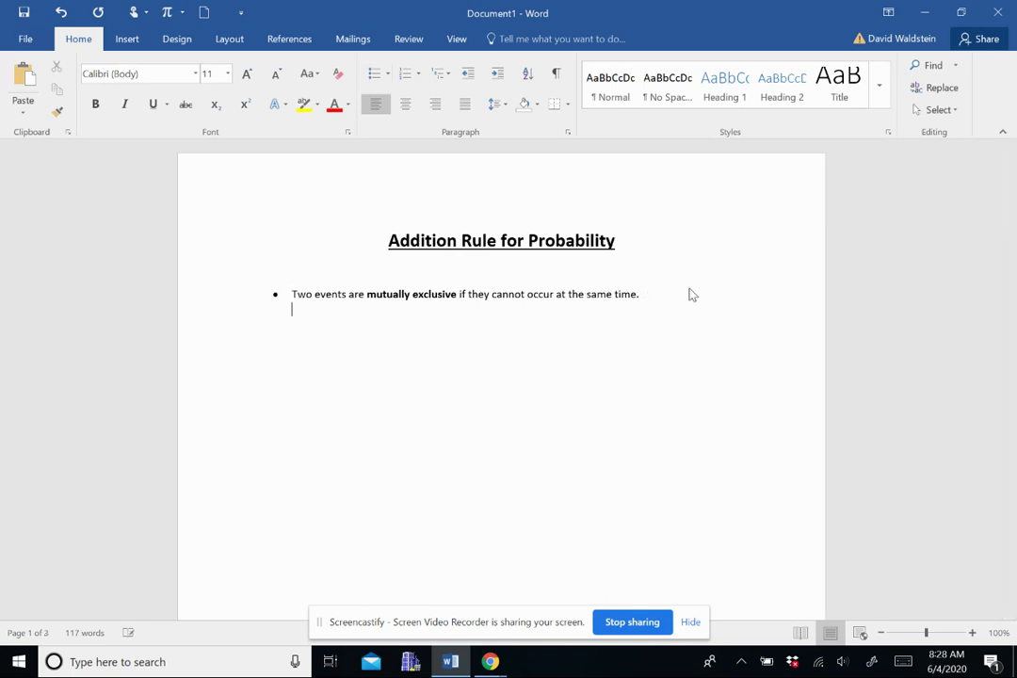
{"action": "key", "text": "BackSpace"}
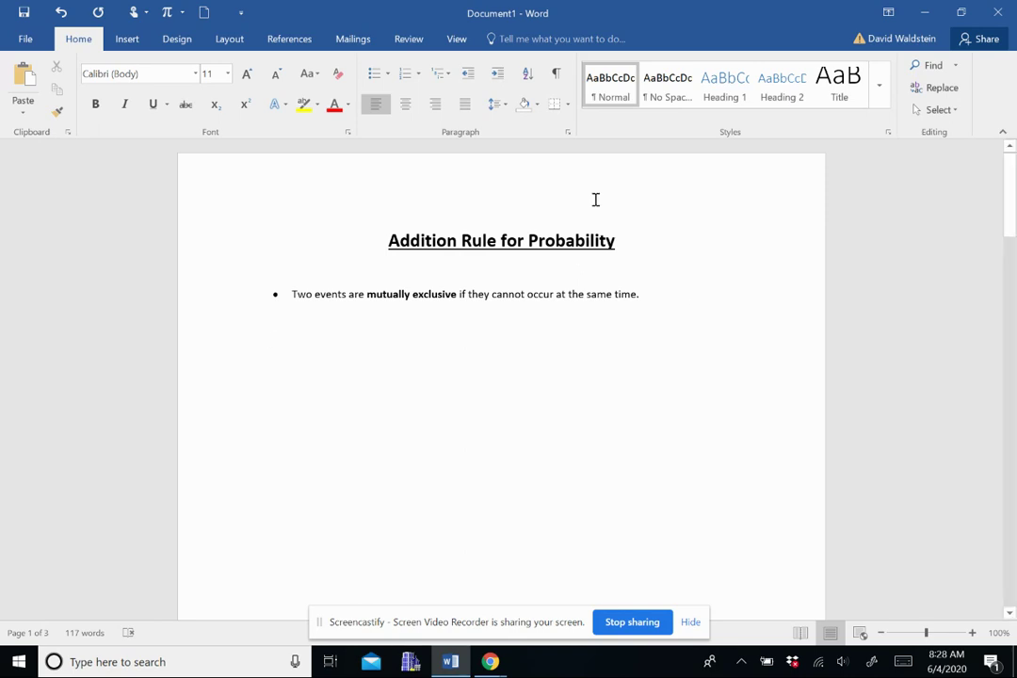
- Move the Mutually Exclusive Events picture onto page 1 under the bullet, remove the blank space above it, and enlarge it slightly
{"action": "key", "text": "ctrl+Return"}
{"action": "scroll", "coordinate": [663, 238], "scroll_direction": "down", "scroll_amount": 5}
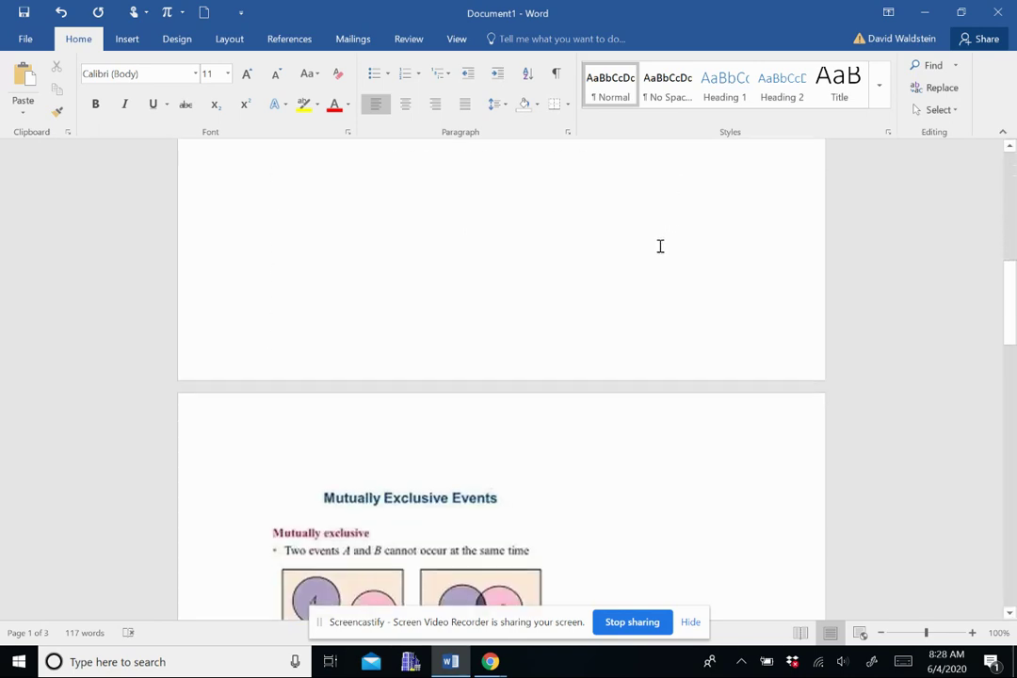
{"action": "left_click", "coordinate": [439, 528]}
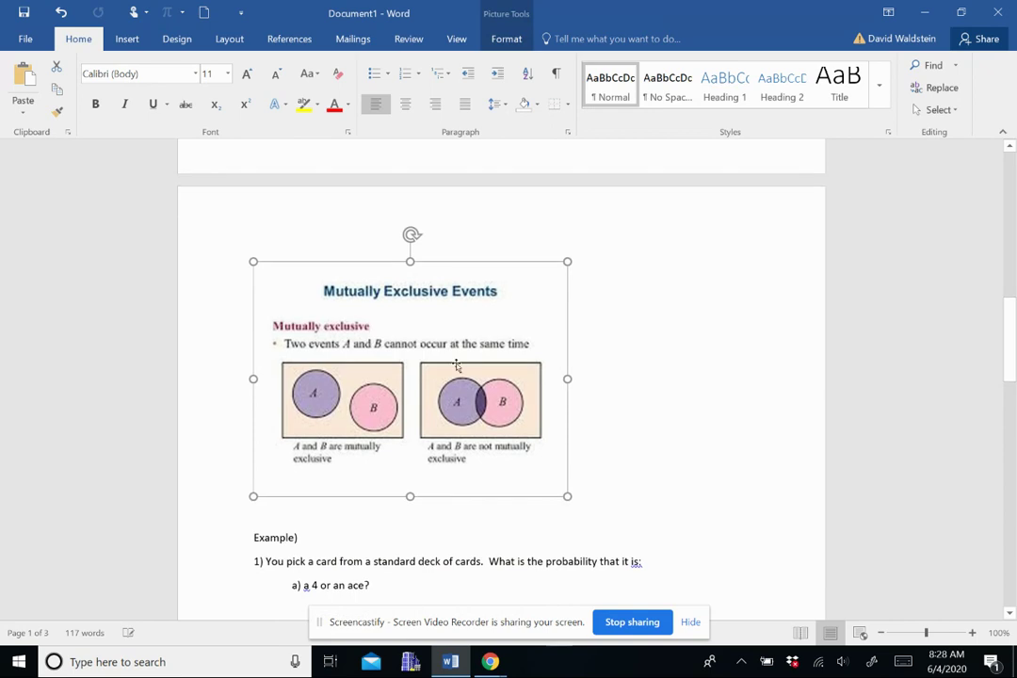
{"action": "left_click_drag", "start_coordinate": [439, 338], "coordinate": [468, 158]}
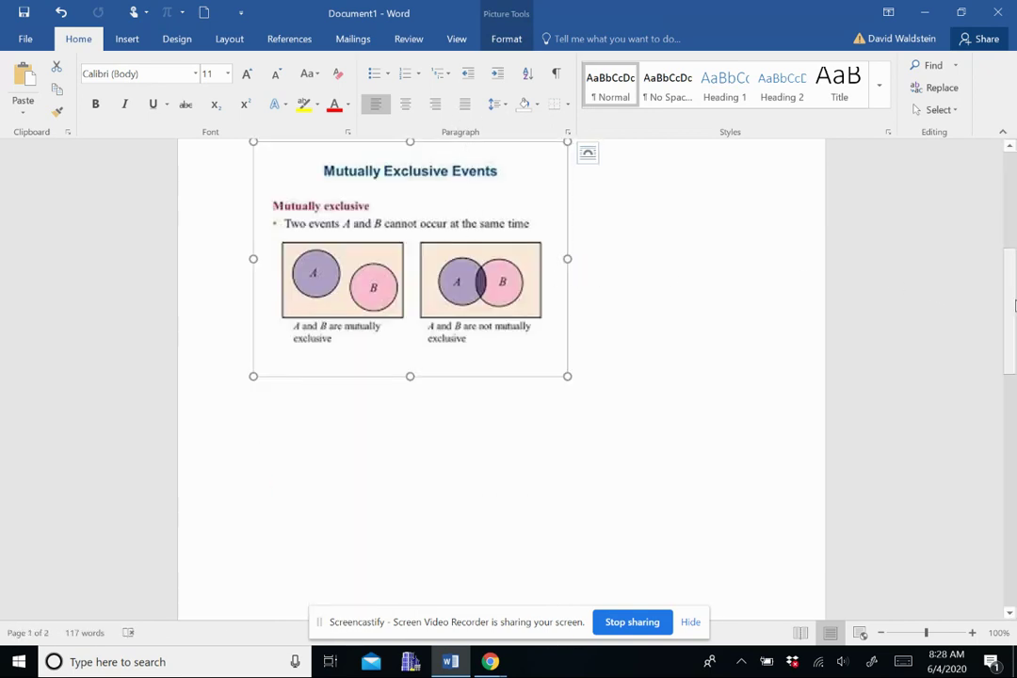
{"action": "left_click_drag", "start_coordinate": [1015, 305], "coordinate": [928, 269]}
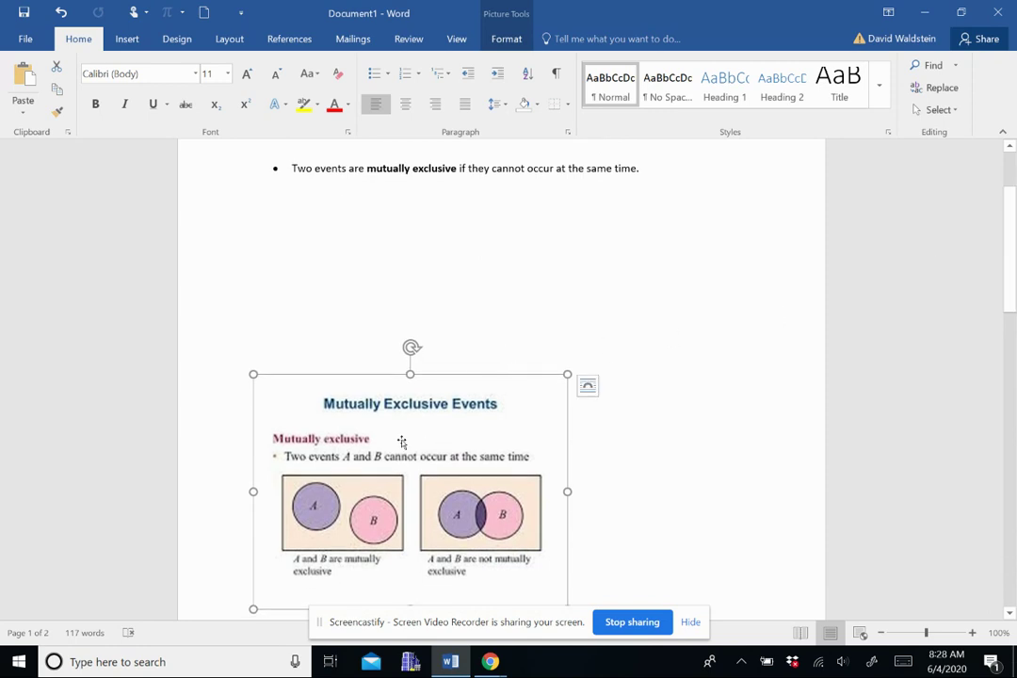
{"action": "left_click", "coordinate": [411, 372]}
{"action": "key", "text": "Delete"}
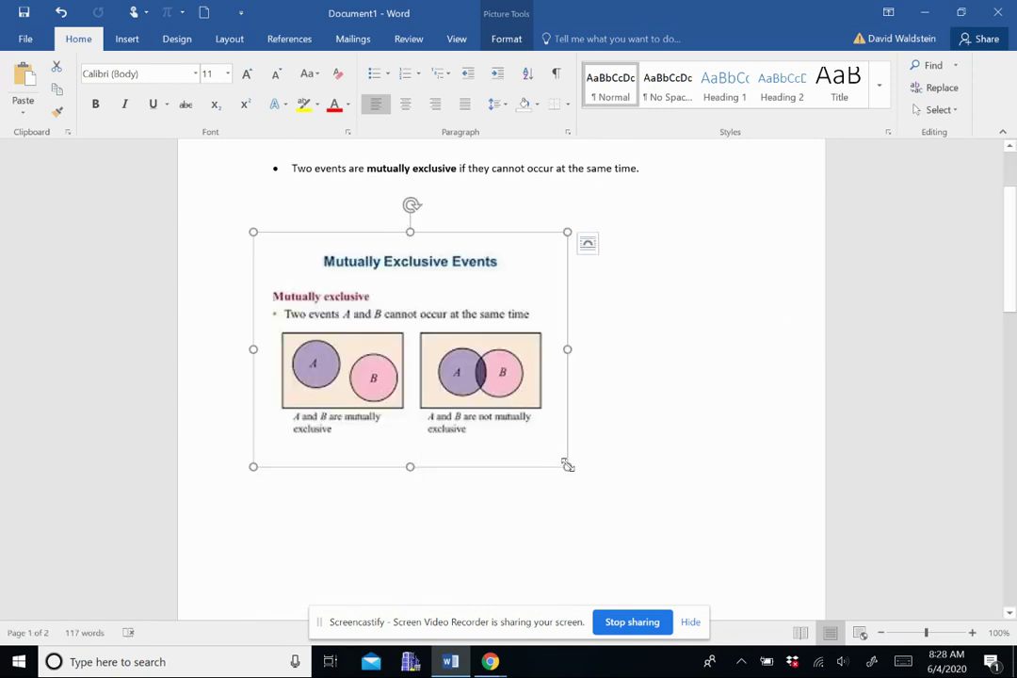
{"action": "left_click_drag", "start_coordinate": [568, 466], "coordinate": [593, 482]}
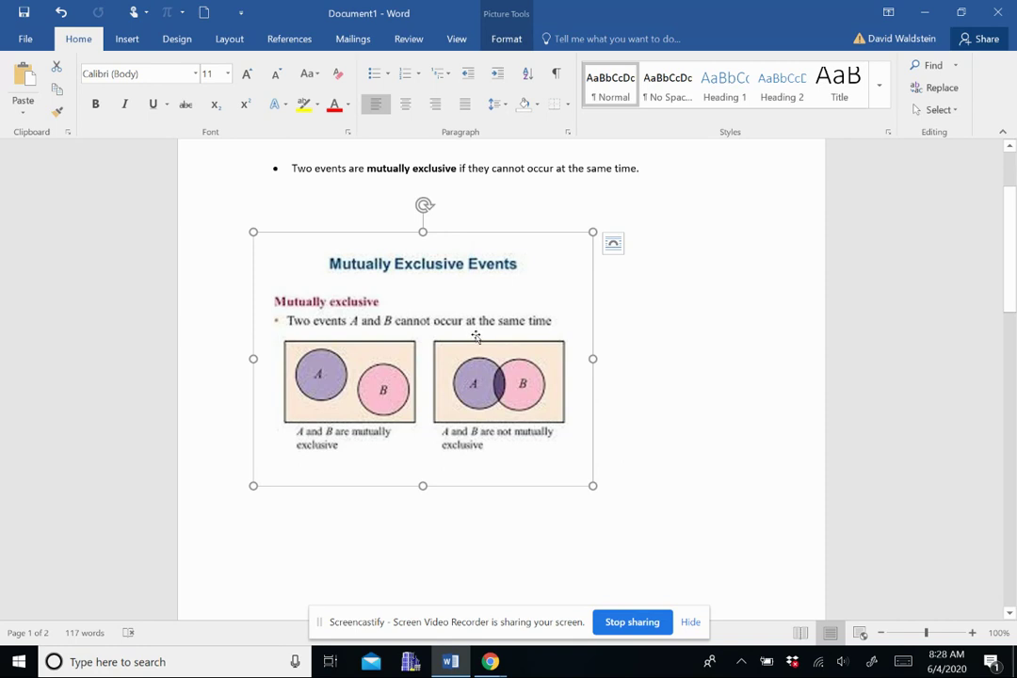
{"action": "left_click", "coordinate": [258, 515]}
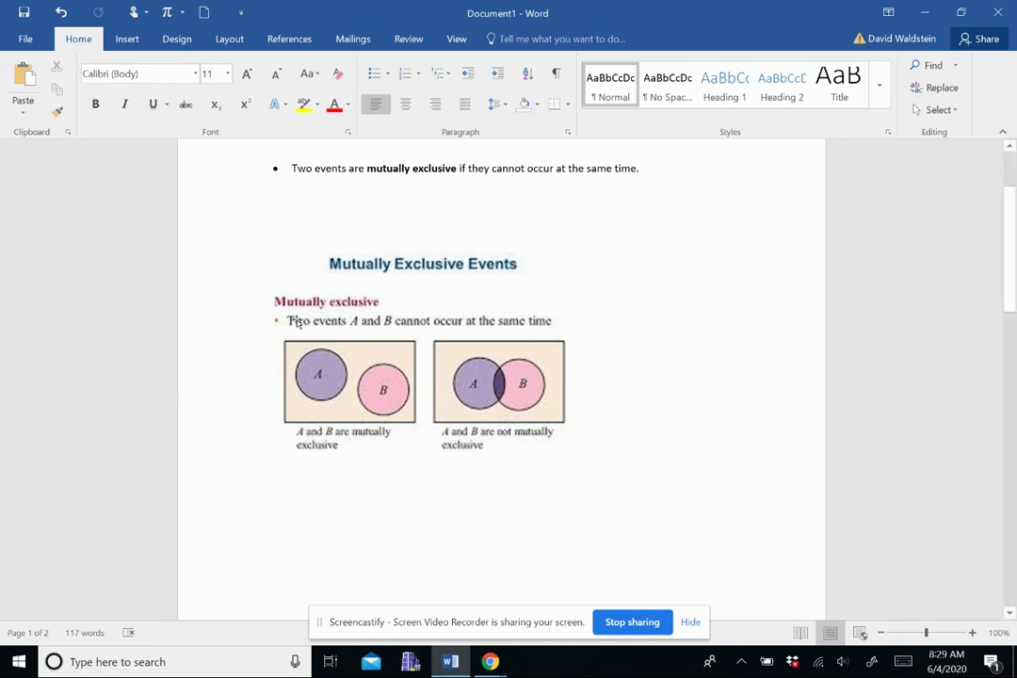
{"action": "left_click", "coordinate": [431, 216]}
- Delete the Venn diagram picture and type 'Addition Rule: (OR)' below the definition
{"action": "key", "text": "ctrl+z"}
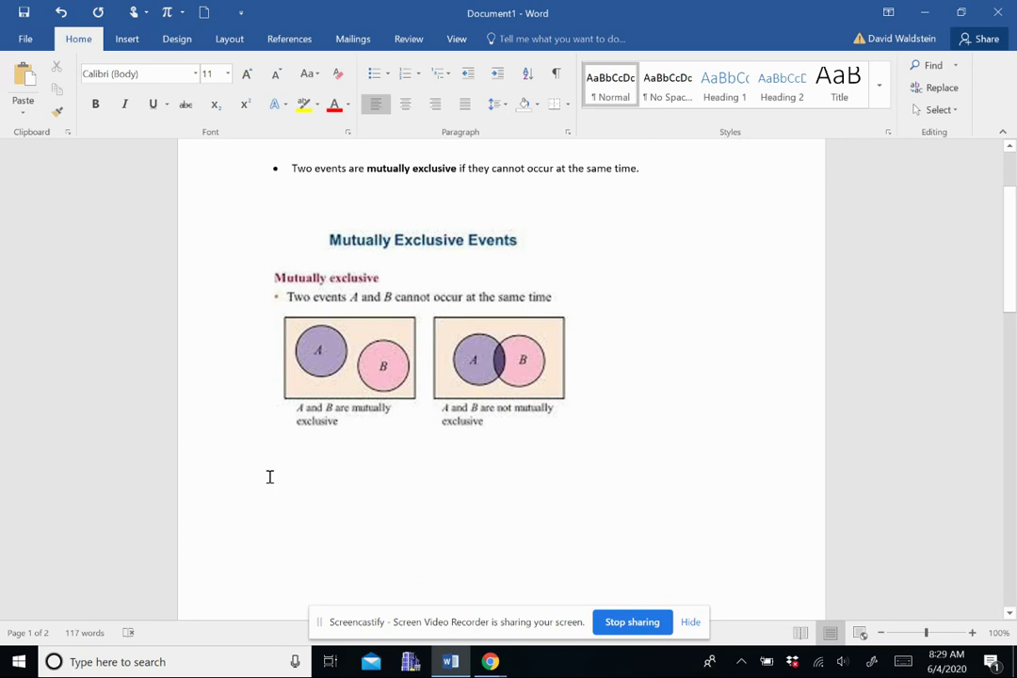
{"action": "type", "text": "Addit"}
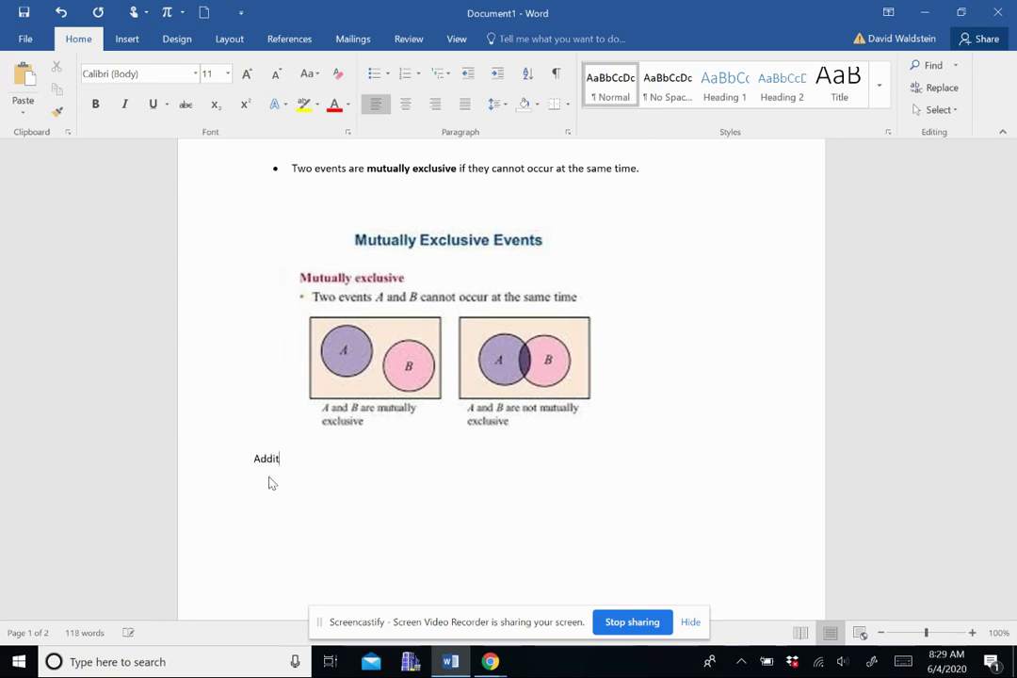
{"action": "type", "text": "ion"}
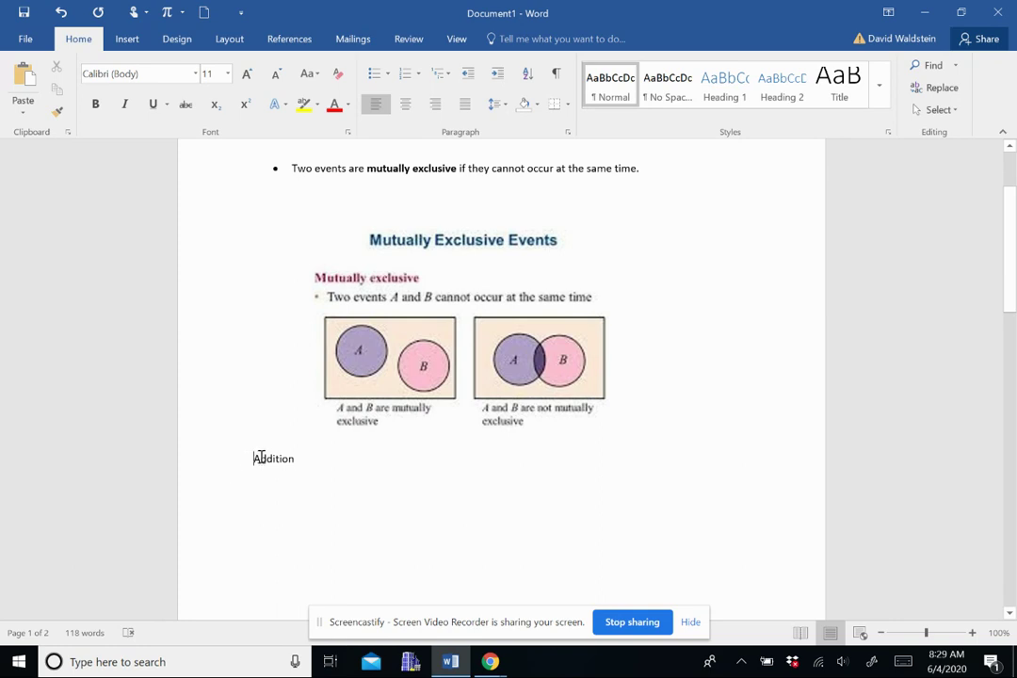
{"action": "left_click", "coordinate": [257, 458]}
{"action": "key", "text": "BackSpace"}
{"action": "left_click", "coordinate": [348, 411]}
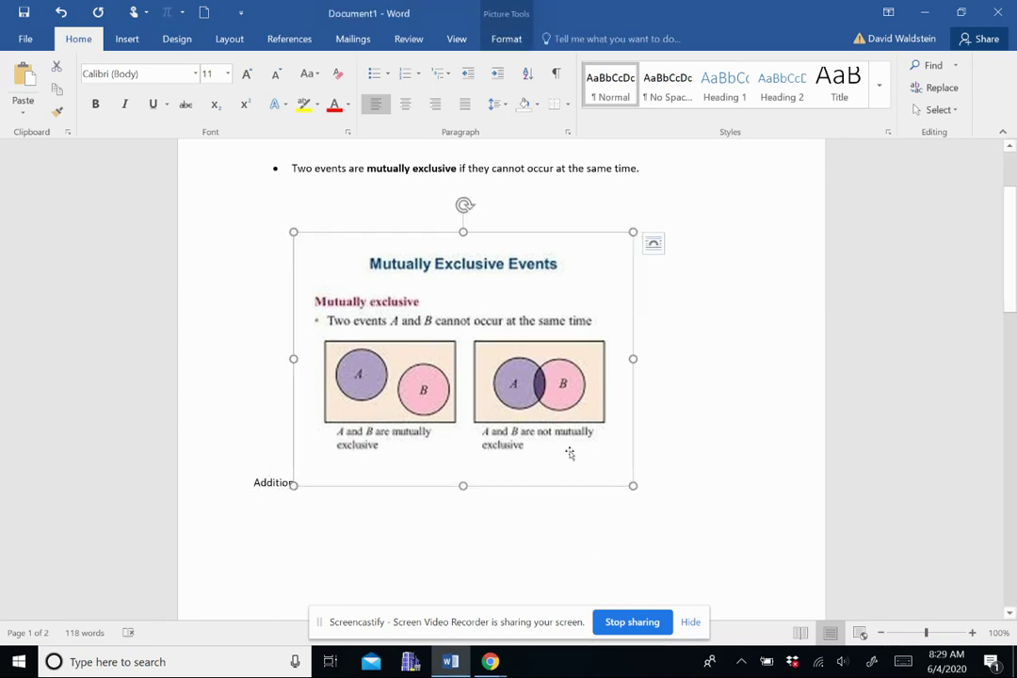
{"action": "left_click", "coordinate": [675, 456]}
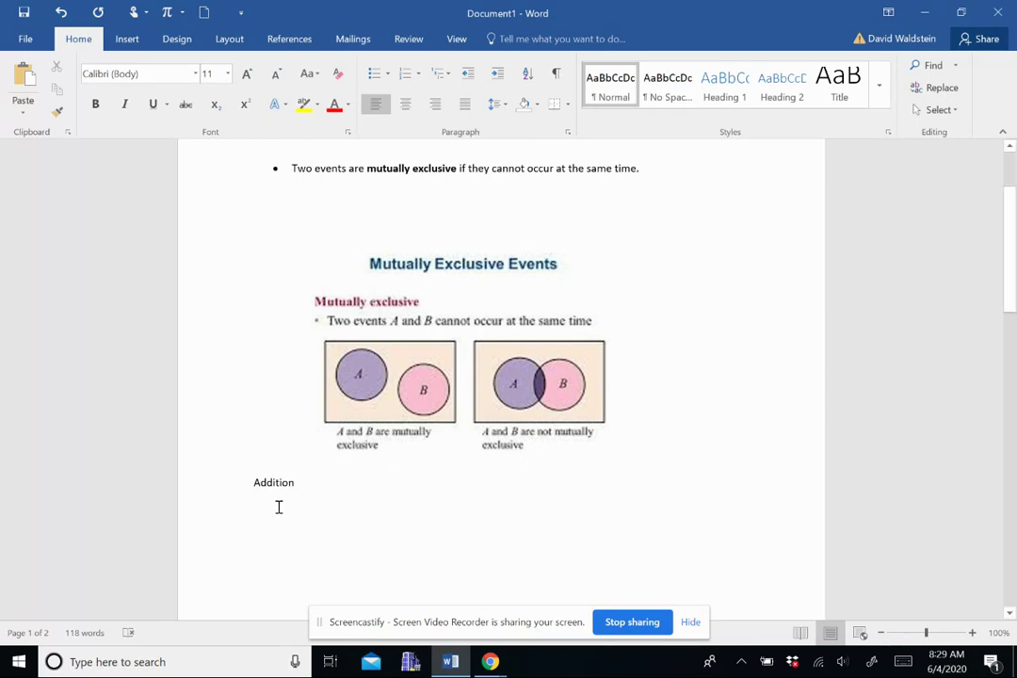
{"action": "double_click", "coordinate": [259, 482]}
{"action": "mouse_move", "coordinate": [261, 483]}
{"action": "left_mouse_down"}
{"action": "mouse_move", "coordinate": [289, 484]}
{"action": "mouse_move", "coordinate": [266, 484]}
{"action": "left_mouse_up"}
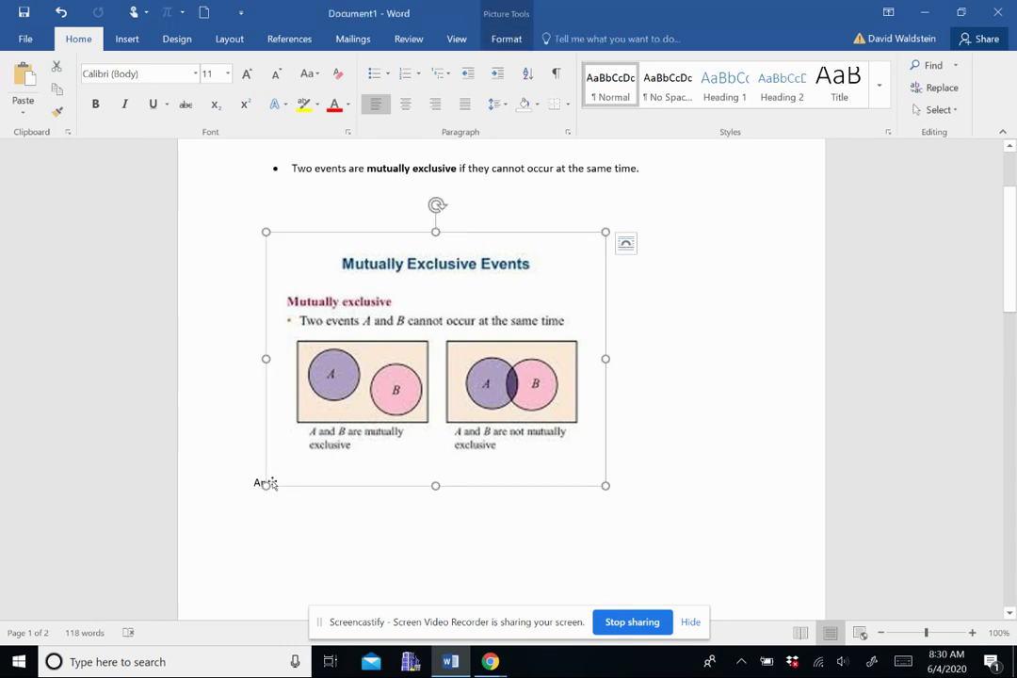
{"action": "key", "text": "Delete"}
{"action": "key", "text": "BackSpace"}
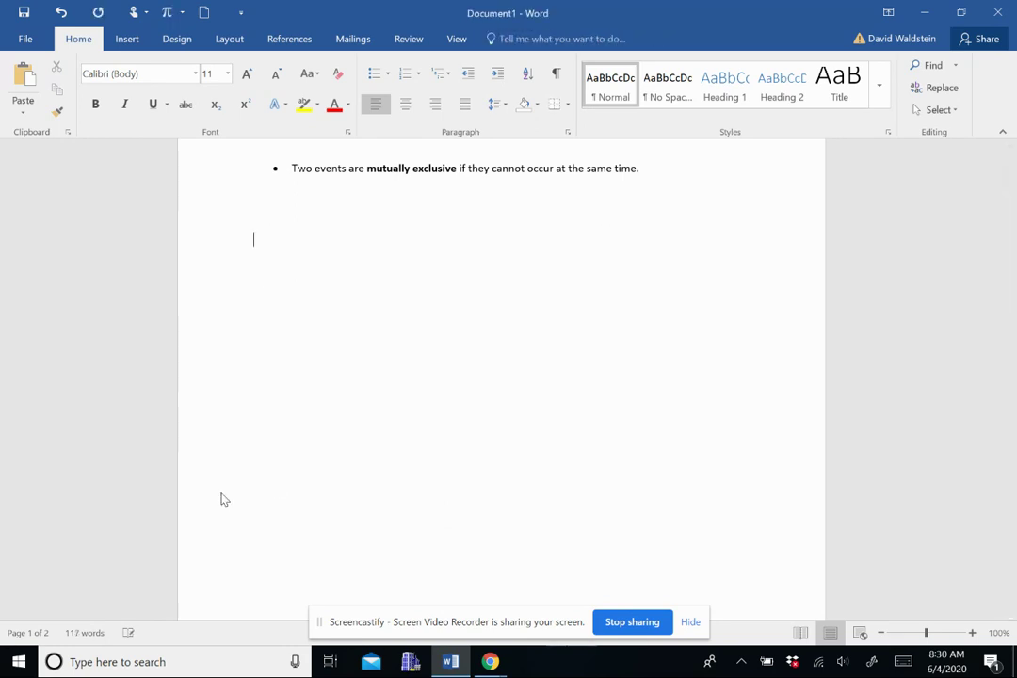
{"action": "type", "text": "Addition Rule:  (OR)"}
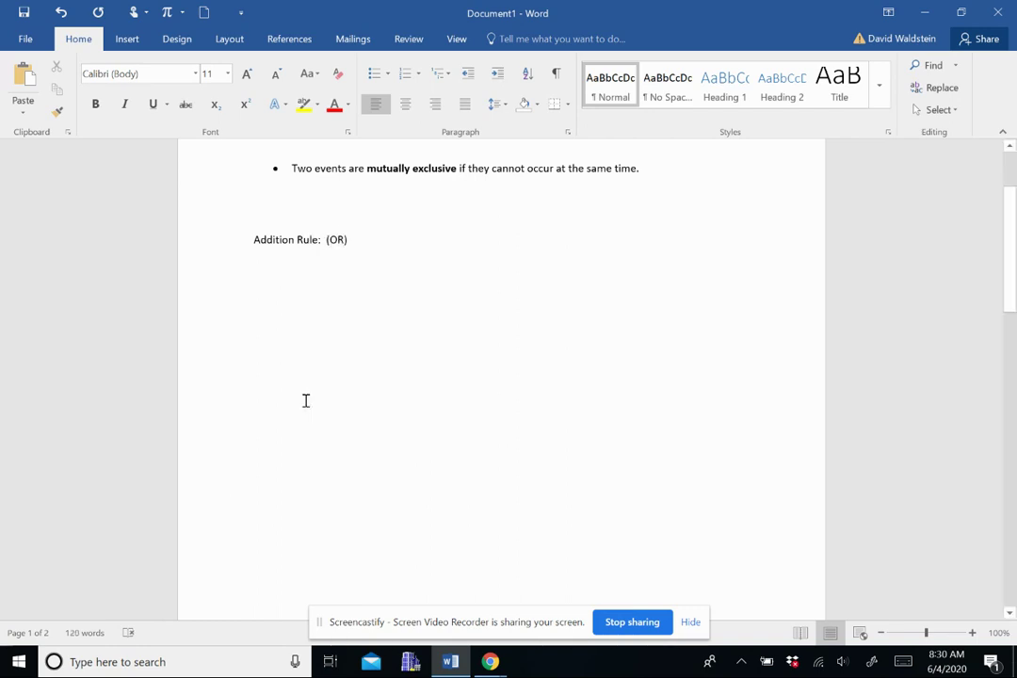
{"action": "left_click_drag", "start_coordinate": [354, 240], "coordinate": [270, 242]}
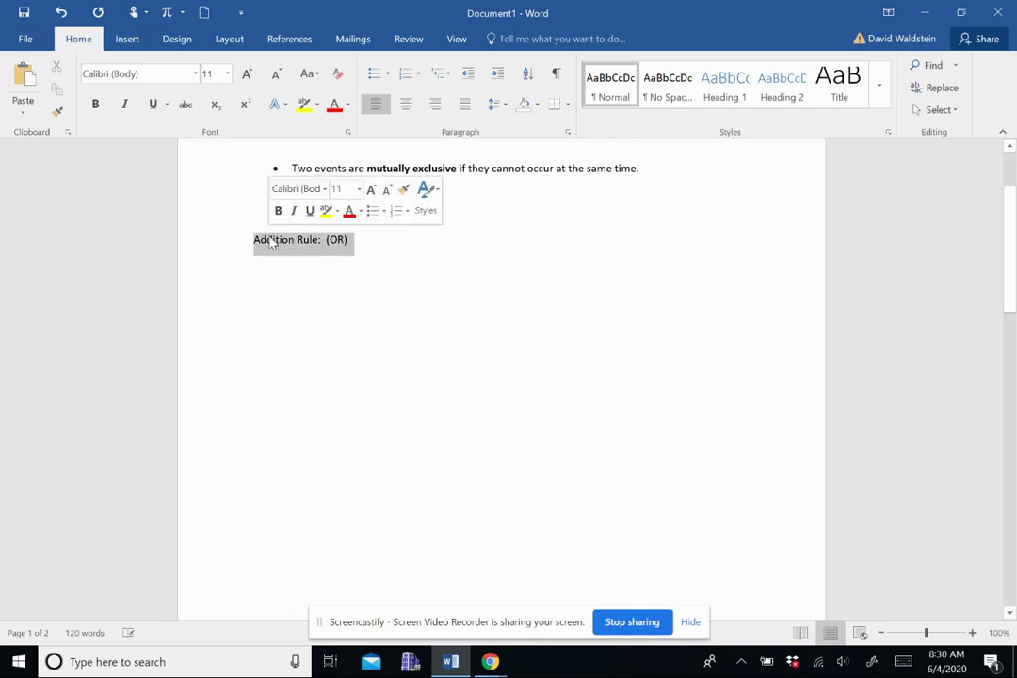
- Bold the 'Addition Rule: (OR)' heading and start a non-bold sentence beneath it
{"action": "left_click", "coordinate": [94, 104]}
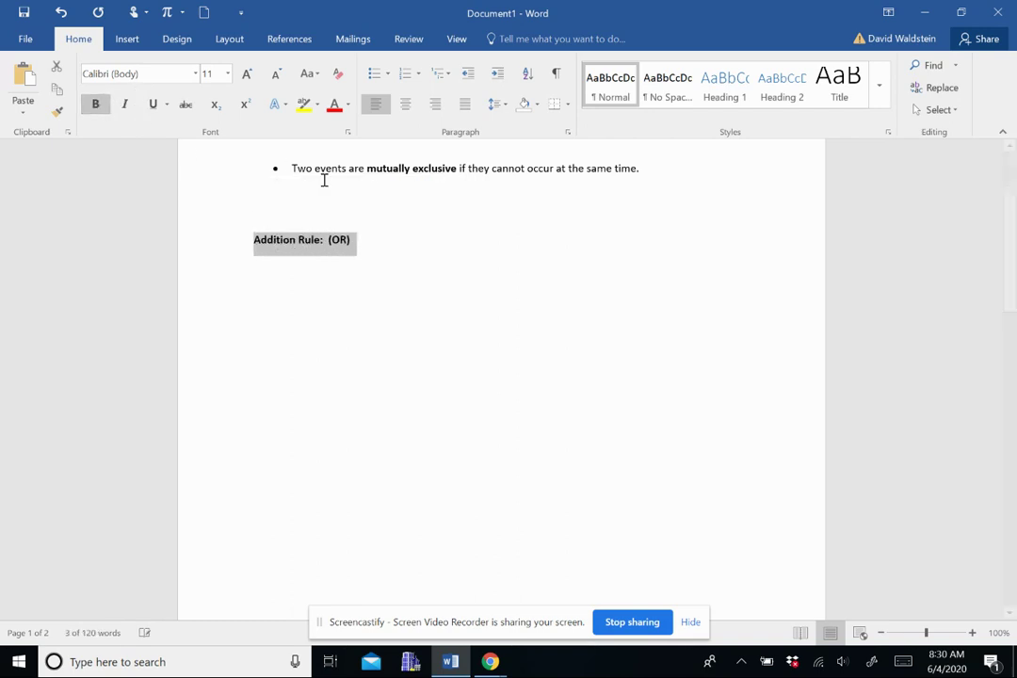
{"action": "left_click", "coordinate": [381, 241]}
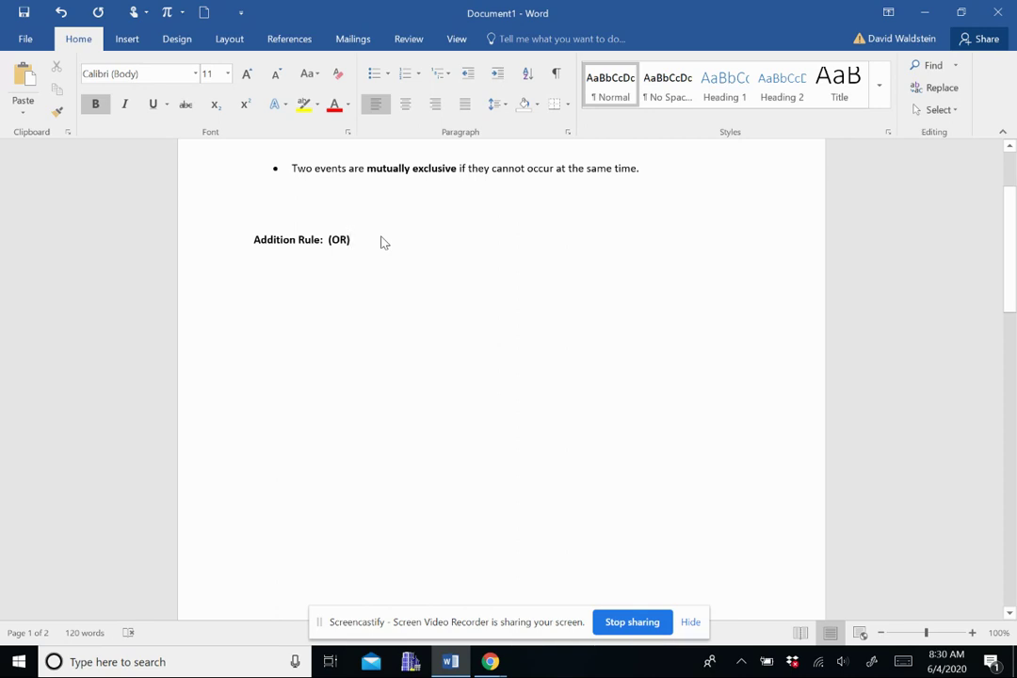
{"action": "key", "text": "Return"}
{"action": "type", "text": "The pro"}
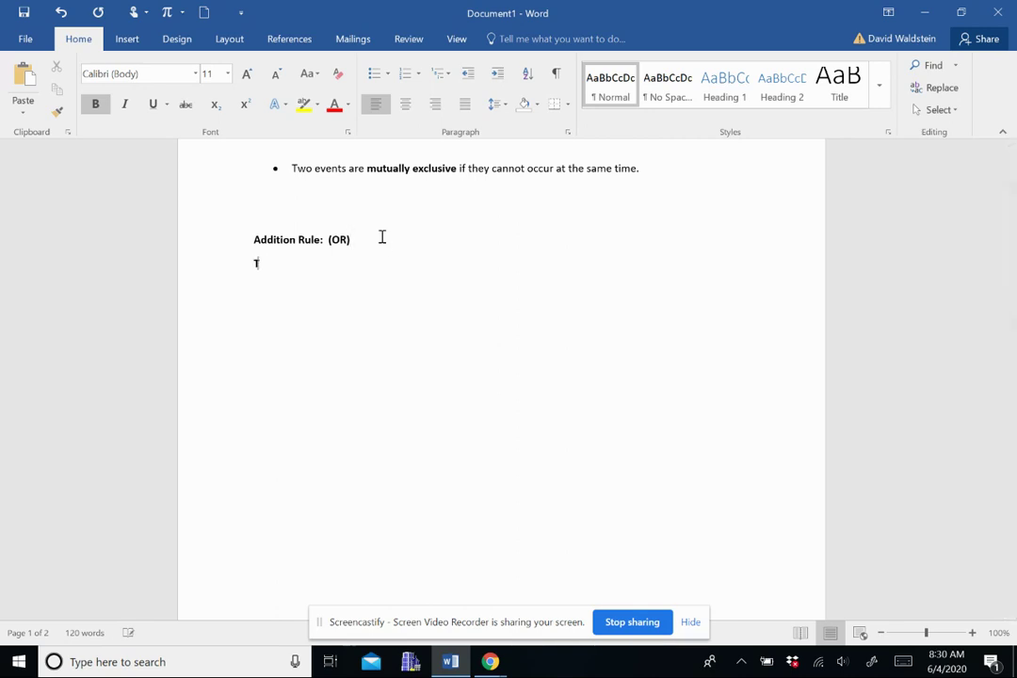
{"action": "left_click_drag", "start_coordinate": [298, 248], "coordinate": [246, 273]}
{"action": "left_click", "coordinate": [288, 266]}
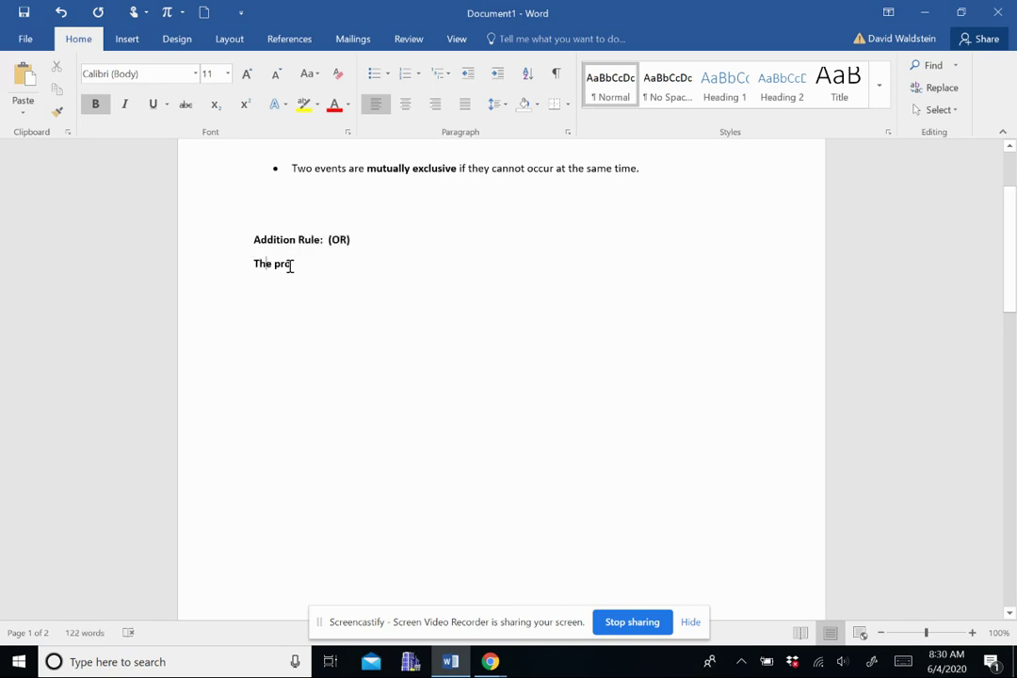
{"action": "triple_click", "coordinate": [289, 265]}
{"action": "key", "text": "ctrl+b"}
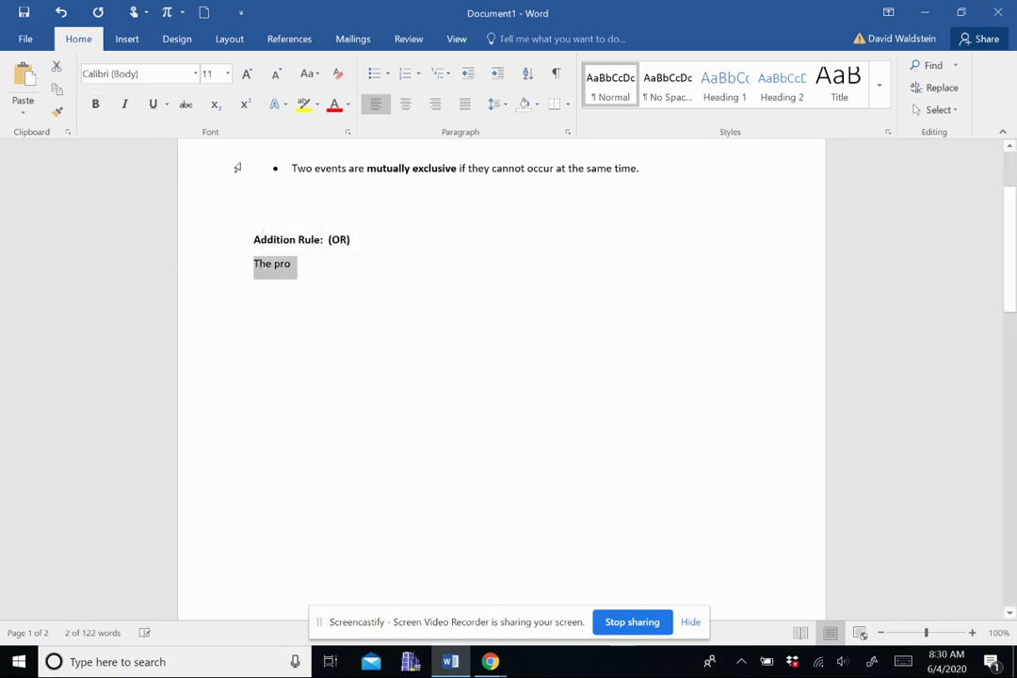
{"action": "key", "text": "Right"}
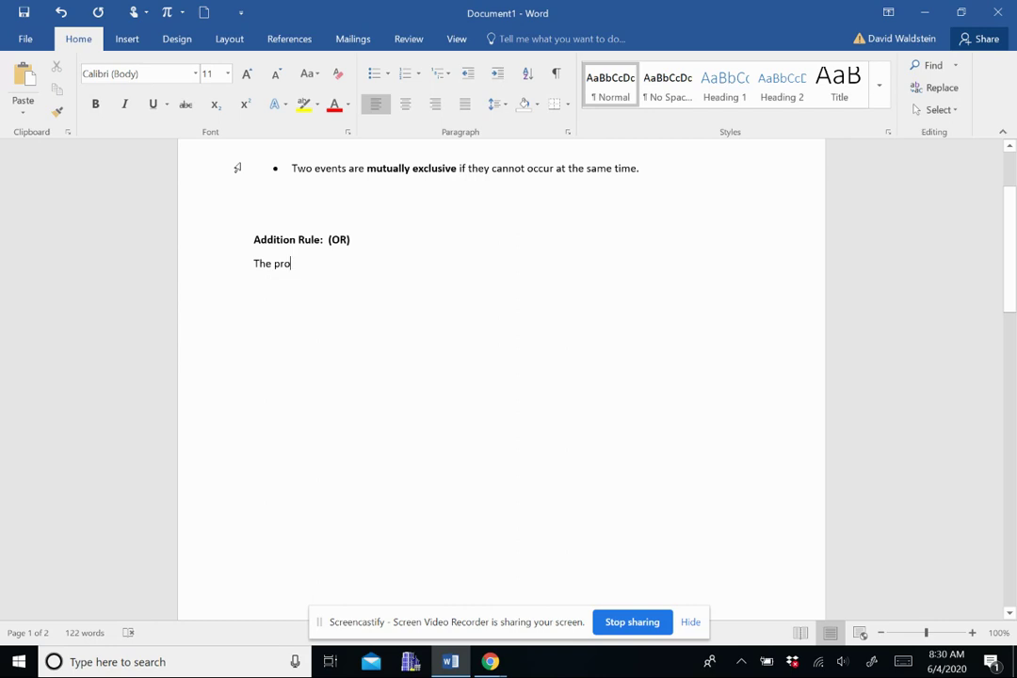
- Finish 'The probability that events A or B will occur:' and add P(A or B) = P(A) + P(B) - P(A and B)
{"action": "type", "text": "bability"}
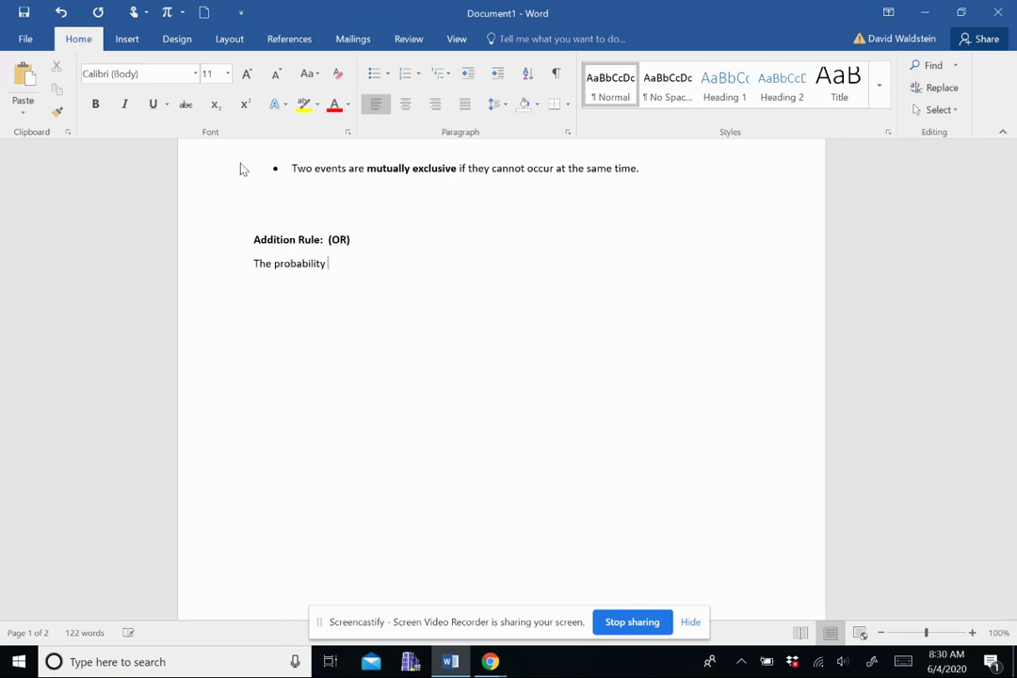
{"action": "type", "text": " t"}
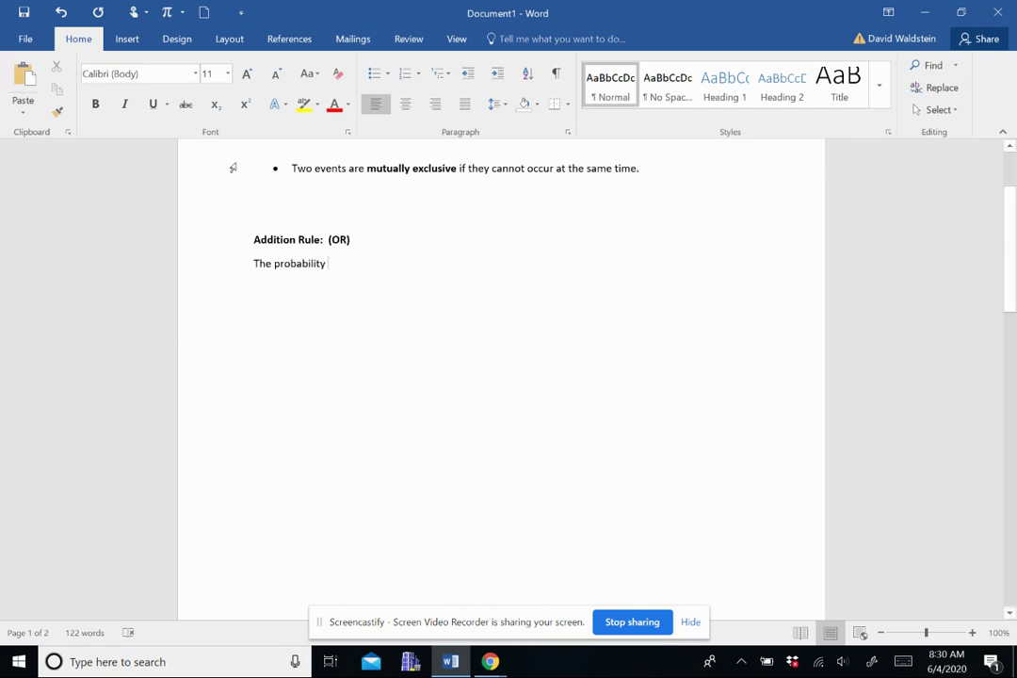
{"action": "type", "text": "hat events "}
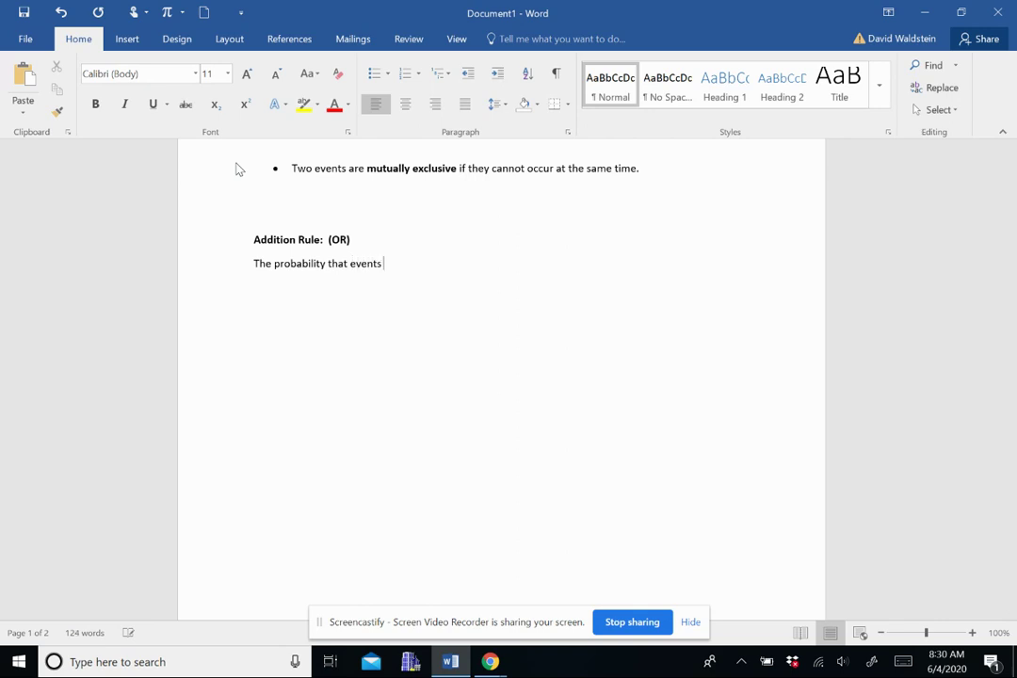
{"action": "type", "text": "A"}
{"action": "type", "text": "will occur:"}
{"action": "key", "text": "Return"}
{"action": "type", "text": "P(A or B"}
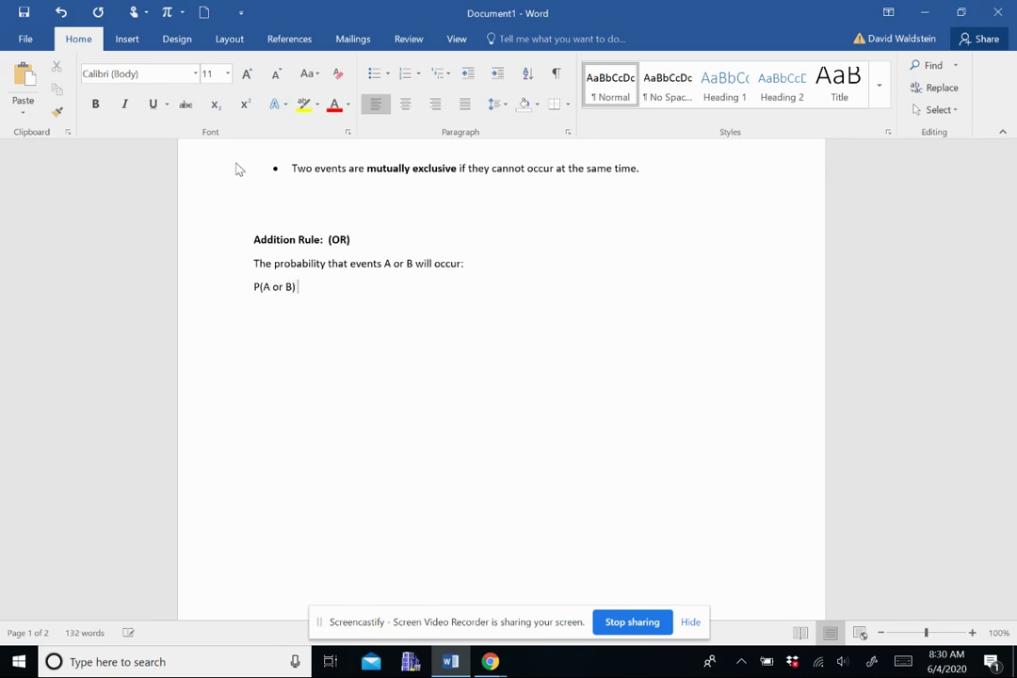
{"action": "type", "text": ") = P(A) + P(B) "}
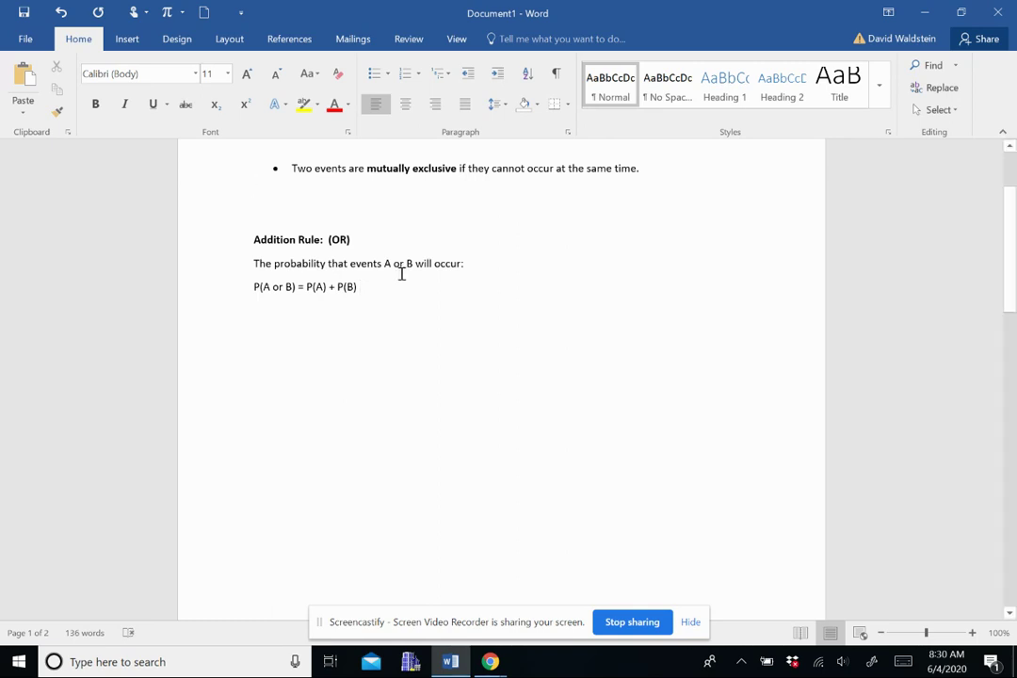
{"action": "type", "text": "- "}
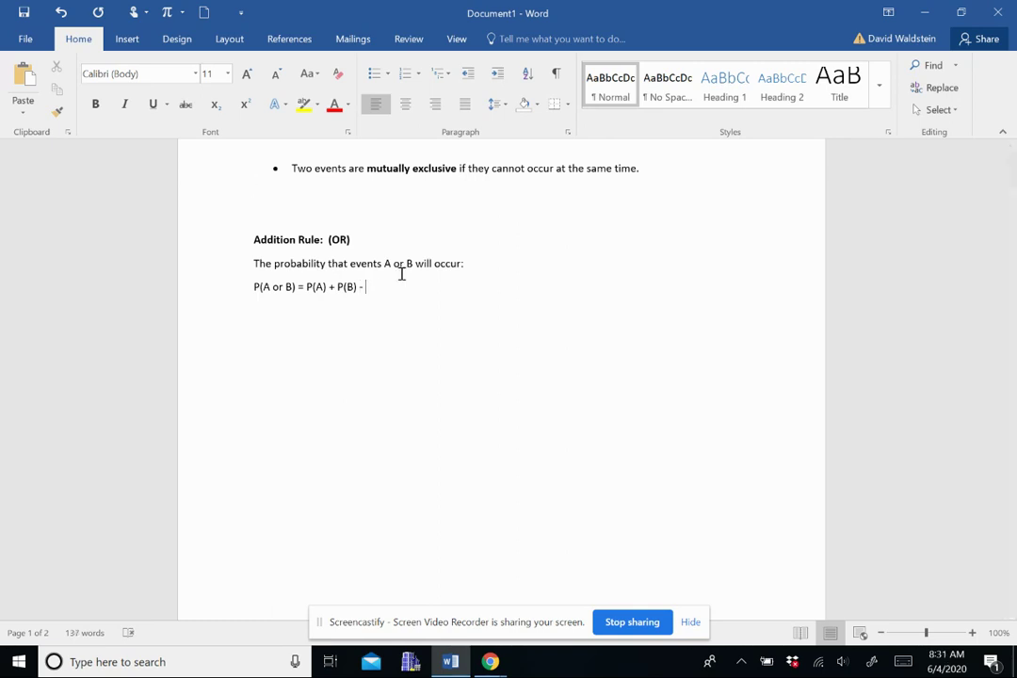
{"action": "type", "text": "P(A and B)"}
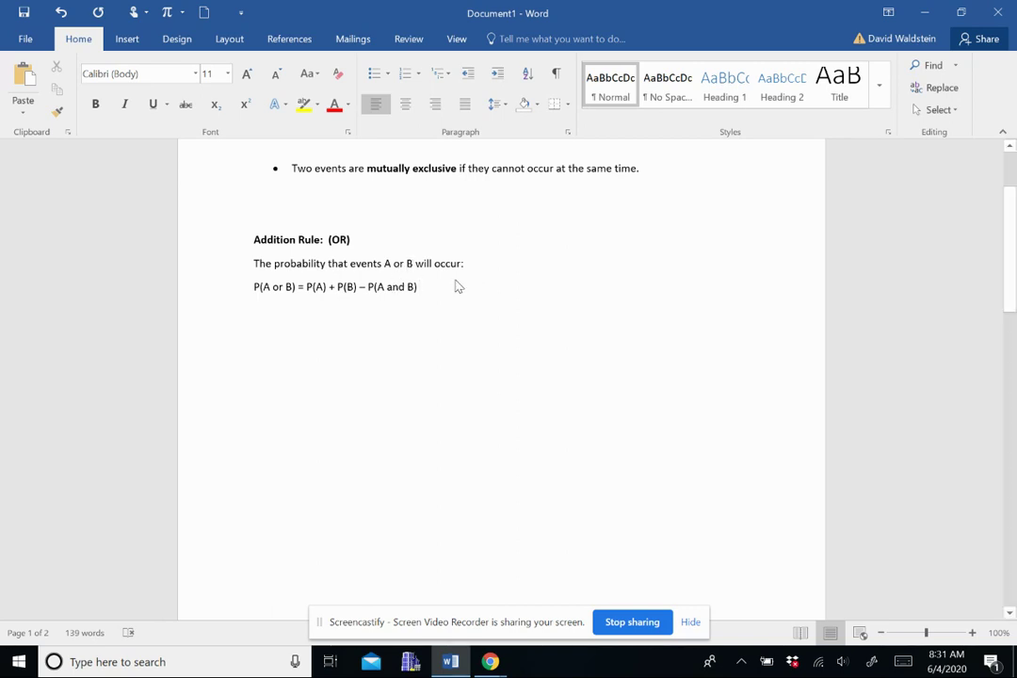
- Add the note '*If the events are mutually exclusive:' followed by P(A or B) = P(A) + P(B)
{"action": "key", "text": "Return"}
{"action": "type", "text": "*"}
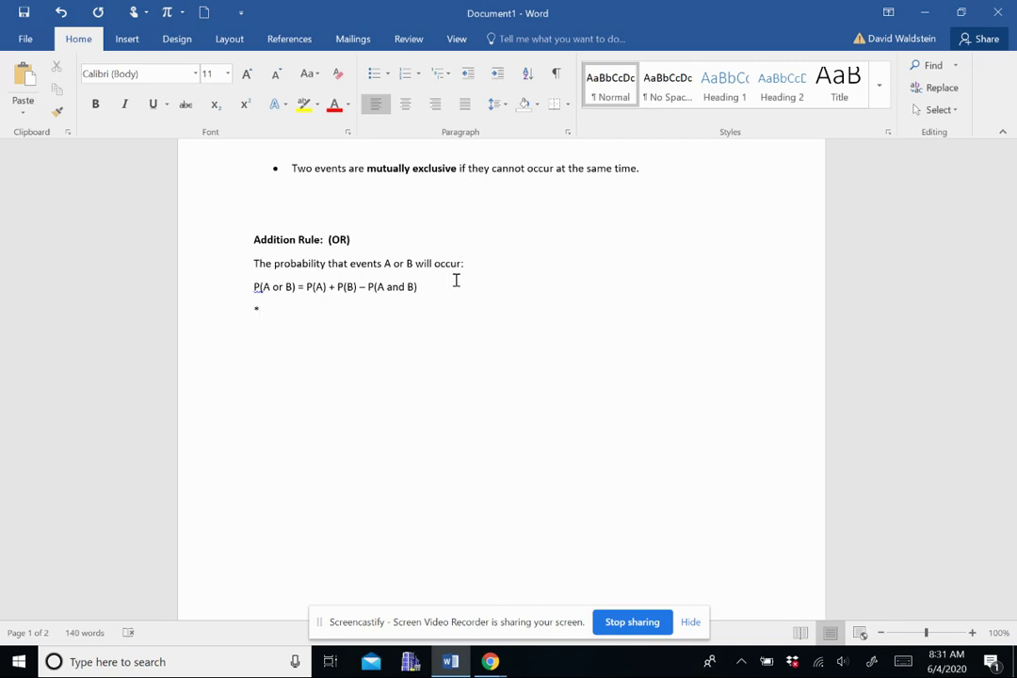
{"action": "type", "text": "If the events are mutulally "}
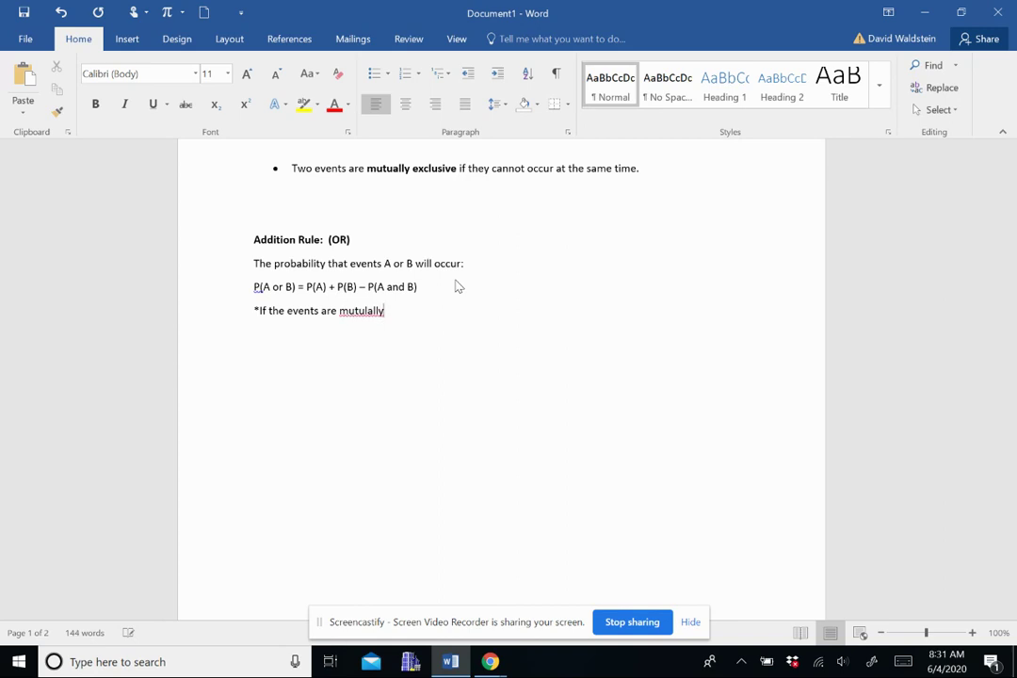
{"action": "type", "text": "ll"}
{"action": "type", "text": "y exclusive"}
{"action": "type", "text": " P("}
{"action": "key", "text": "BackSpace"}
{"action": "key", "text": "BackSpace"}
{"action": "key", "text": "BackSpace"}
{"action": "type", "text": ":"}
{"action": "key", "text": "Return"}
{"action": "type", "text": "P("}
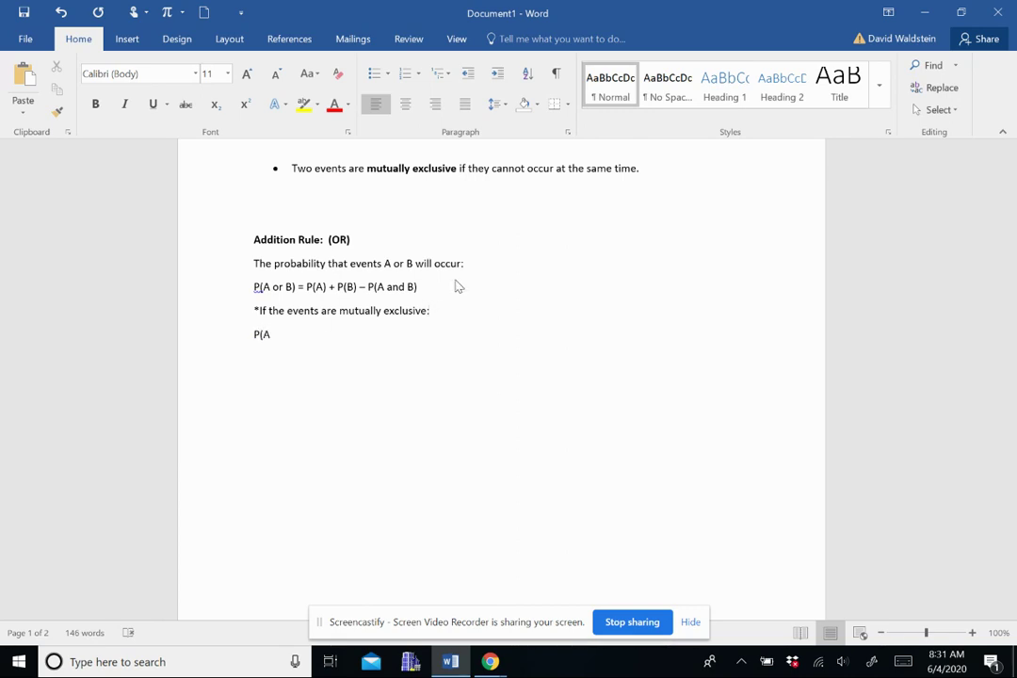
{"action": "type", "text": "A or B) = P(A) + P(B)"}
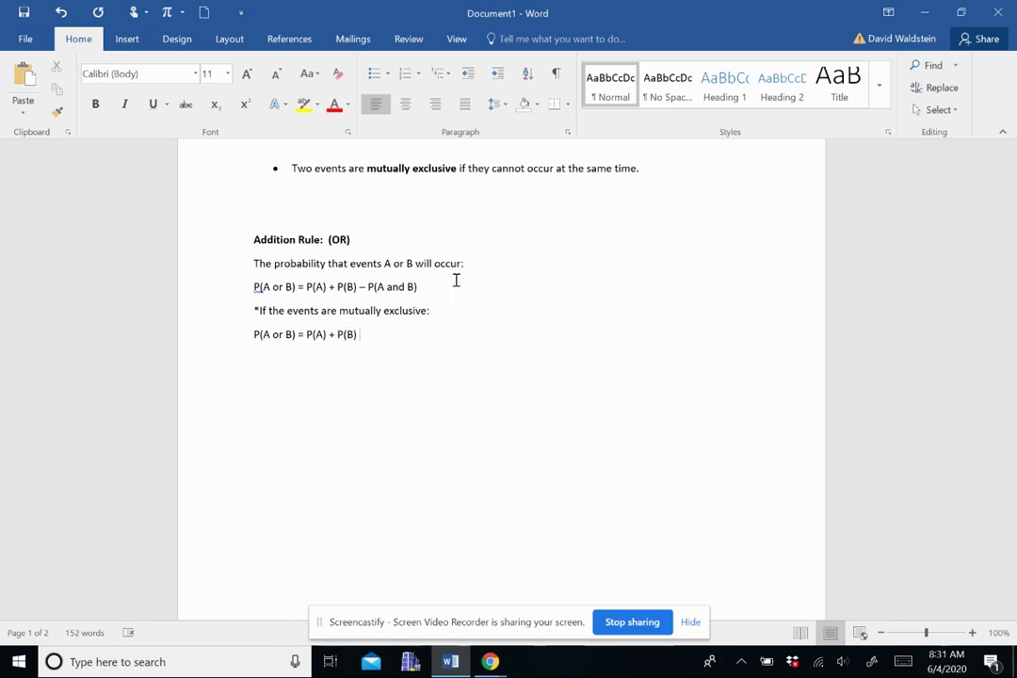
- Push the Example heading onto page 2 and scroll to the Senior/Junior table and questions a) to c)
{"action": "scroll", "coordinate": [429, 343], "scroll_direction": "down", "scroll_amount": 10}
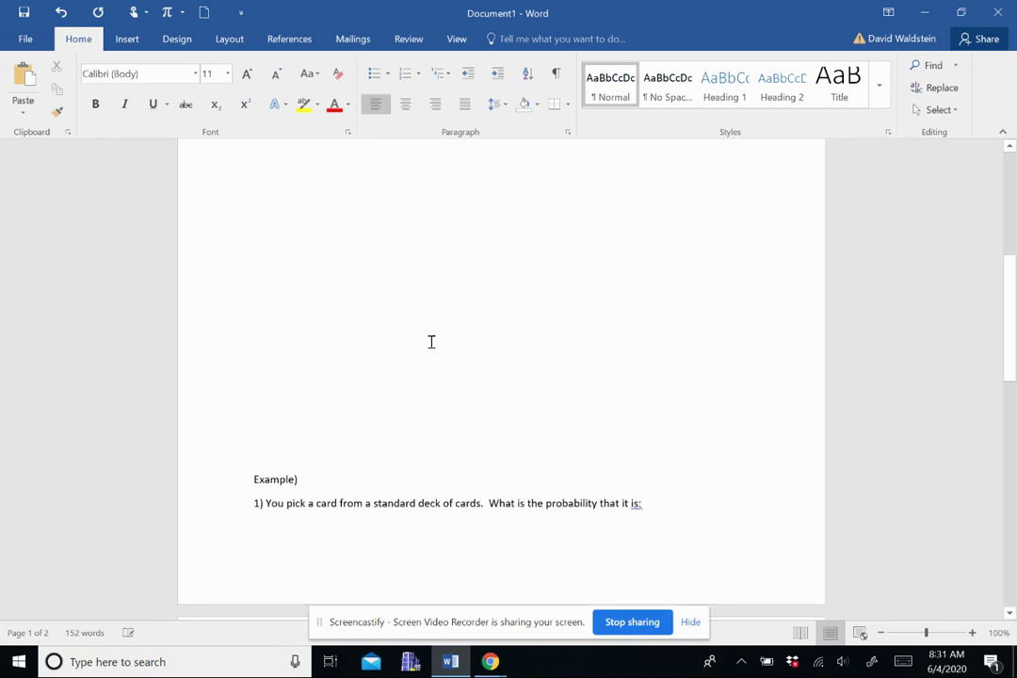
{"action": "left_click", "coordinate": [257, 174]}
{"action": "key", "text": "Return"}
{"action": "key", "text": "Return"}
{"action": "scroll", "coordinate": [464, 353], "scroll_direction": "down", "scroll_amount": 3}
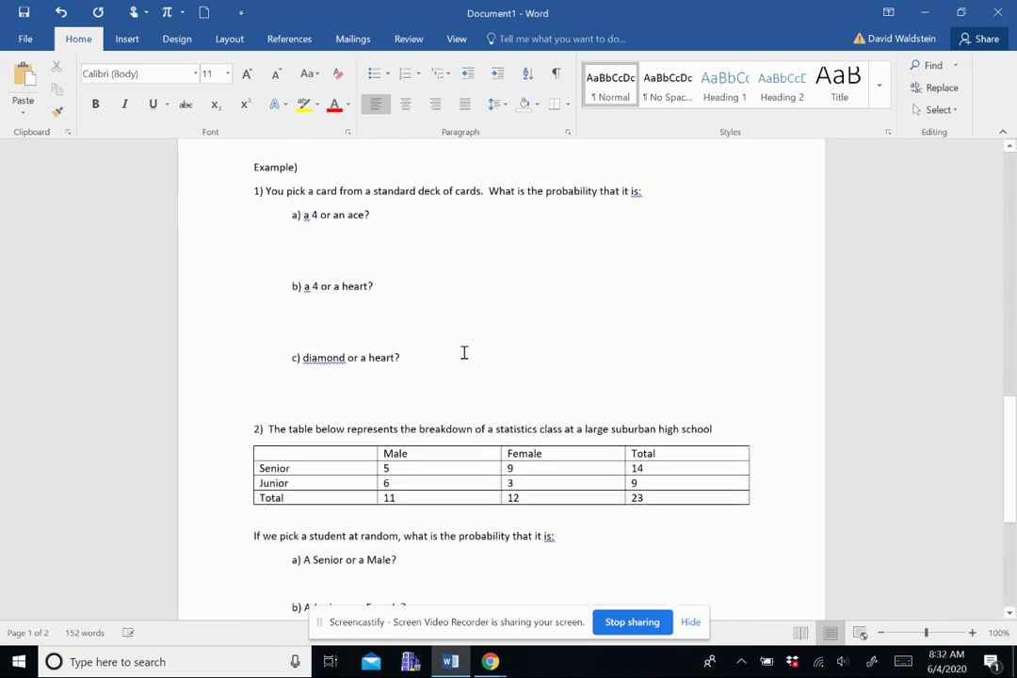
{"action": "scroll", "coordinate": [465, 353], "scroll_direction": "down", "scroll_amount": 3}
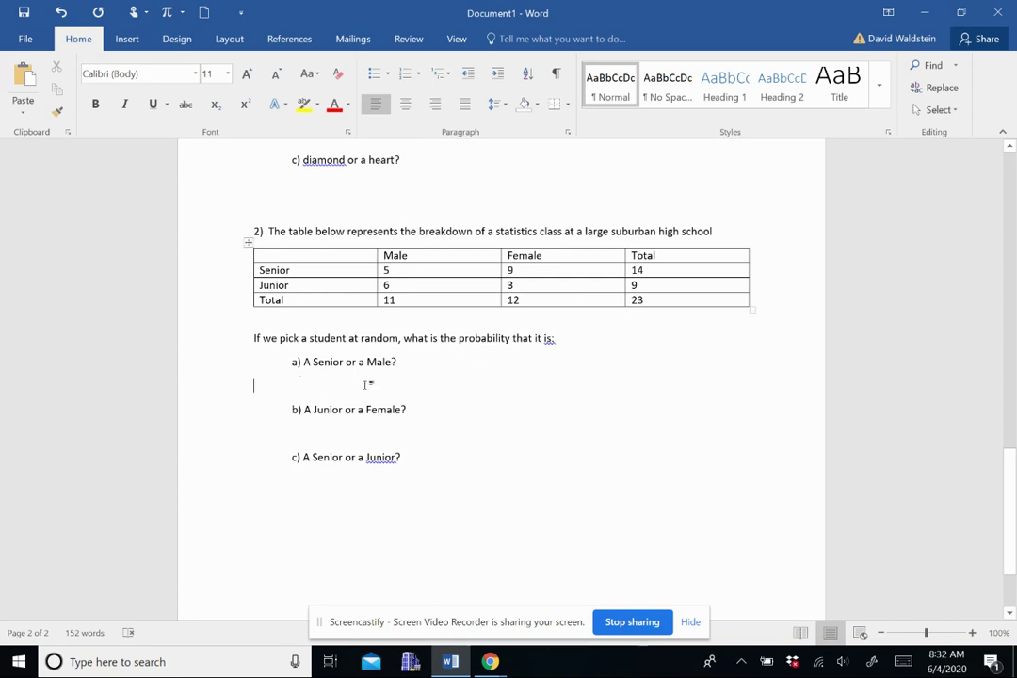
- Insert a left-aligned equation containing a stacked fraction below question a)
{"action": "left_click", "coordinate": [130, 40]}
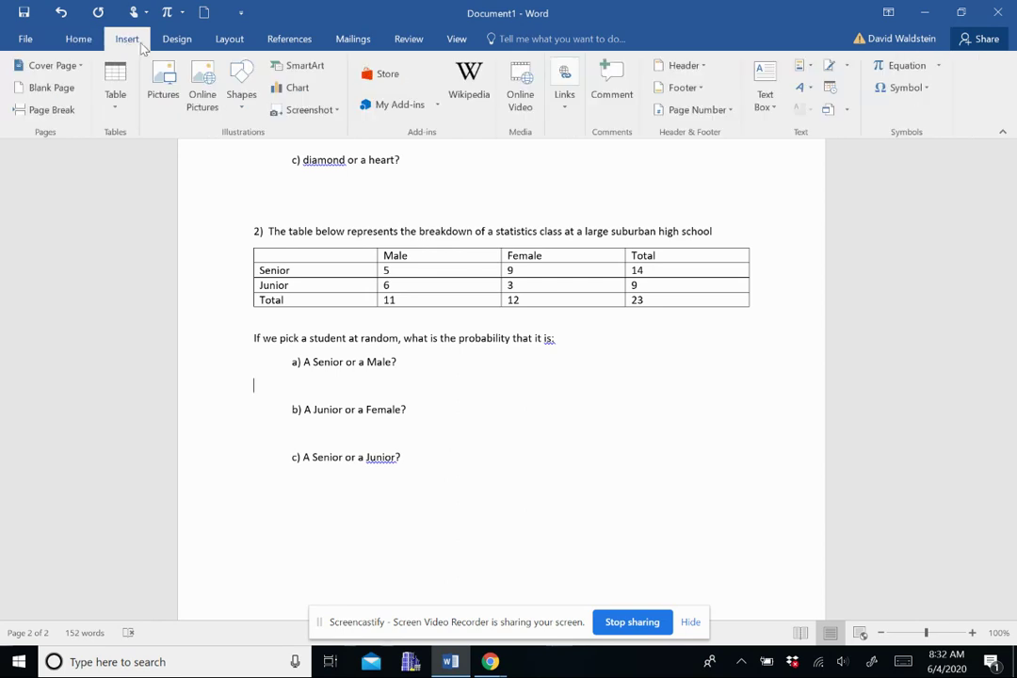
{"action": "left_click", "coordinate": [905, 65]}
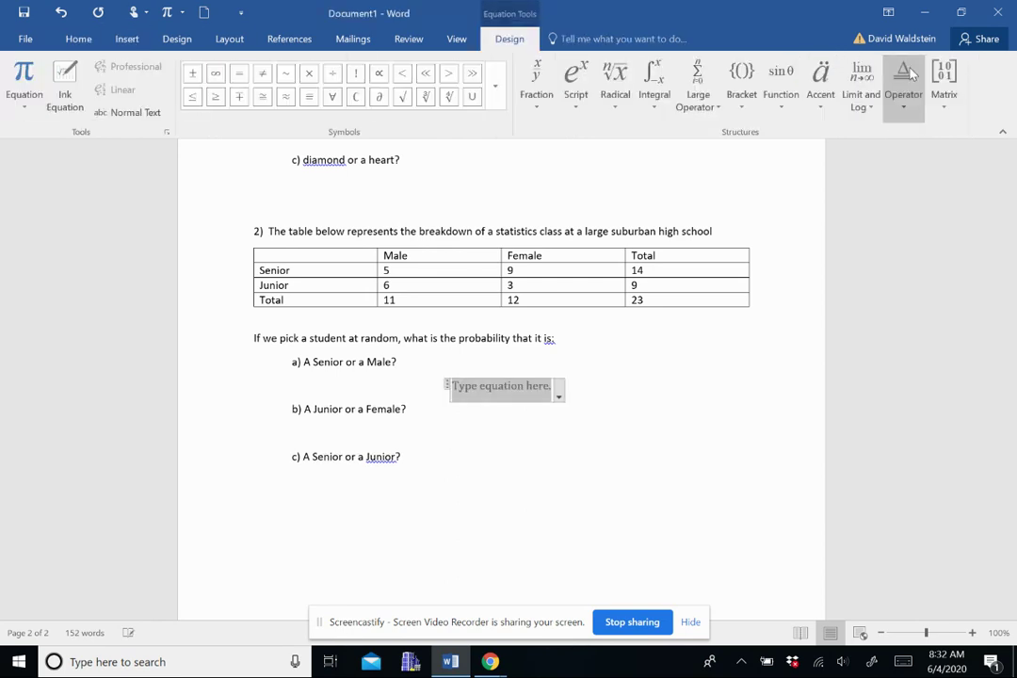
{"action": "left_click", "coordinate": [534, 97]}
{"action": "left_click", "coordinate": [548, 182]}
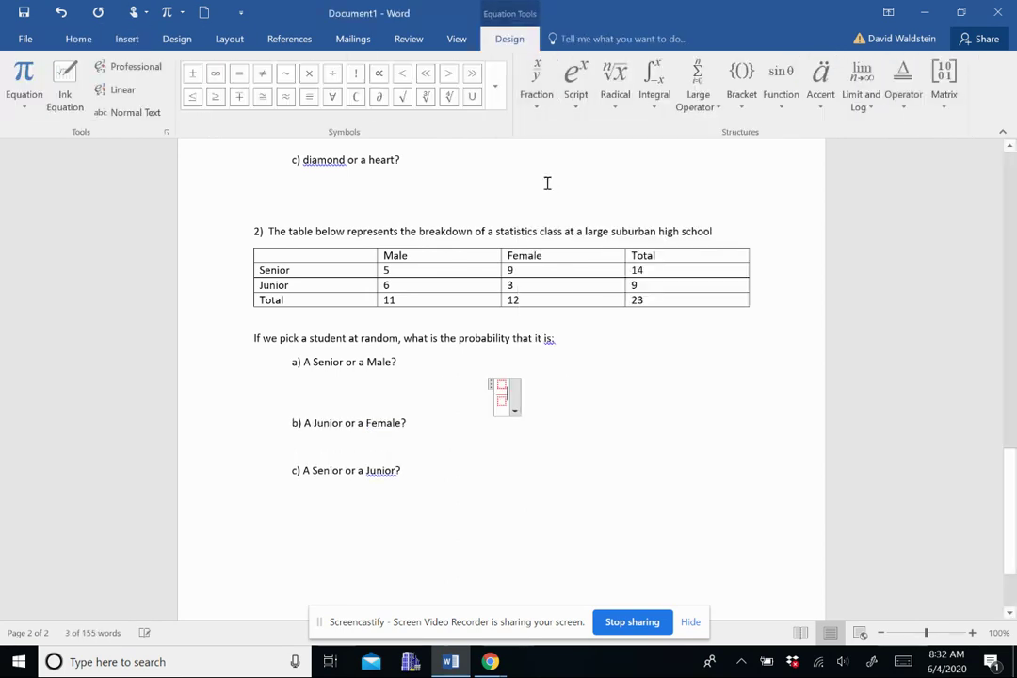
{"action": "left_click", "coordinate": [79, 39]}
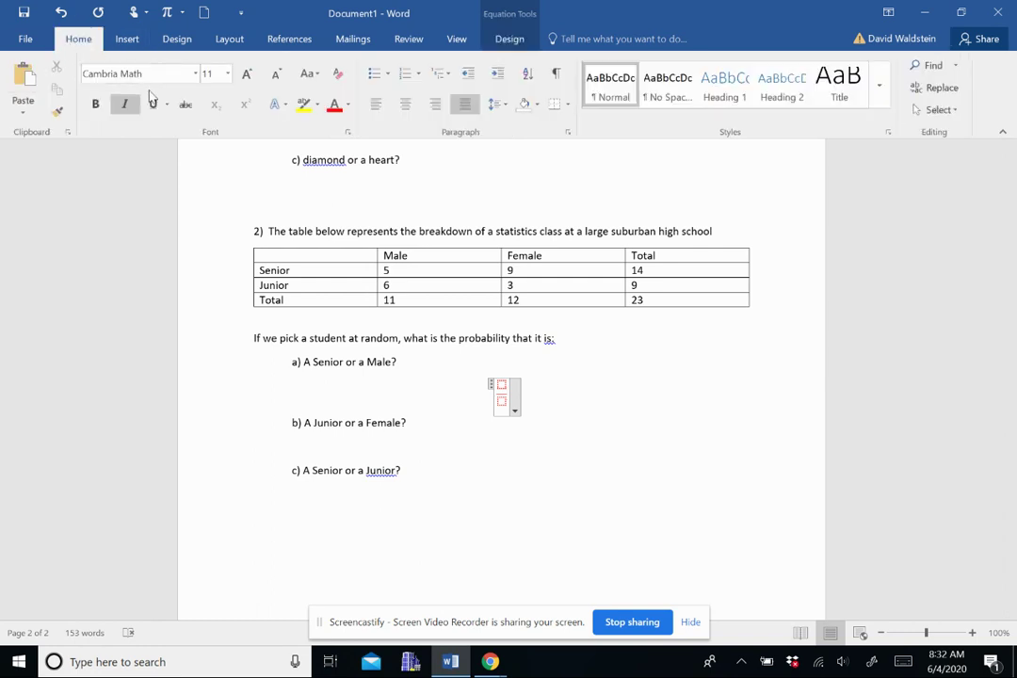
{"action": "left_click", "coordinate": [375, 105]}
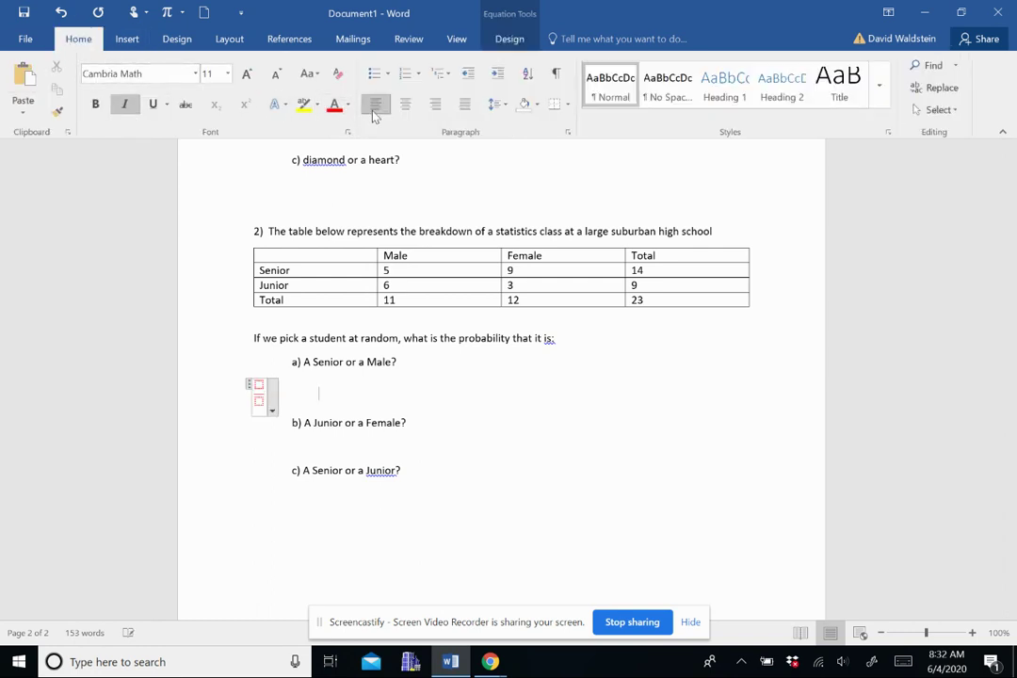
- Enter 14/23 + in the equation and paste a copy of the fraction after the plus
{"action": "left_click", "coordinate": [258, 385]}
{"action": "type", "text": "14"}
{"action": "key", "text": "Down"}
{"action": "type", "text": "2"}
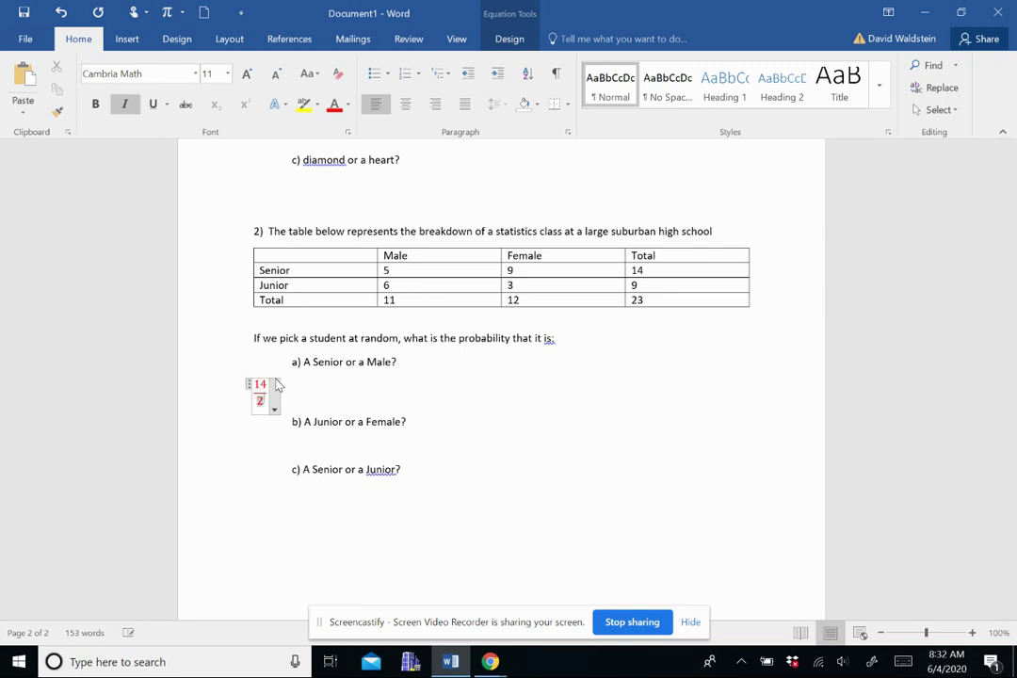
{"action": "type", "text": "3+"}
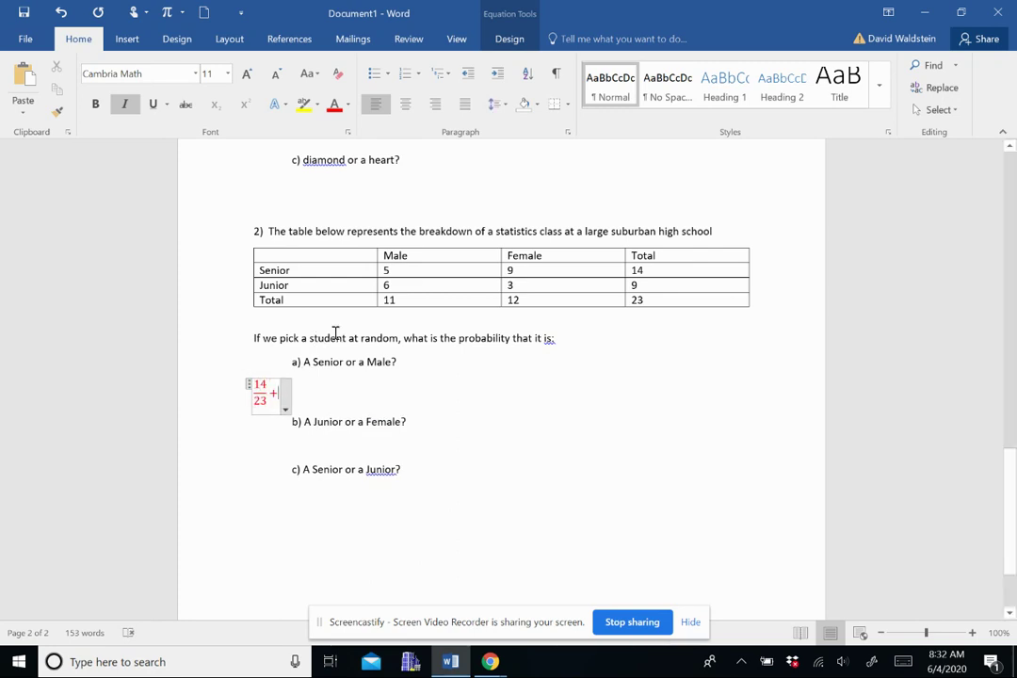
{"action": "left_click_drag", "start_coordinate": [257, 390], "coordinate": [293, 397]}
{"action": "key", "text": "ctrl+c"}
{"action": "left_click", "coordinate": [291, 393]}
{"action": "key", "text": "ctrl+v"}
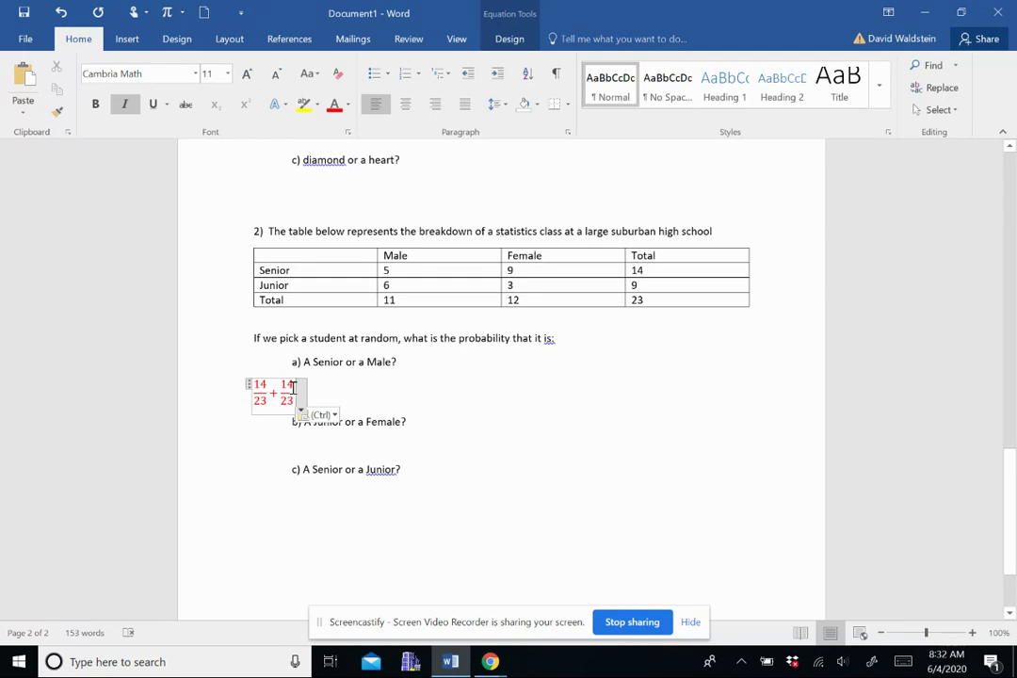
- Change the second fraction to 11/23 and add a minus sign after it
{"action": "key", "text": "Down"}
{"action": "key", "text": "Up"}
{"action": "type", "text": "11"}
{"action": "key", "text": "Down"}
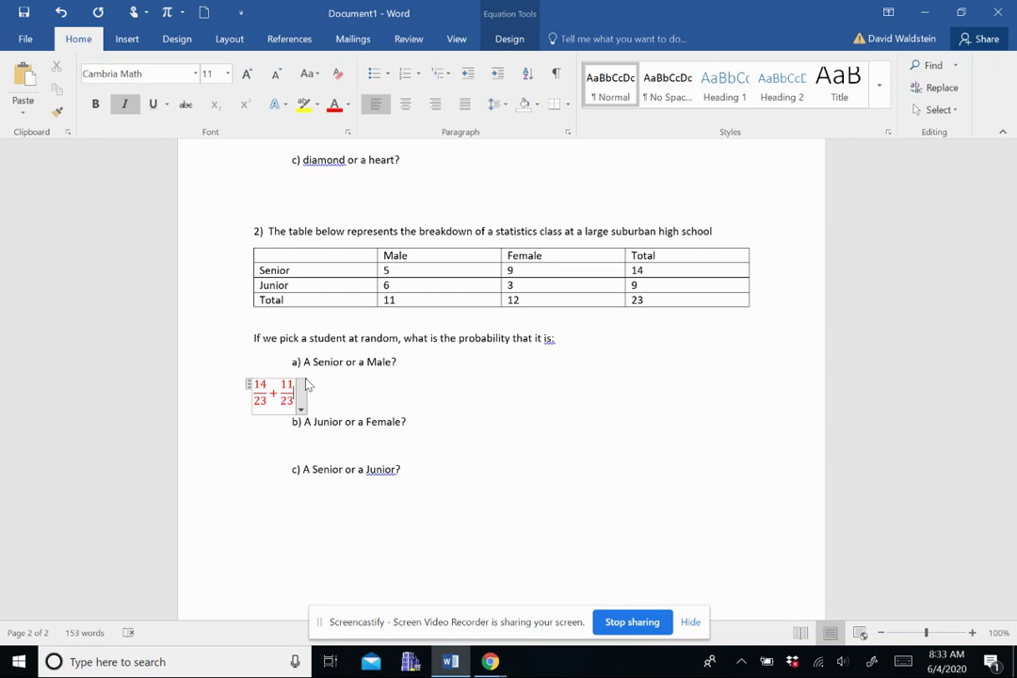
{"action": "key", "text": "Right"}
{"action": "type", "text": "-"}
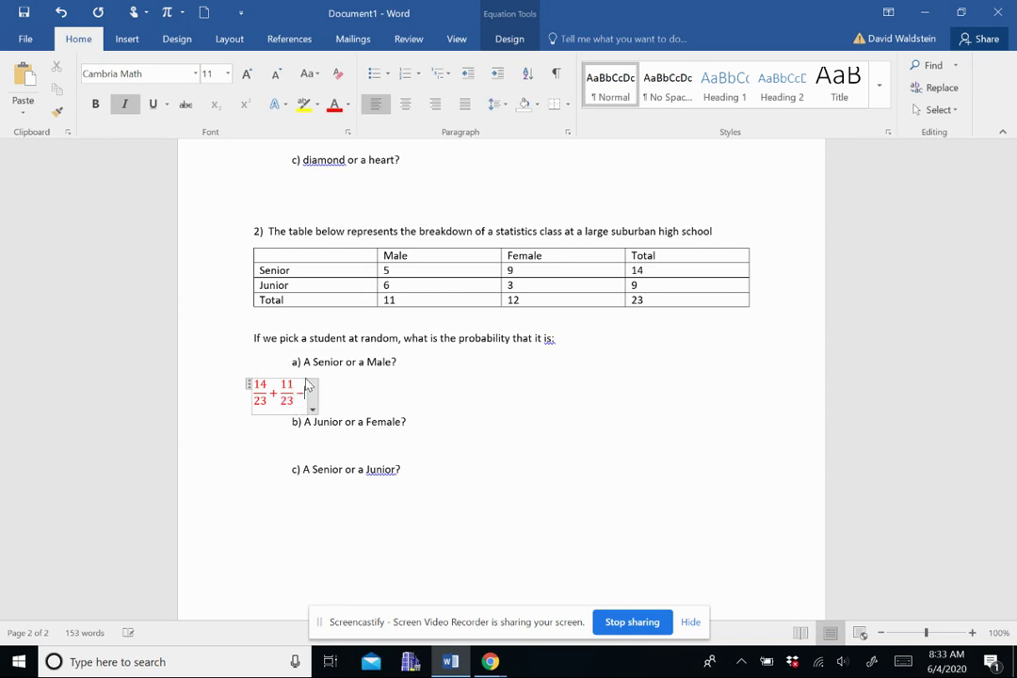
{"action": "double_click", "coordinate": [386, 271]}
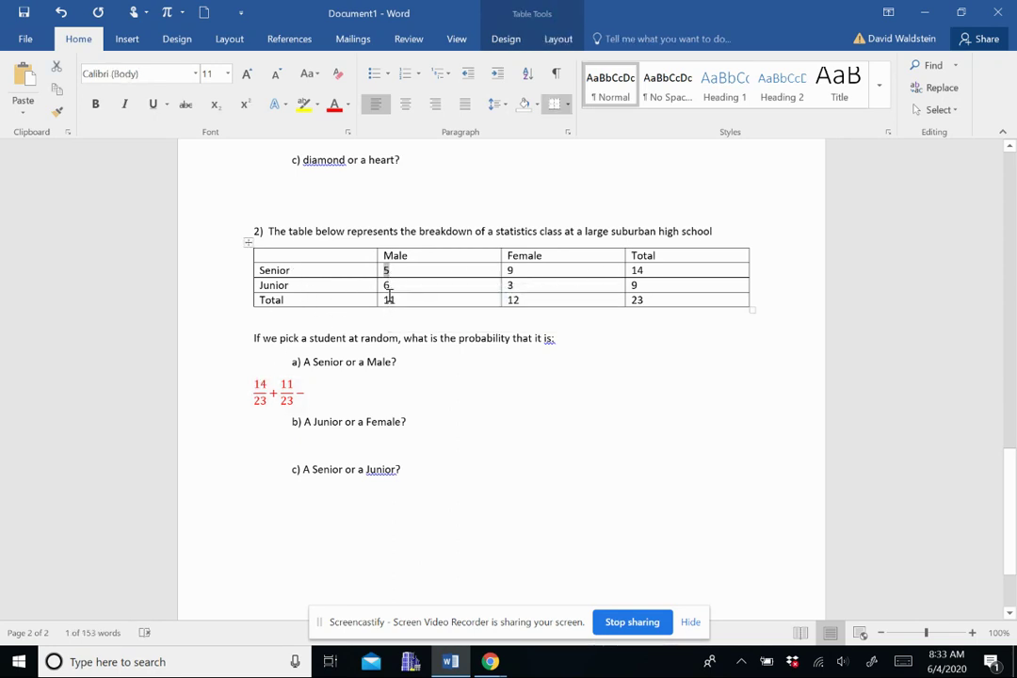
- Extend the a) equation with − 5/23 = 18/23
{"action": "left_click", "coordinate": [318, 389]}
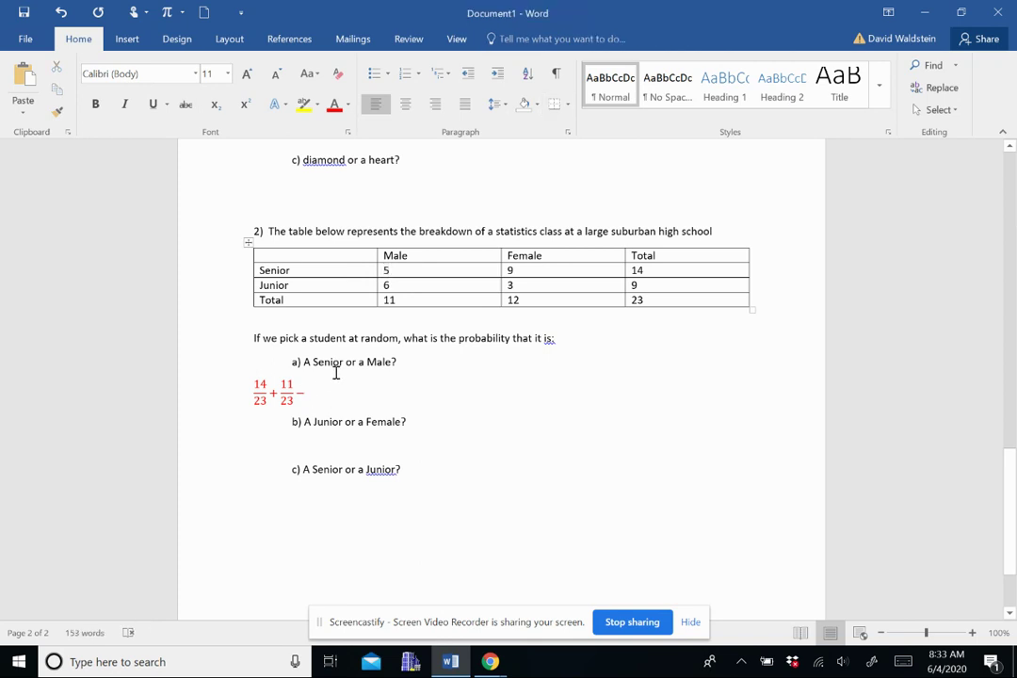
{"action": "key", "text": "ctrl+v"}
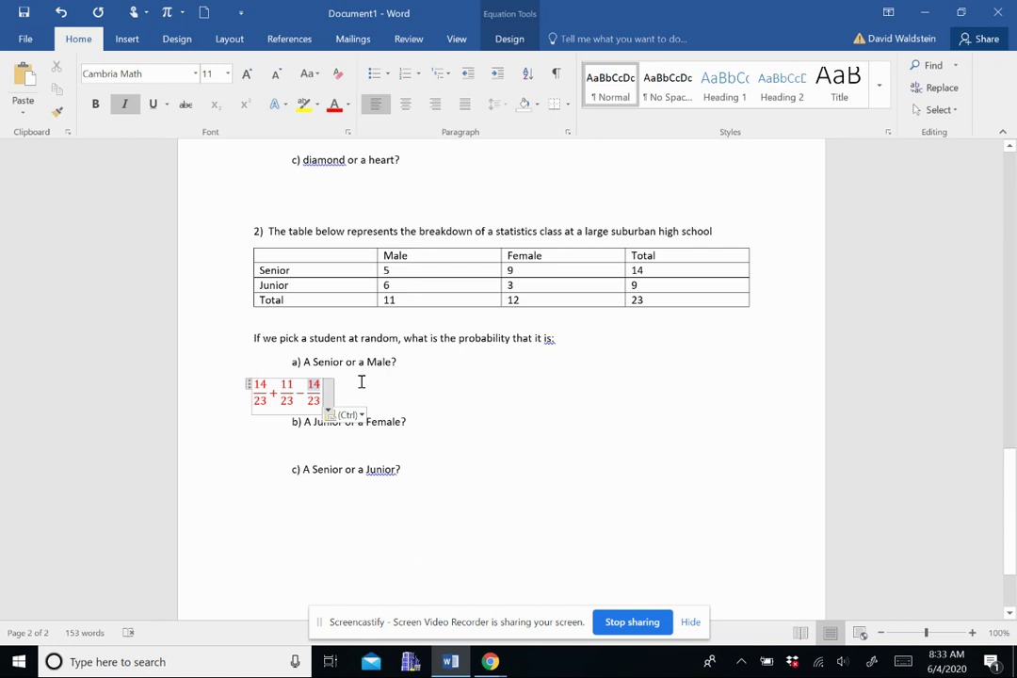
{"action": "key", "text": "BackSpace"}
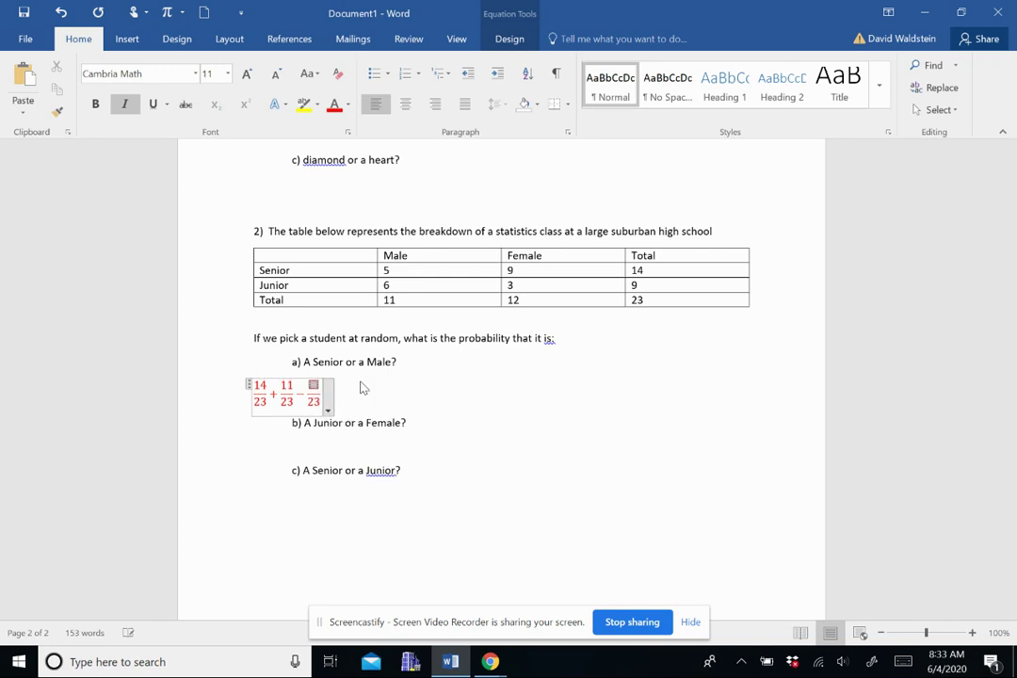
{"action": "type", "text": "5"}
{"action": "key", "text": "Right"}
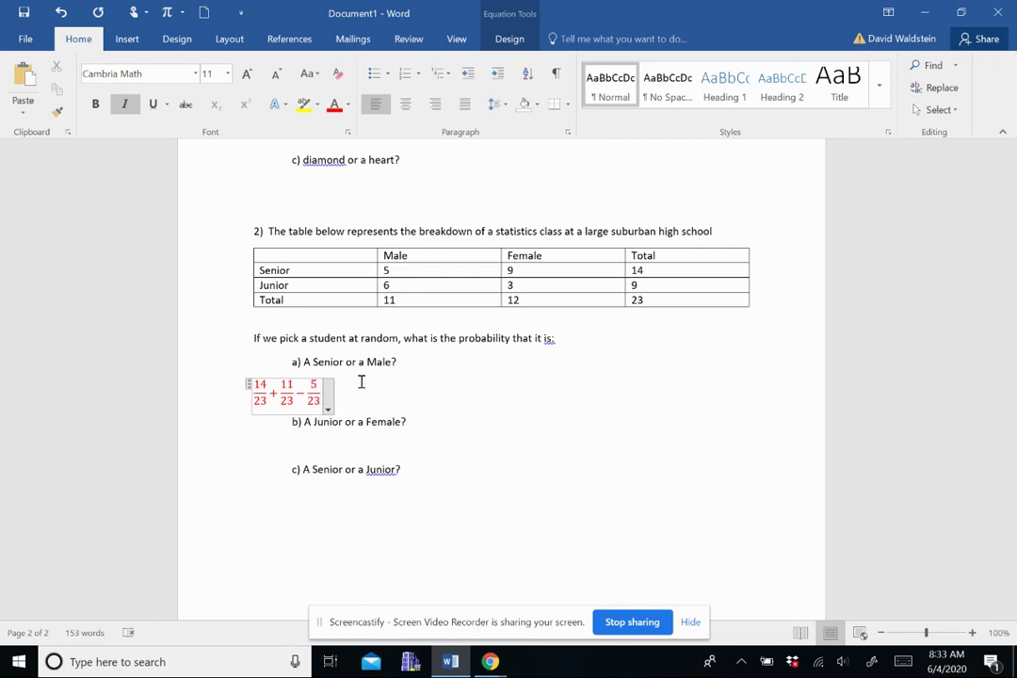
{"action": "type", "text": "="}
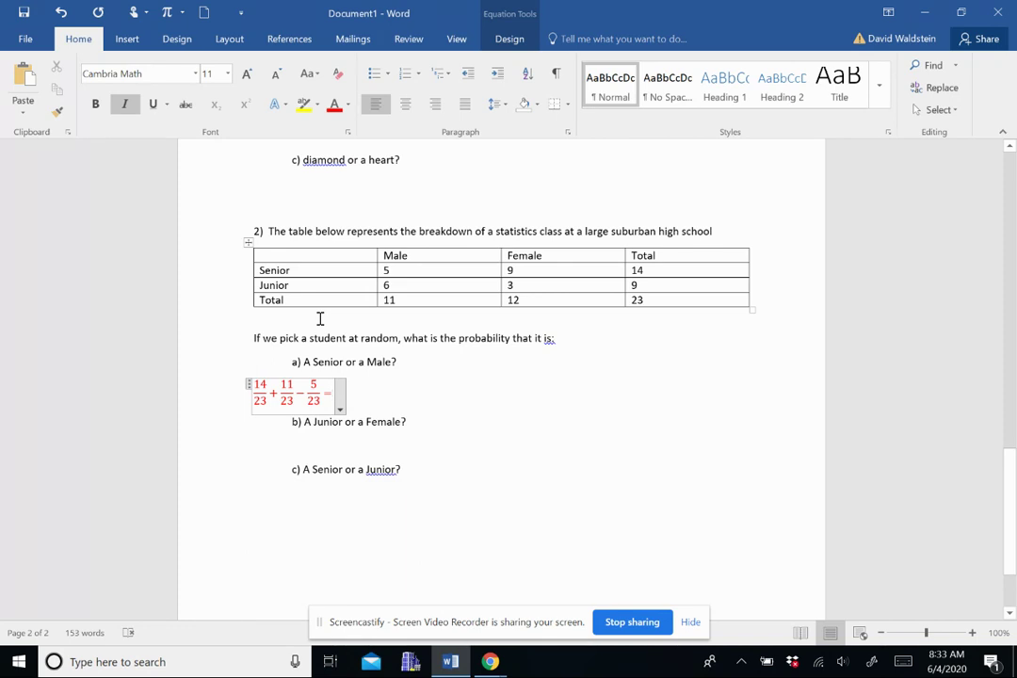
{"action": "key", "text": "ctrl+v"}
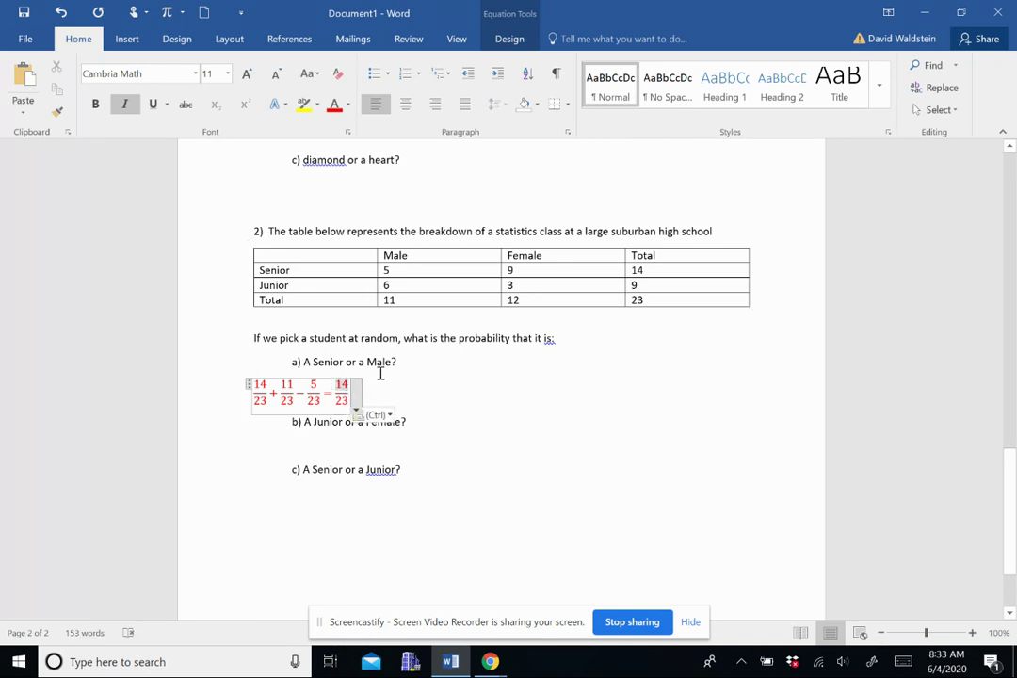
{"action": "key", "text": "BackSpace"}
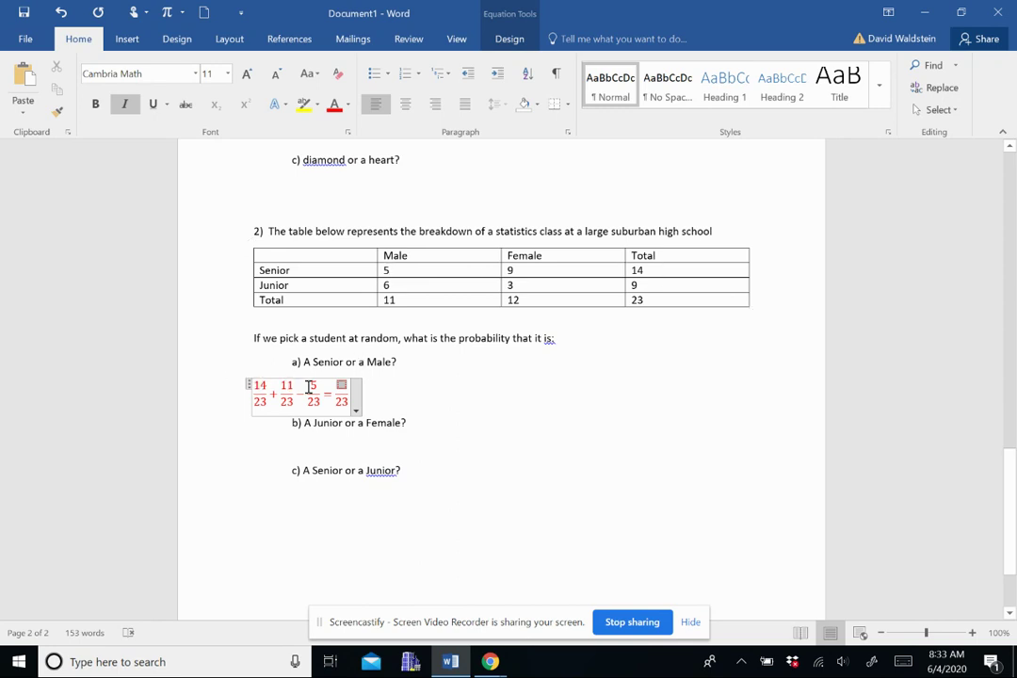
{"action": "left_click", "coordinate": [341, 385]}
{"action": "type", "text": "18"}
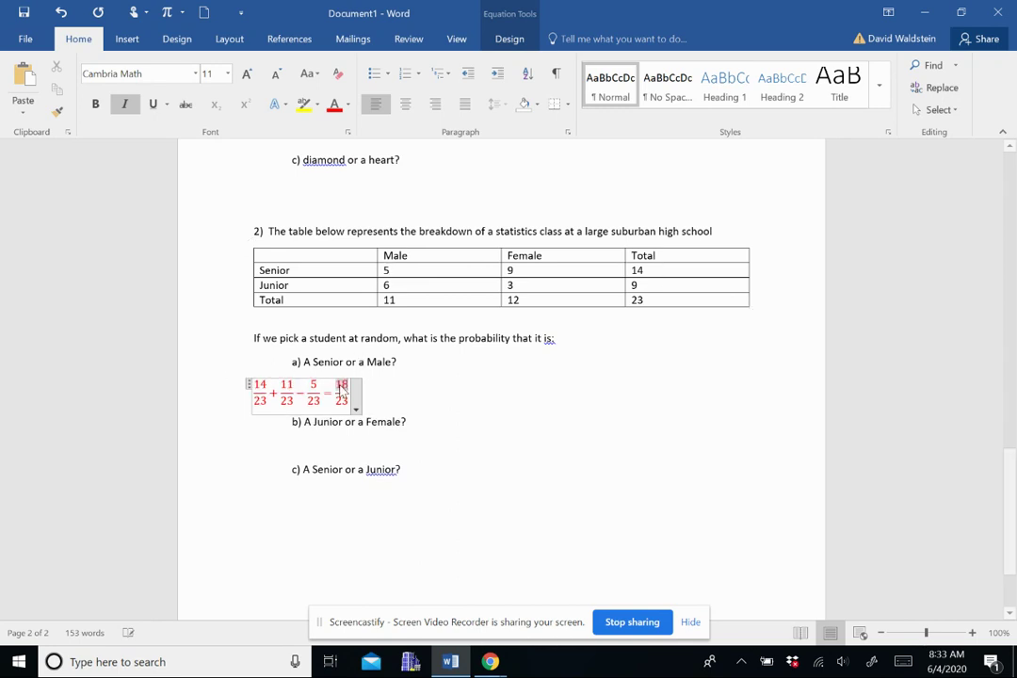
{"action": "left_click", "coordinate": [381, 396]}
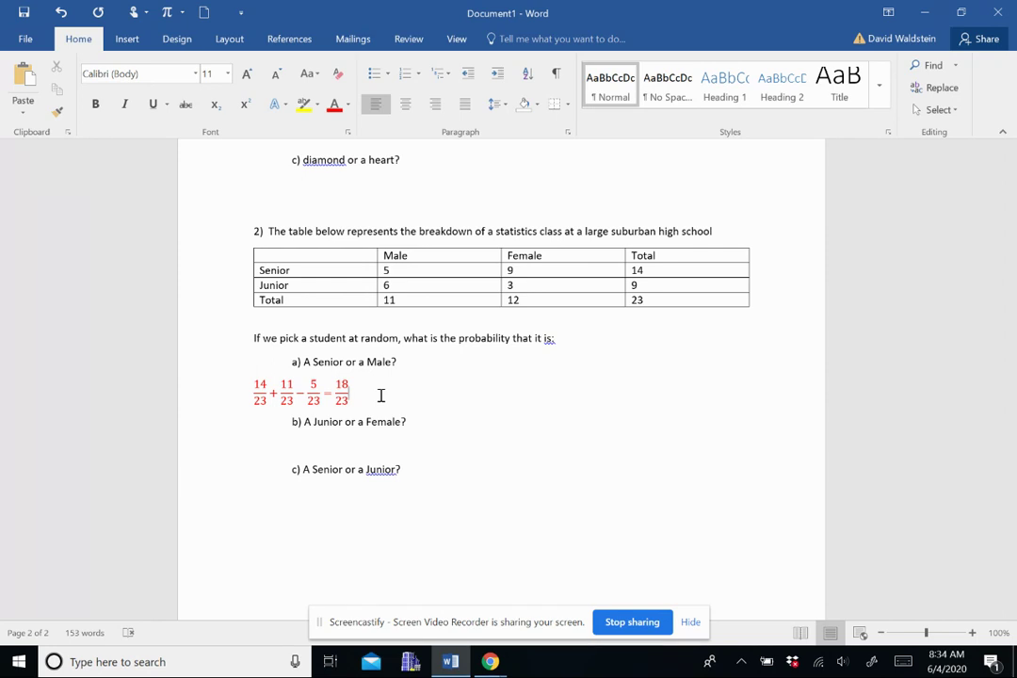
- Append = 0.783 to the a) answer and paste a 14/23 fraction on a new line under question b)
{"action": "type", "text": "=0.783"}
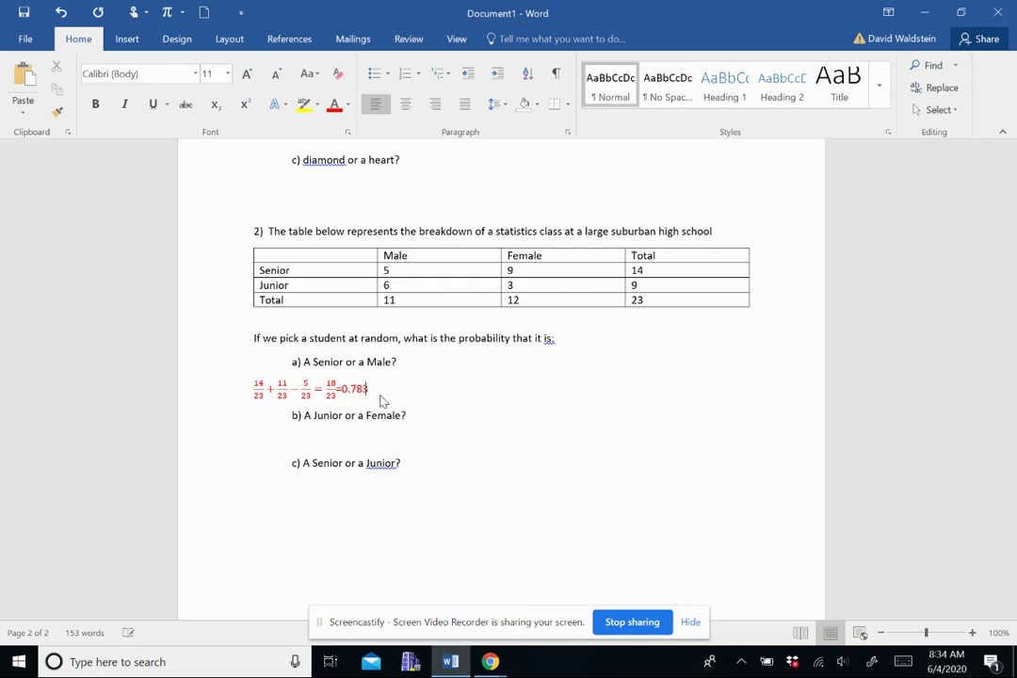
{"action": "left_click", "coordinate": [337, 389]}
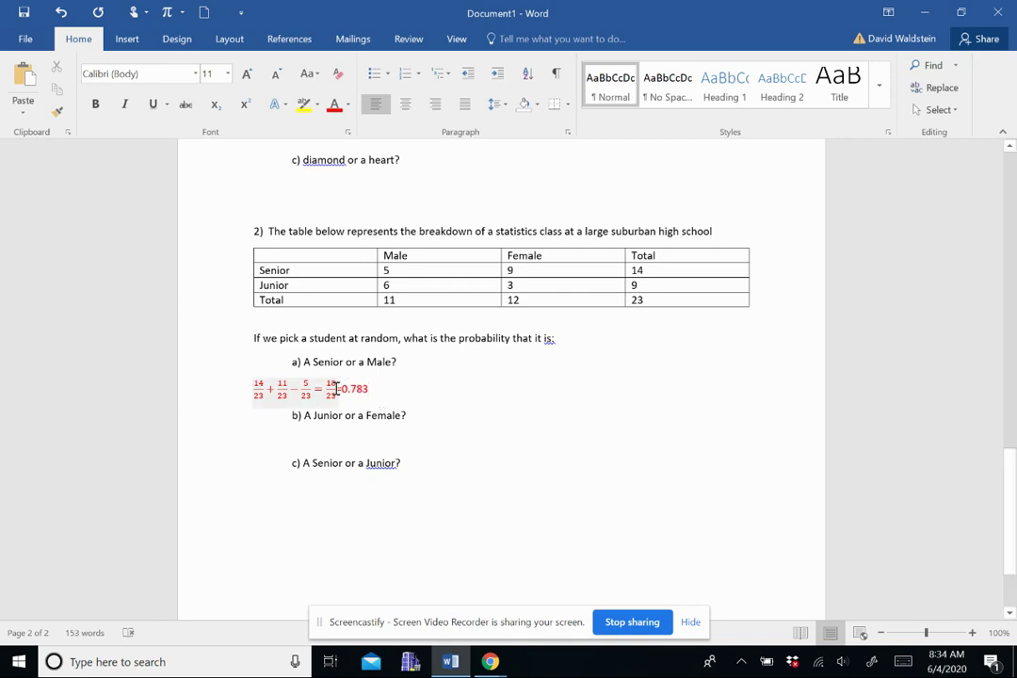
{"action": "left_click", "coordinate": [345, 396]}
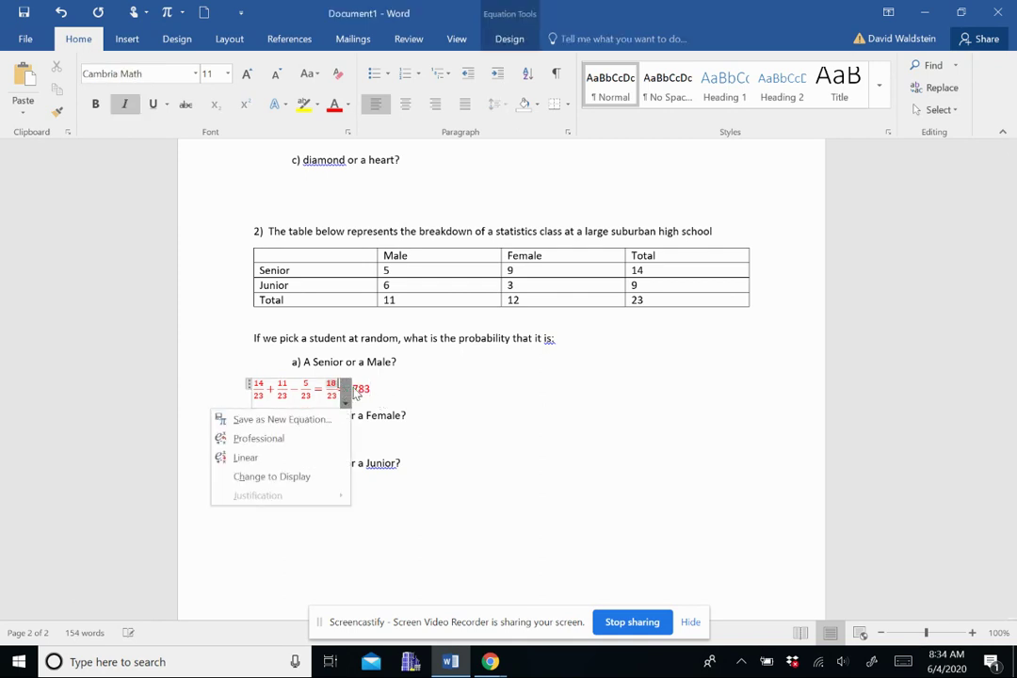
{"action": "key", "text": "Escape"}
{"action": "left_click", "coordinate": [389, 388]}
{"action": "left_click", "coordinate": [339, 389]}
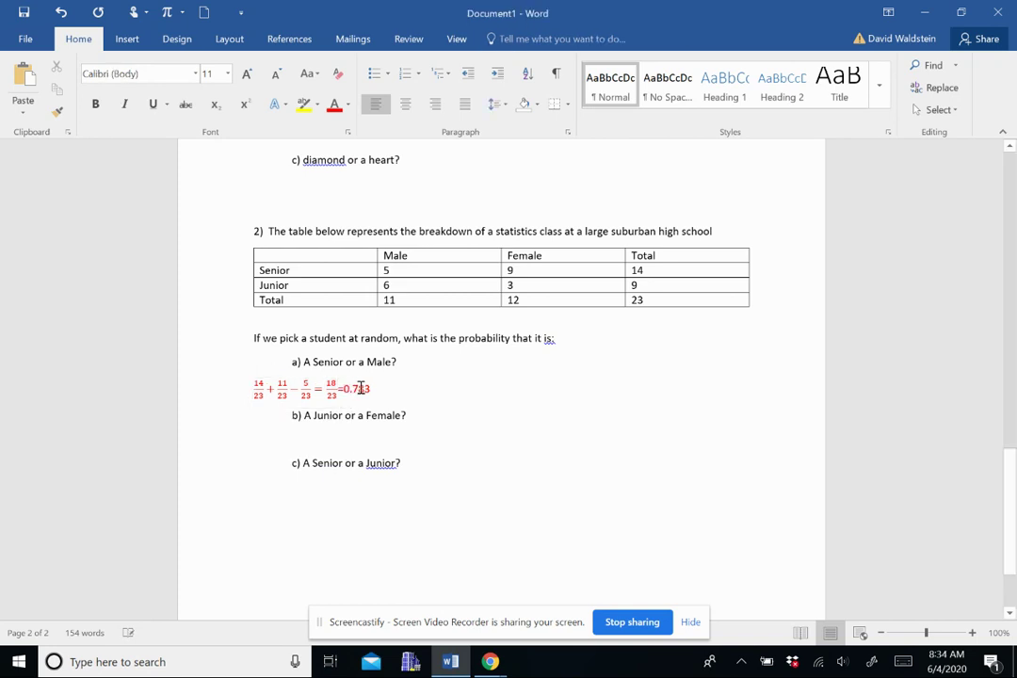
{"action": "left_click", "coordinate": [341, 389]}
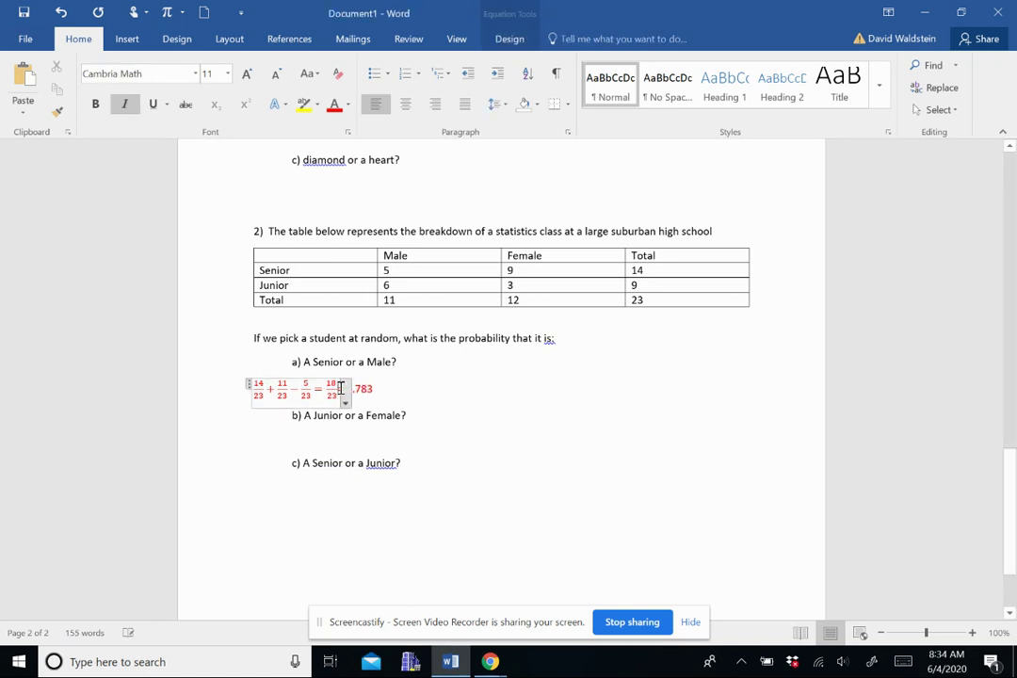
{"action": "left_click", "coordinate": [421, 381]}
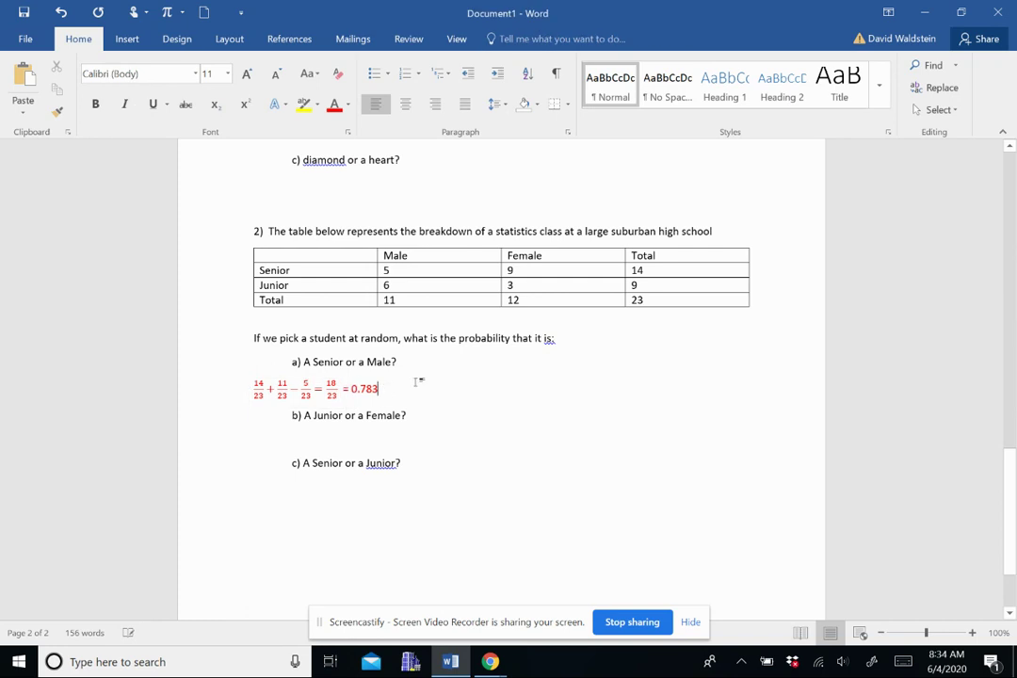
{"action": "left_click", "coordinate": [277, 440]}
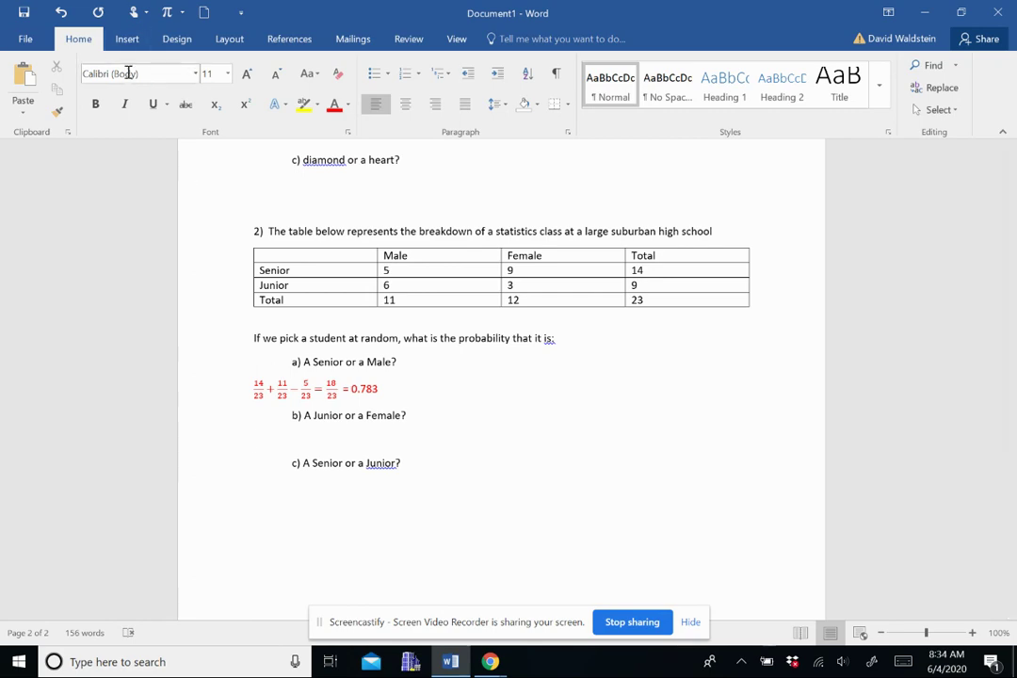
{"action": "key", "text": "ctrl+v"}
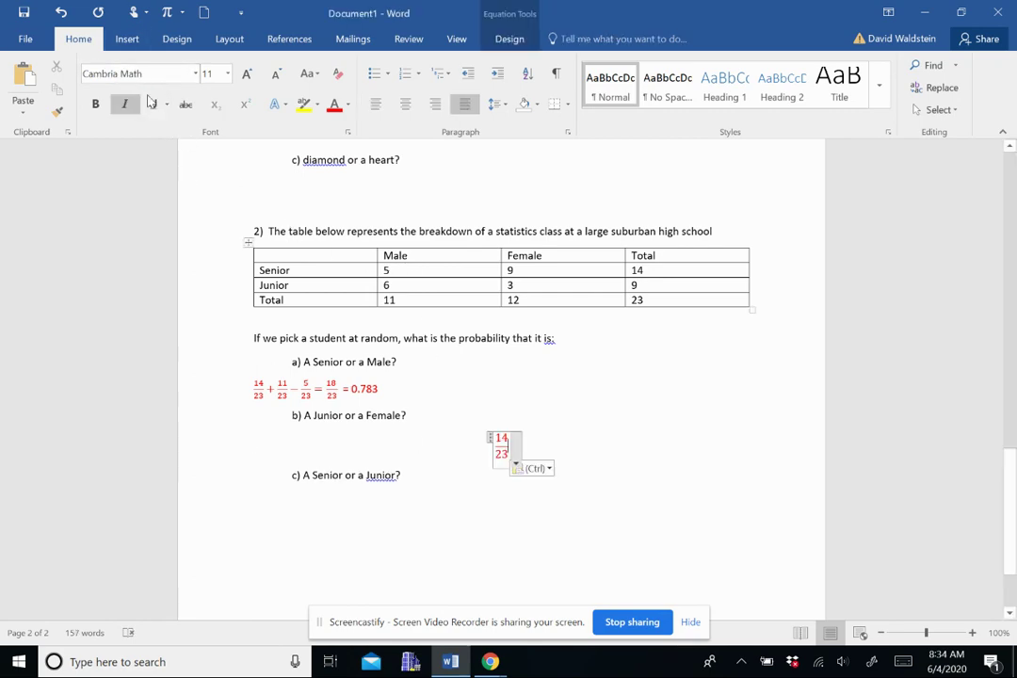
- Left-align the pasted fraction under b) and change it to 9/23 +
{"action": "left_click", "coordinate": [38, 47]}
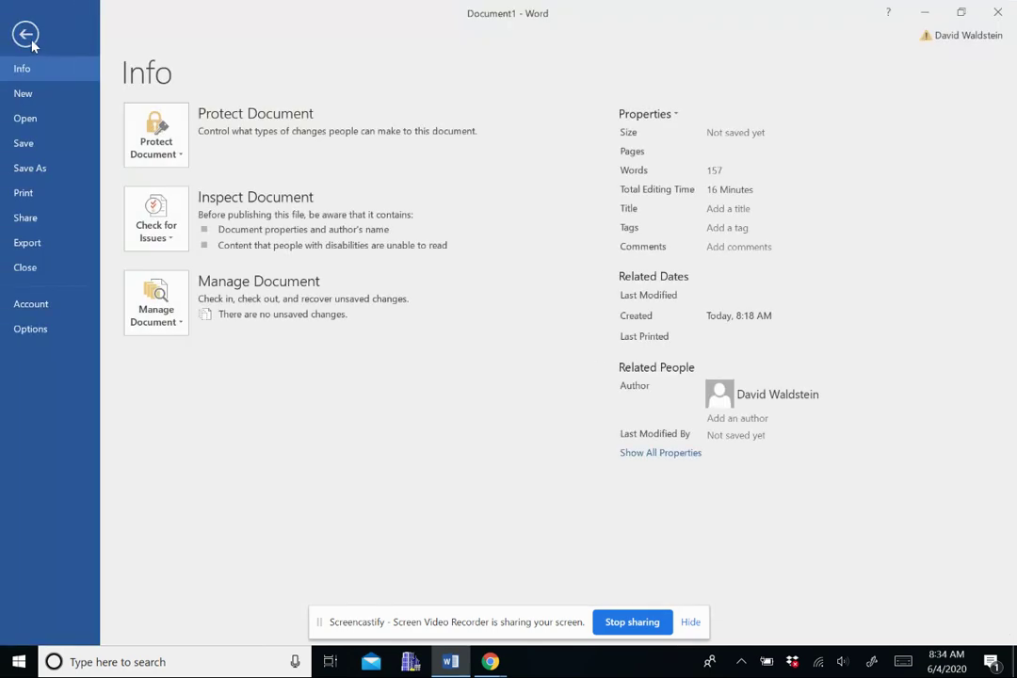
{"action": "left_click", "coordinate": [23, 38]}
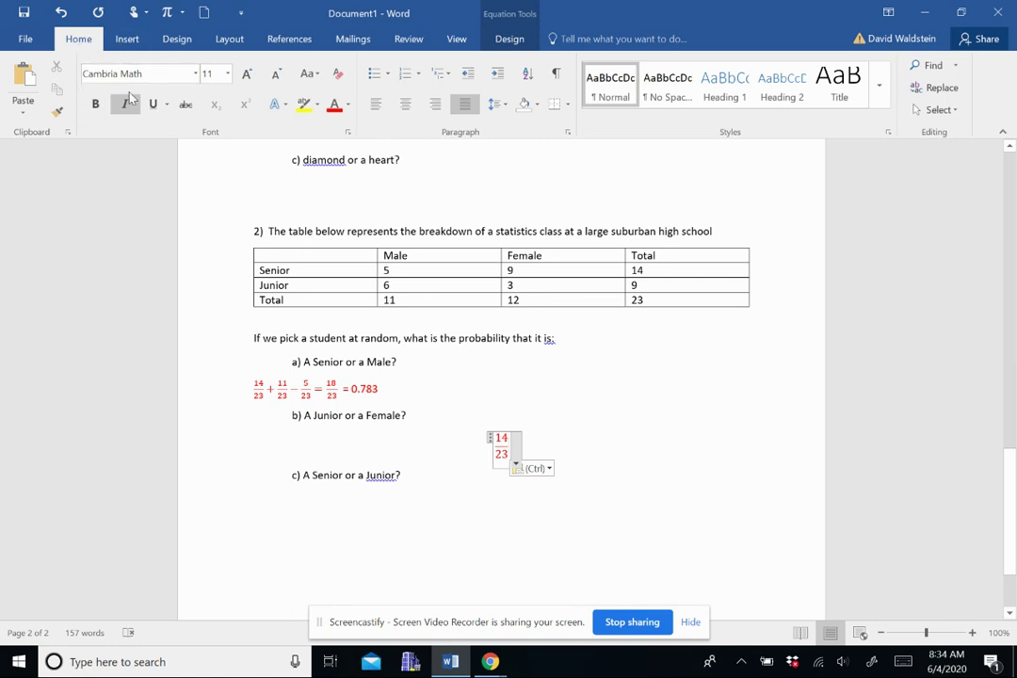
{"action": "left_click", "coordinate": [384, 104]}
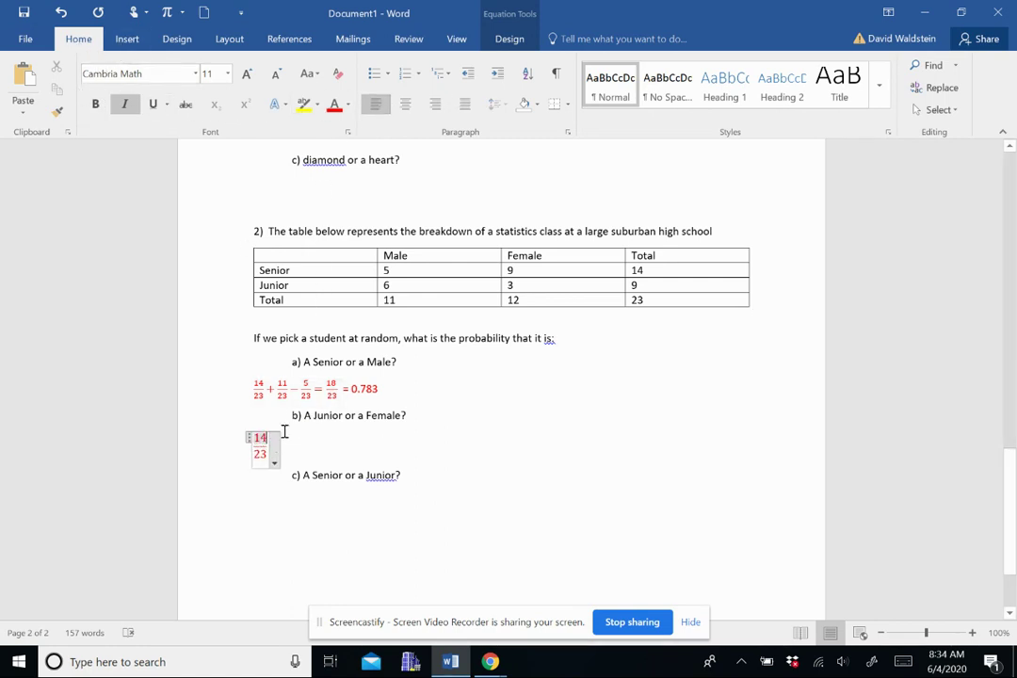
{"action": "key", "text": "BackSpace"}
{"action": "key", "text": "BackSpace"}
{"action": "key", "text": "shift+Home"}
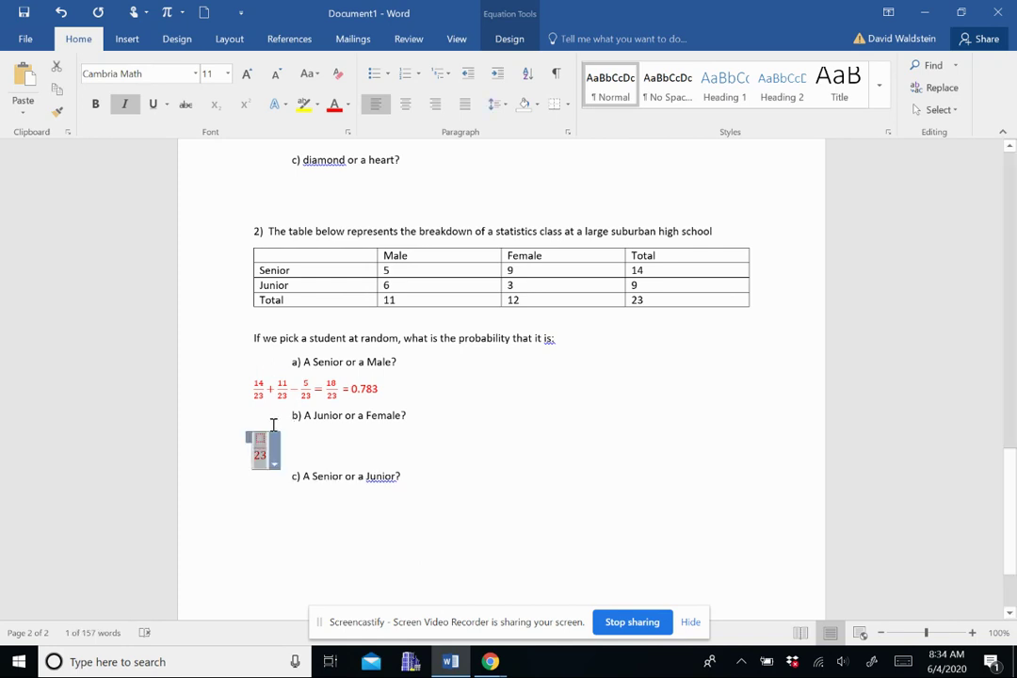
{"action": "left_click", "coordinate": [302, 438]}
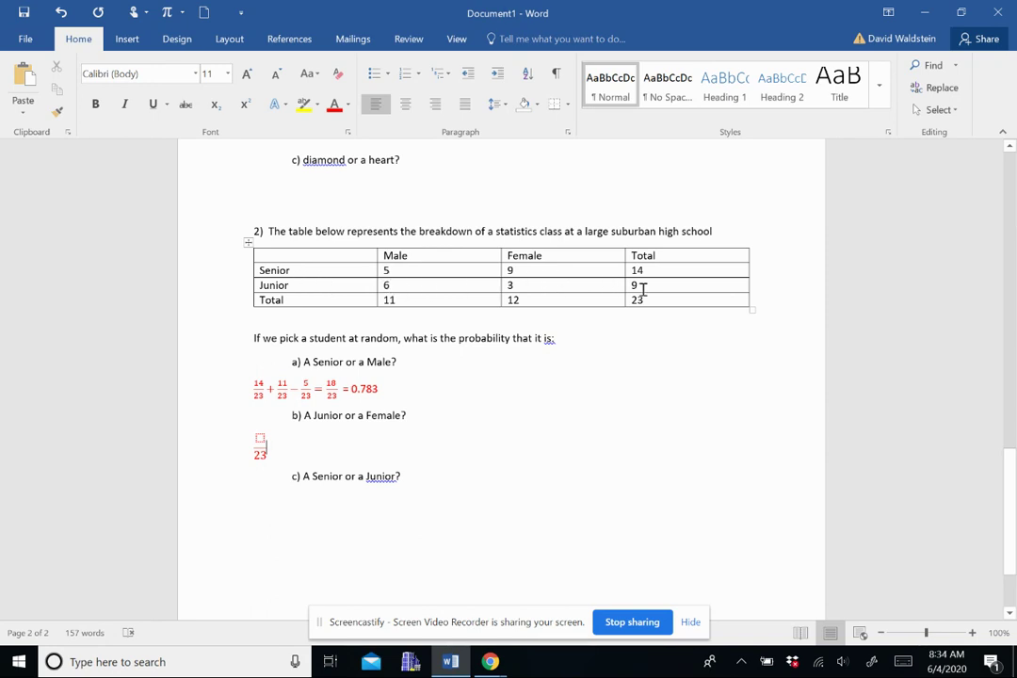
{"action": "left_click", "coordinate": [260, 438]}
{"action": "type", "text": "9"}
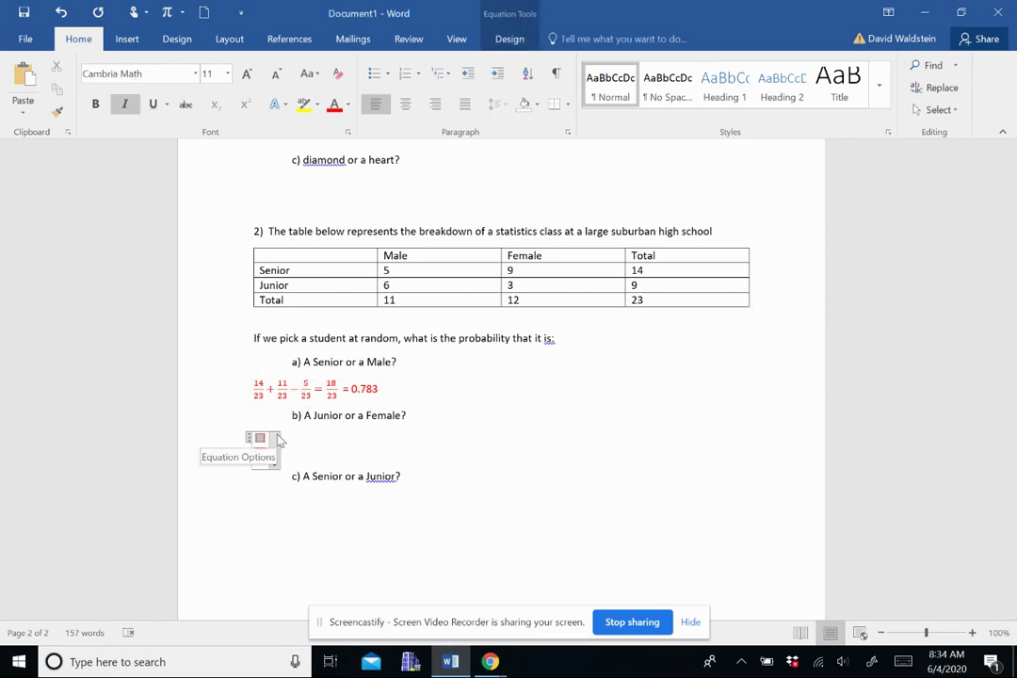
{"action": "key", "text": "Down"}
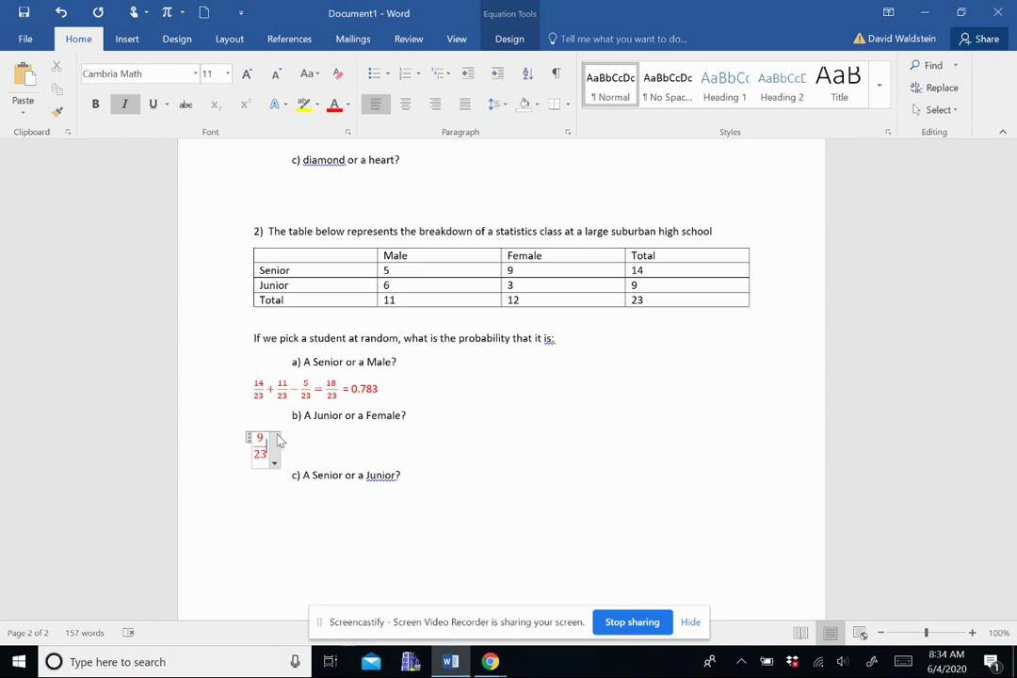
{"action": "type", "text": "+"}
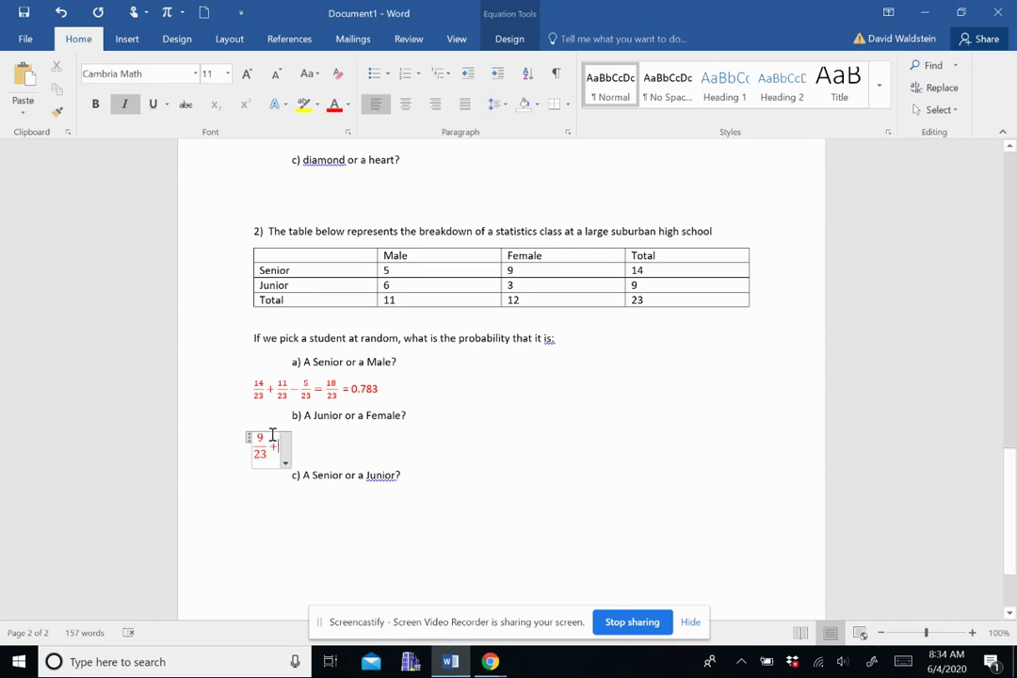
- Add 12/23 − 3/23 to the b) equation
{"action": "key", "text": "ctrl+v"}
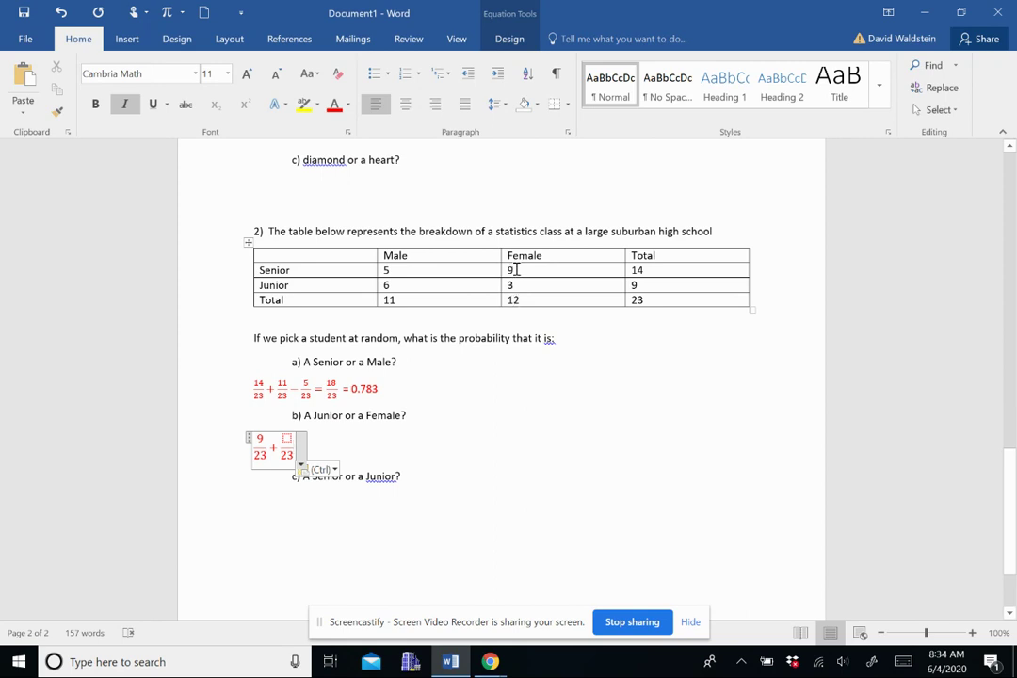
{"action": "left_click", "coordinate": [289, 440]}
{"action": "type", "text": "12"}
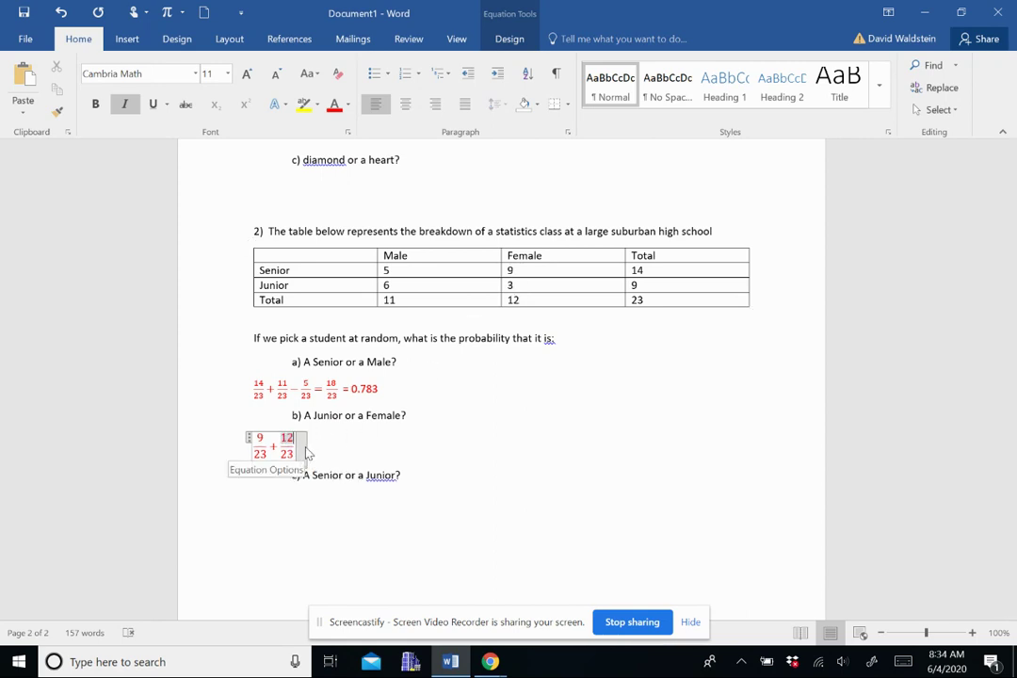
{"action": "key", "text": "Down"}
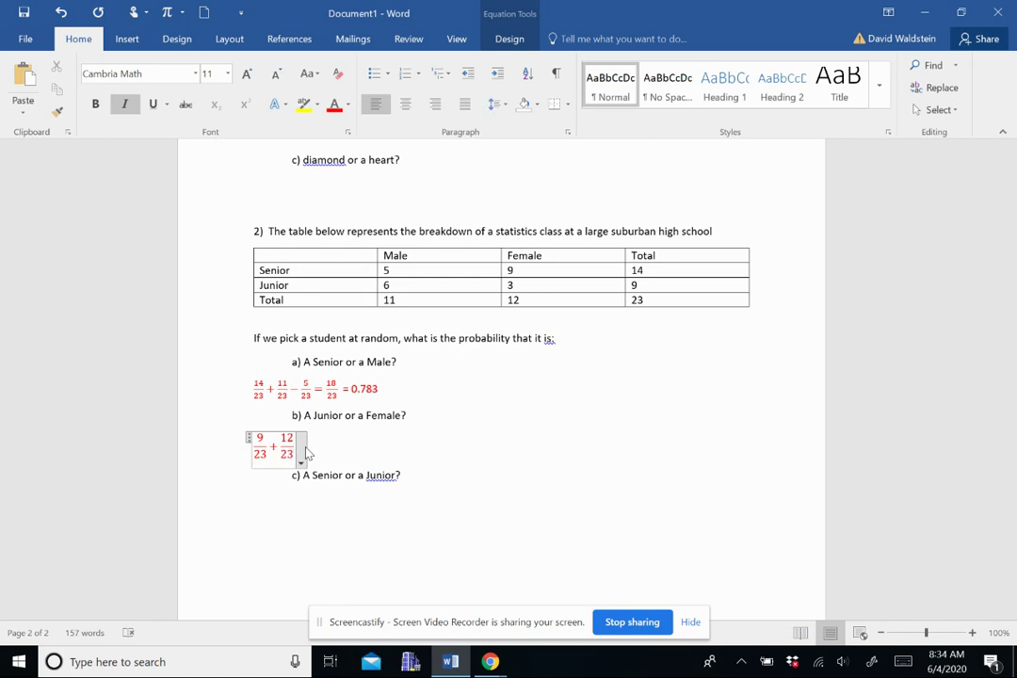
{"action": "type", "text": "-"}
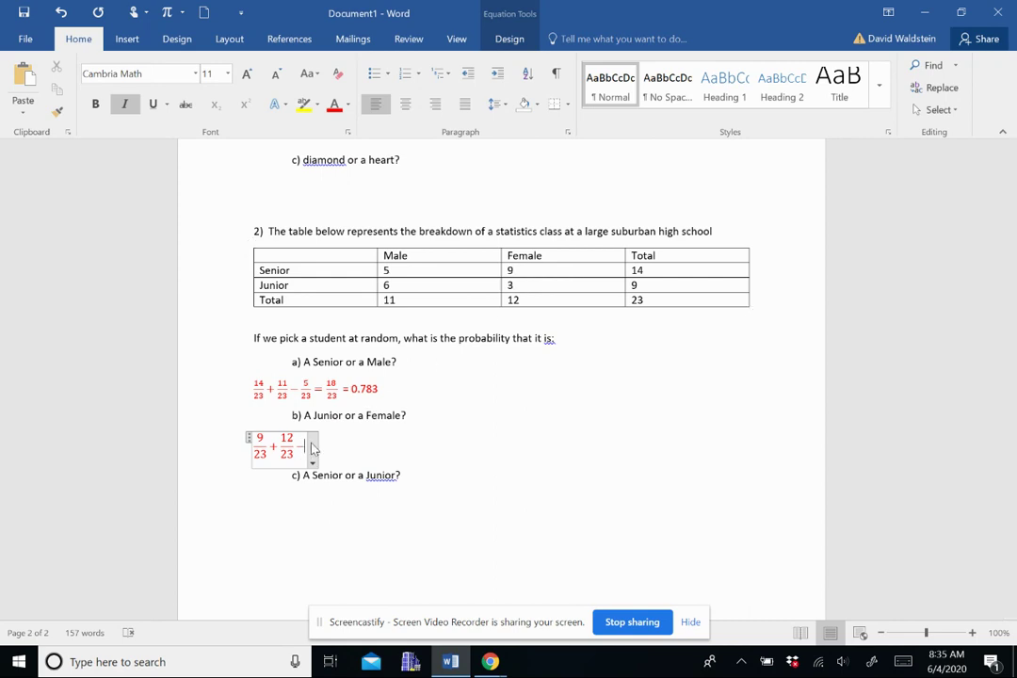
{"action": "type", "text": "3/23"}
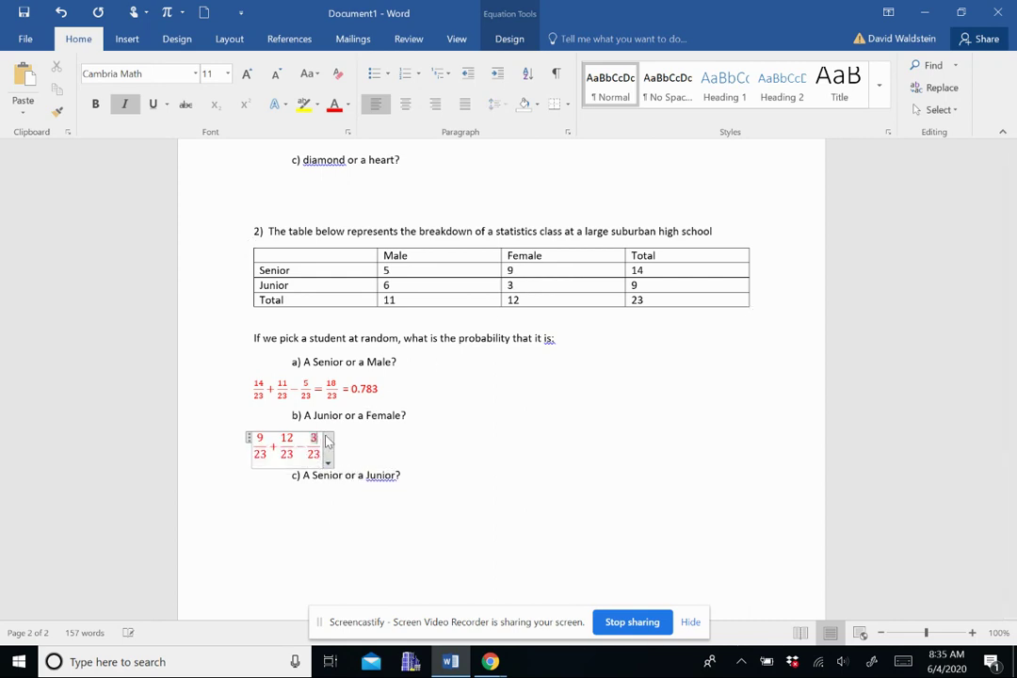
{"action": "left_click", "coordinate": [325, 449]}
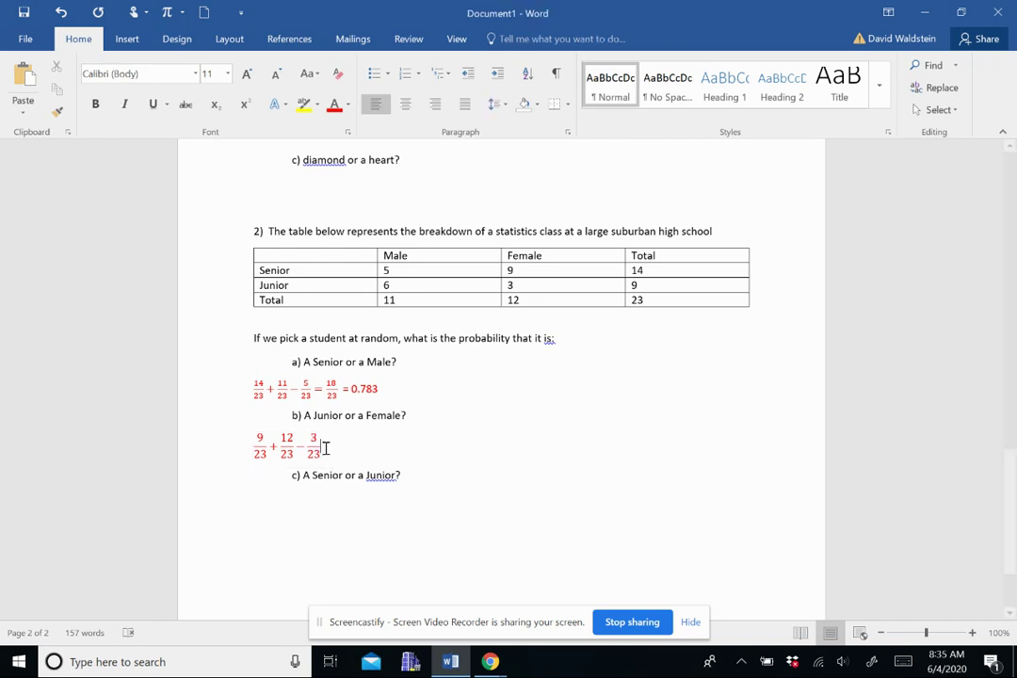
{"action": "type", "text": "="}
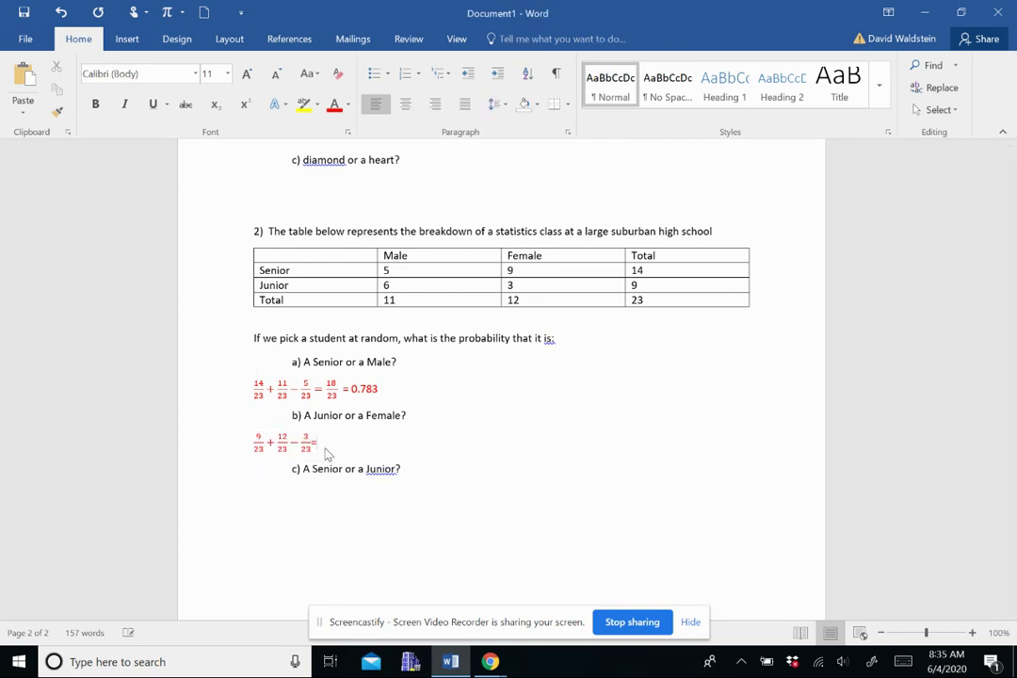
{"action": "key", "text": "BackSpace"}
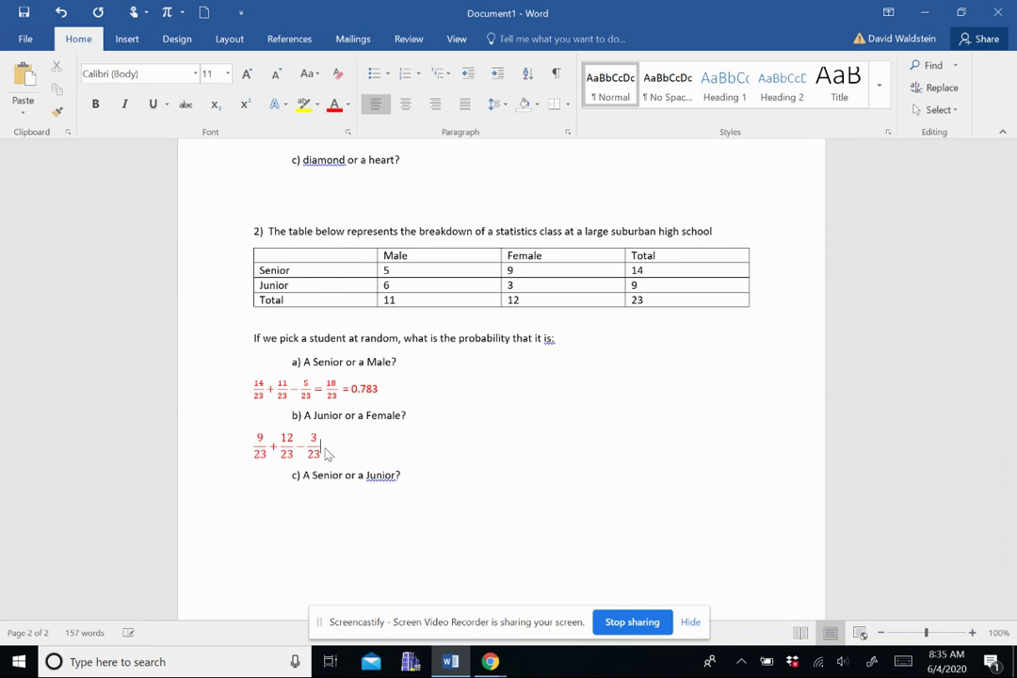
- Finish the b) answer with = 18/23 = 0.783 inside the equation
{"action": "left_click", "coordinate": [326, 454]}
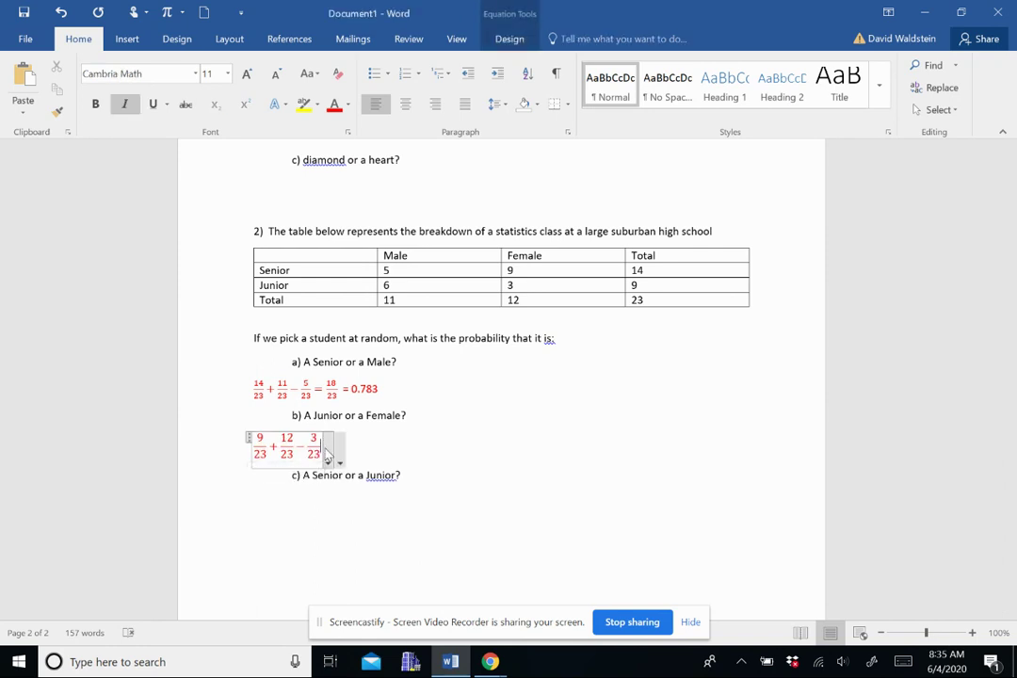
{"action": "key", "text": "ctrl+v"}
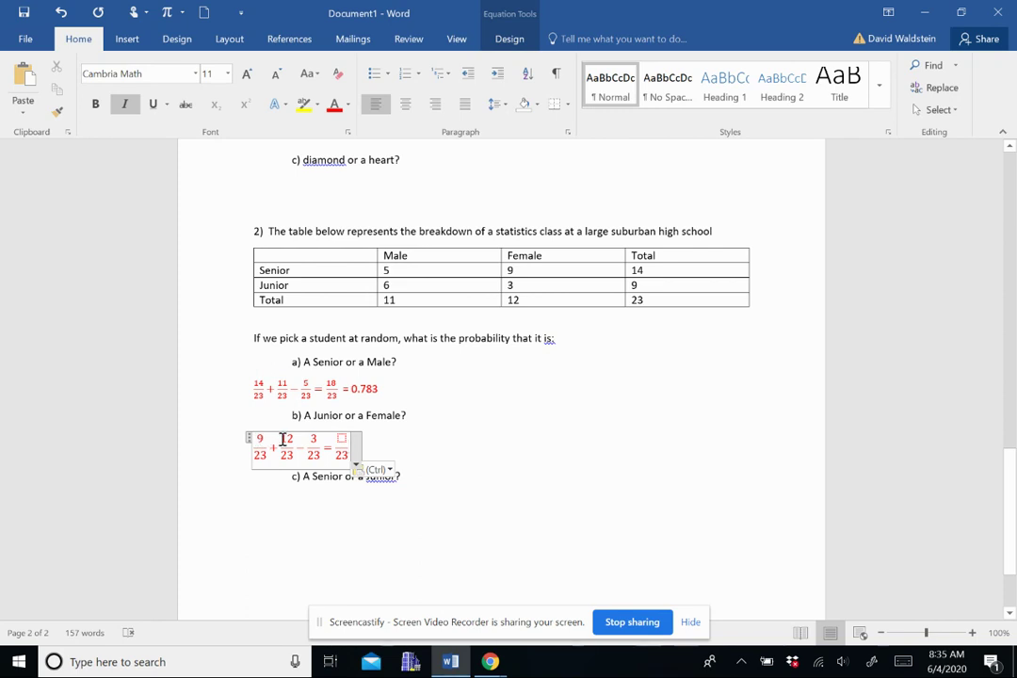
{"action": "left_click", "coordinate": [343, 439]}
{"action": "type", "text": "18"}
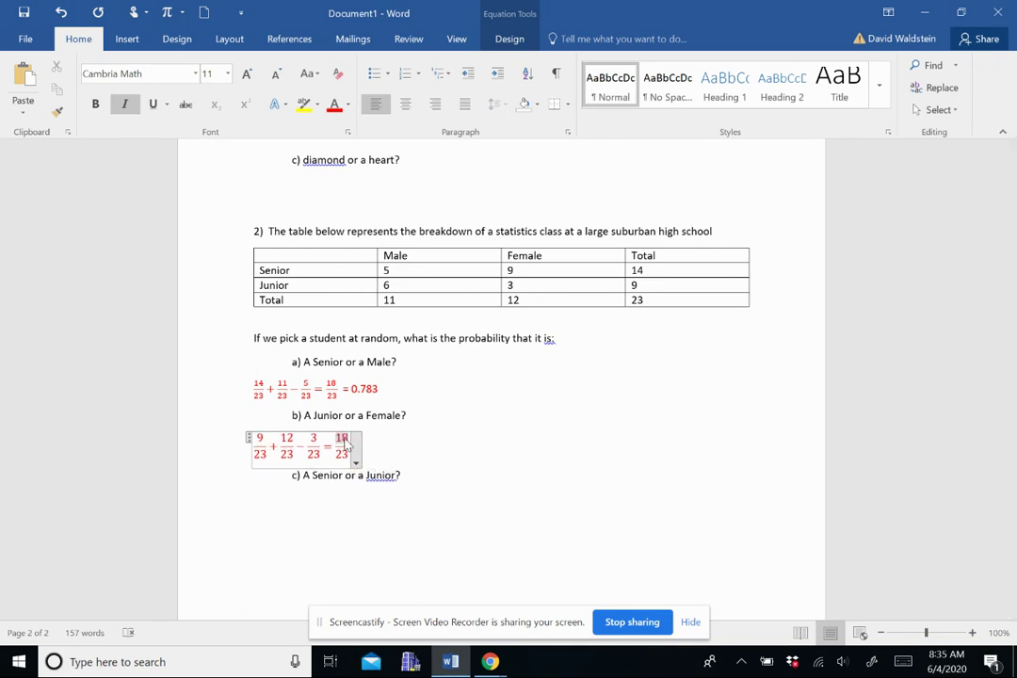
{"action": "key", "text": "Right"}
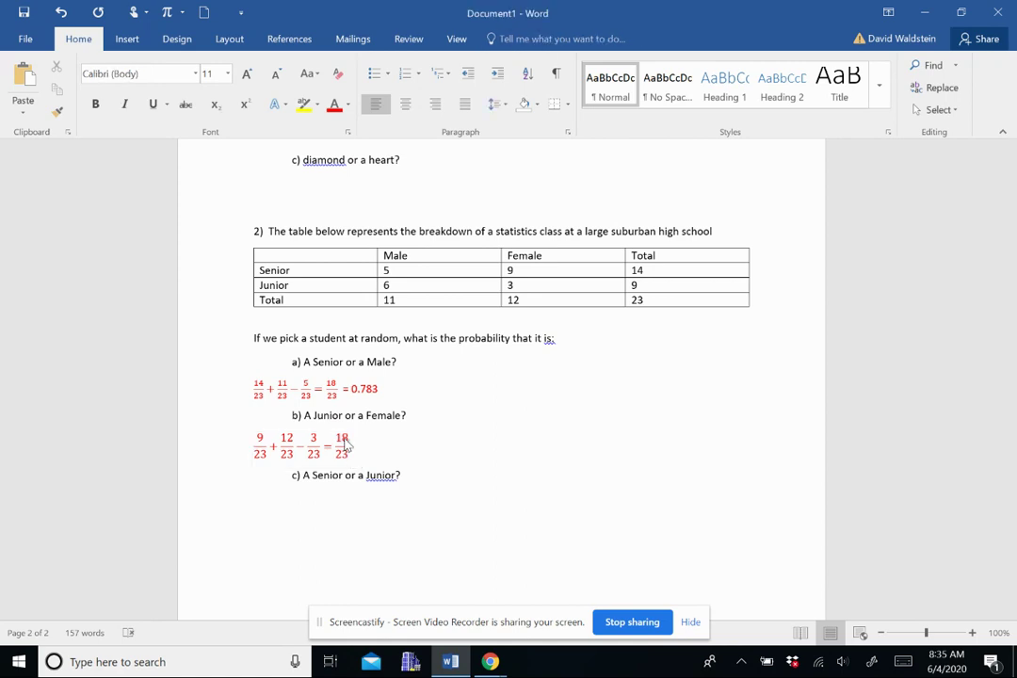
{"action": "type", "text": "="}
{"action": "left_click", "coordinate": [346, 445]}
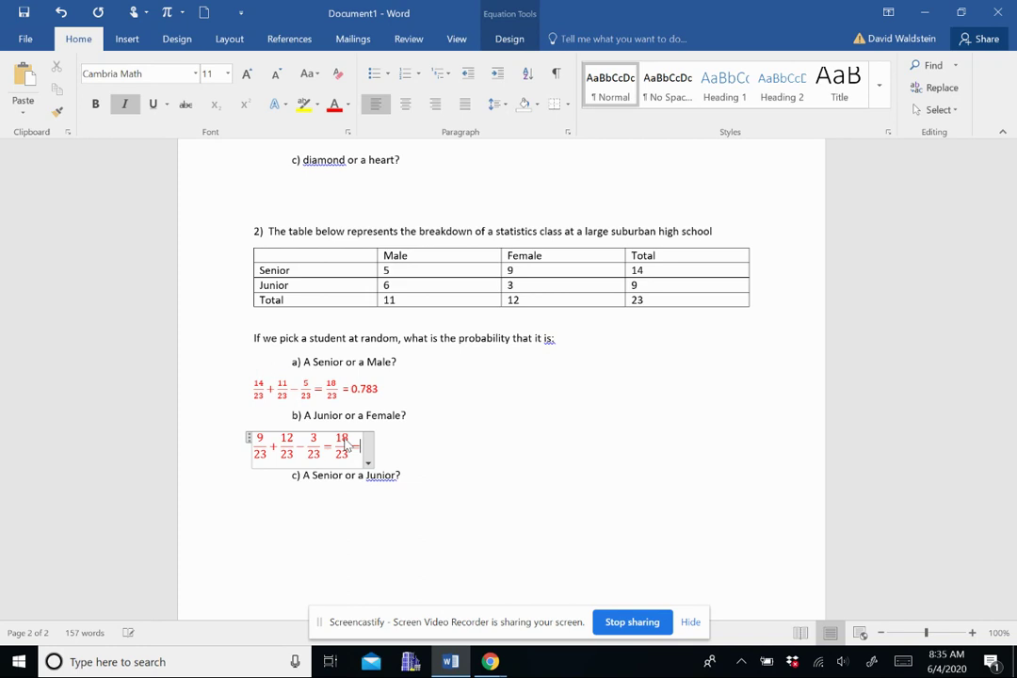
{"action": "type", "text": "=0.783"}
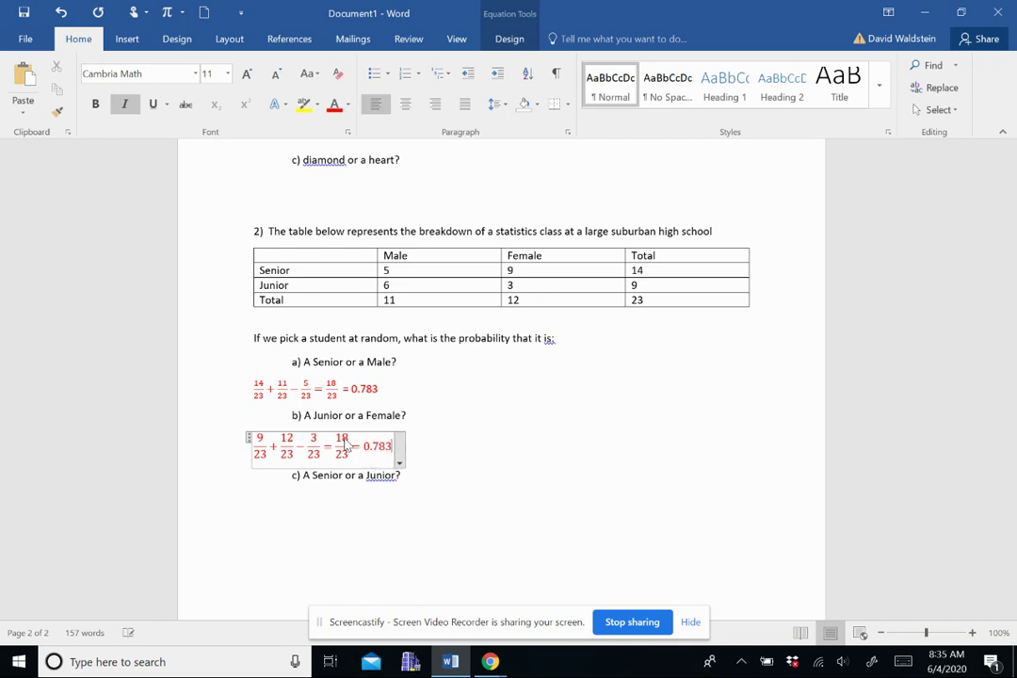
{"action": "left_click", "coordinate": [452, 448]}
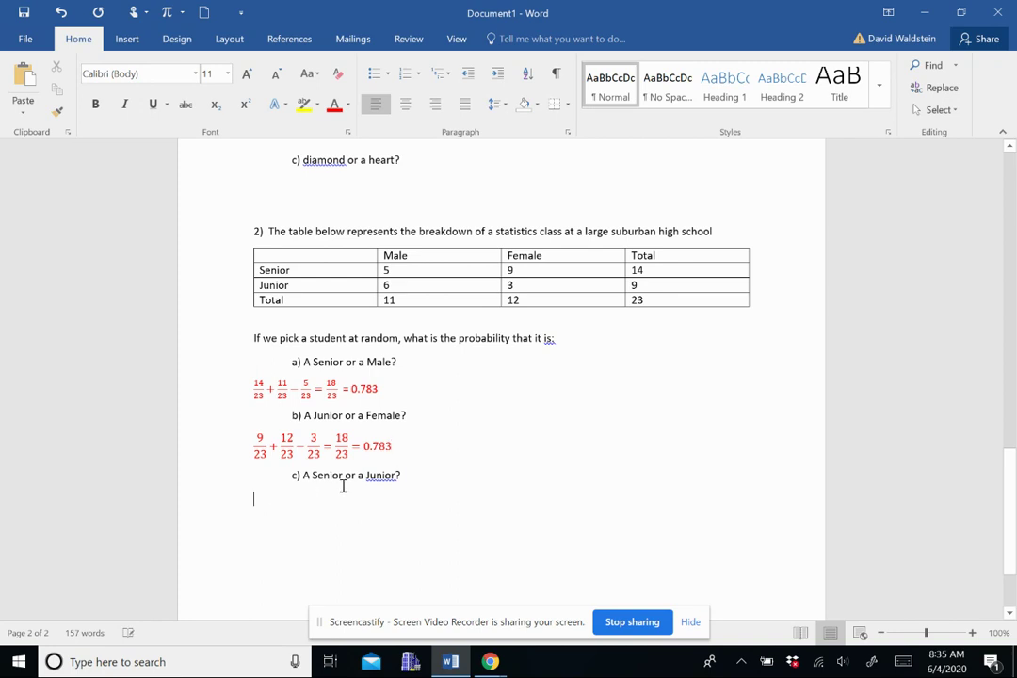
- Paste a blank fraction over 23 below question c), left-align it, and enter numerator 14
{"action": "key", "text": "Down"}
{"action": "key", "text": "Down"}
{"action": "left_click", "coordinate": [429, 270]}
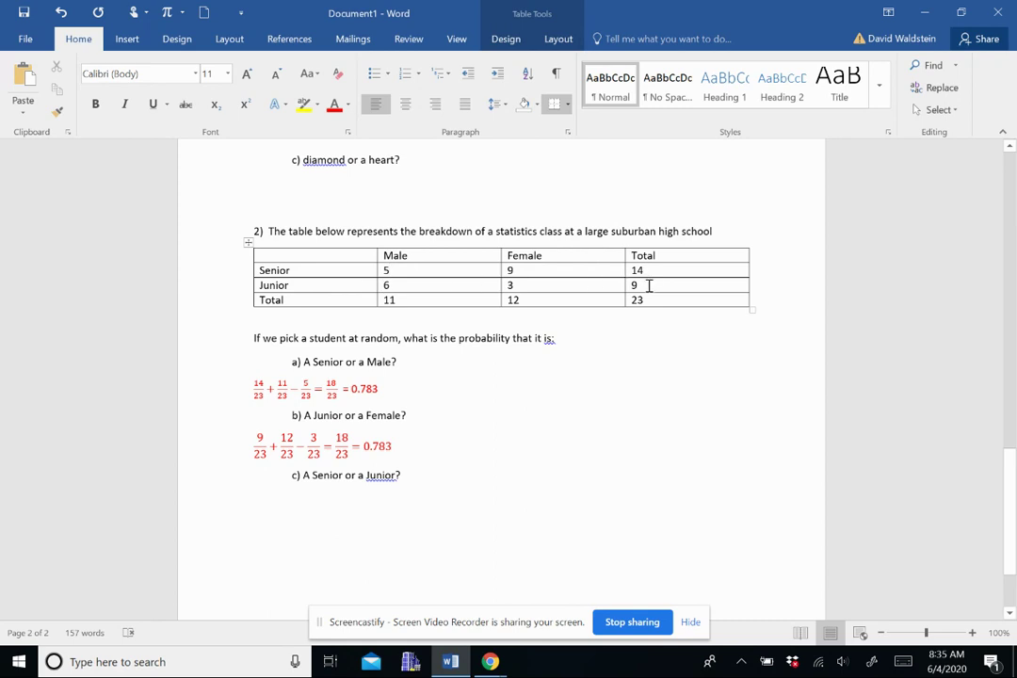
{"action": "left_click", "coordinate": [262, 503]}
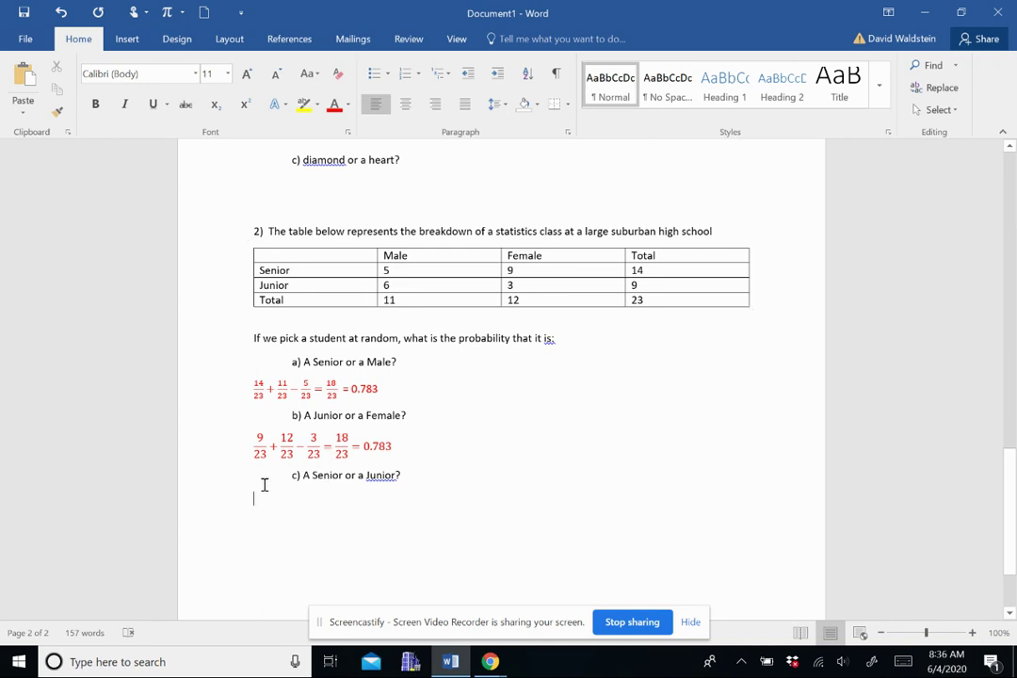
{"action": "key", "text": "ctrl+v"}
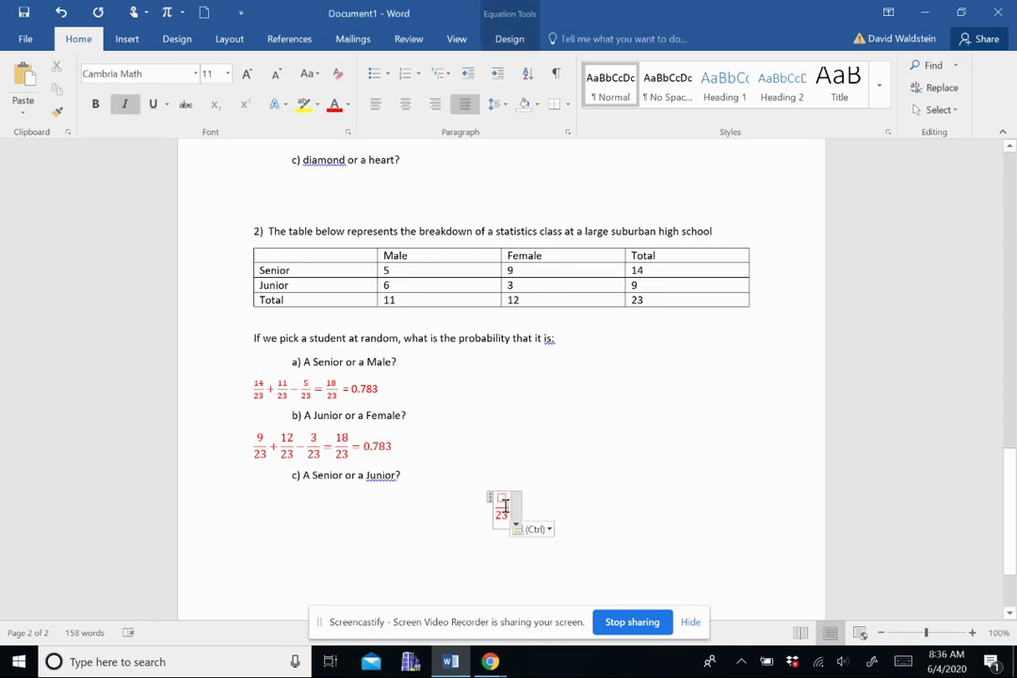
{"action": "left_click", "coordinate": [374, 106]}
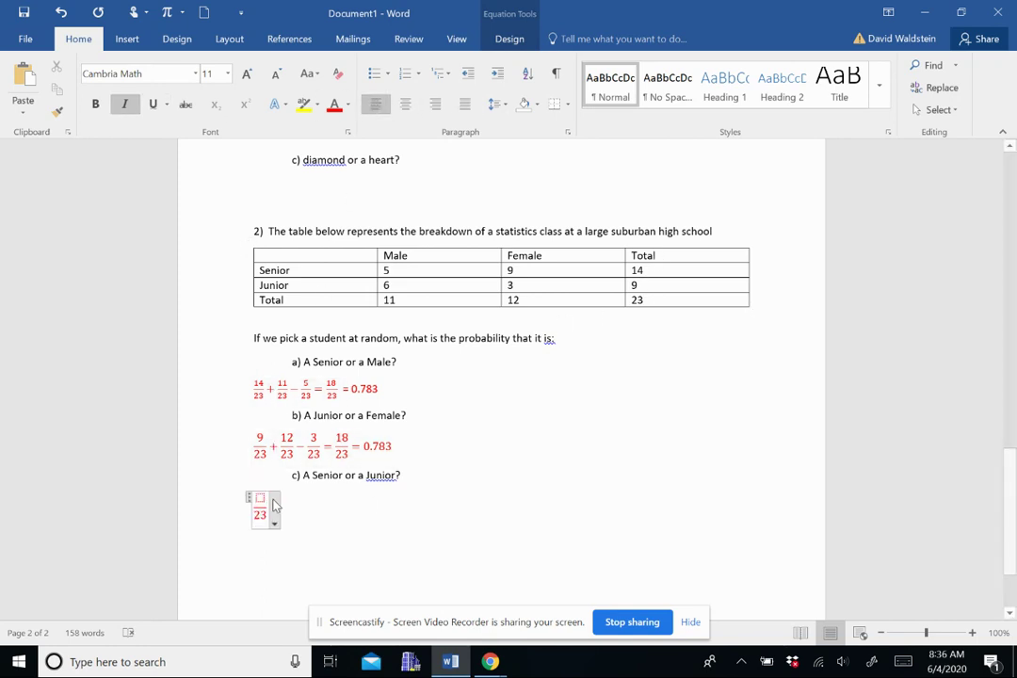
{"action": "left_click", "coordinate": [263, 500]}
{"action": "type", "text": "14"}
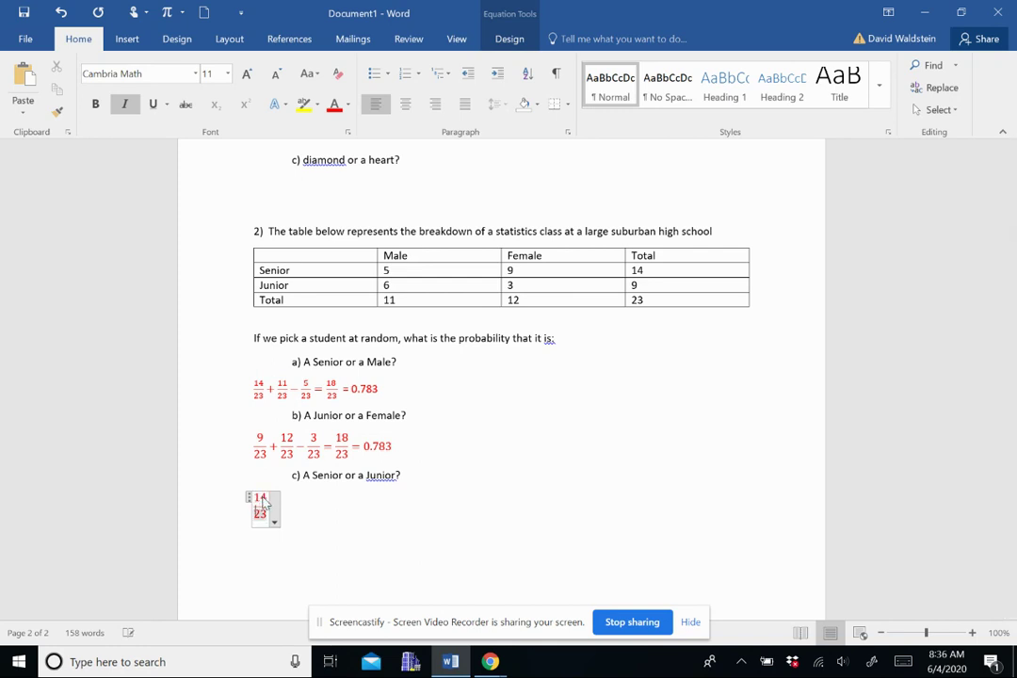
{"action": "key", "text": "Right"}
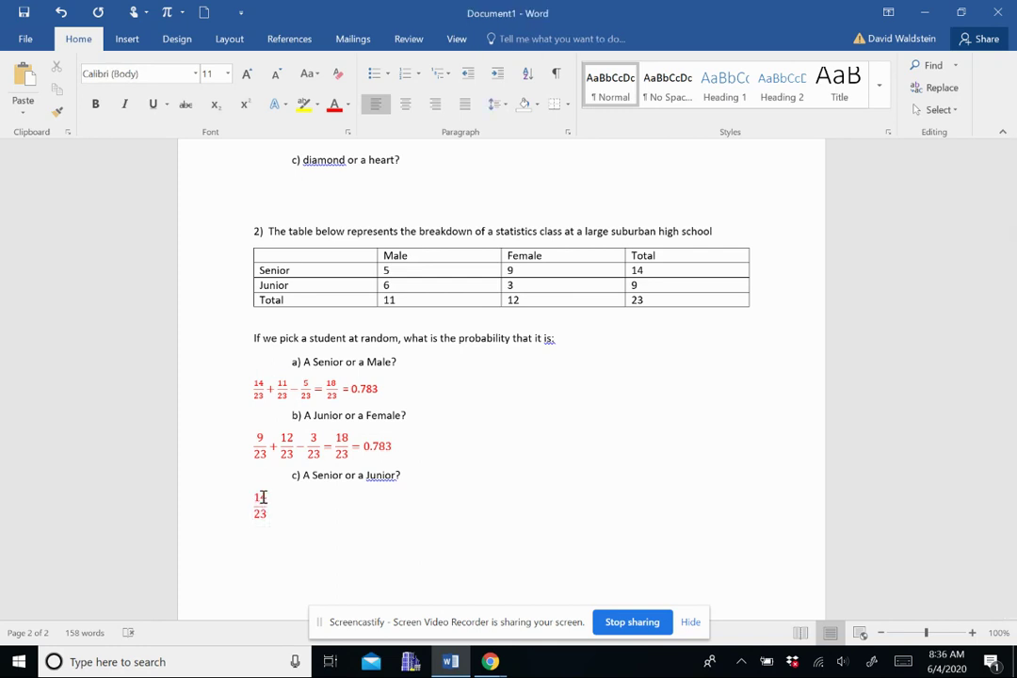
- Add + 9/23 as the second fraction after 14/23
{"action": "left_click", "coordinate": [264, 500]}
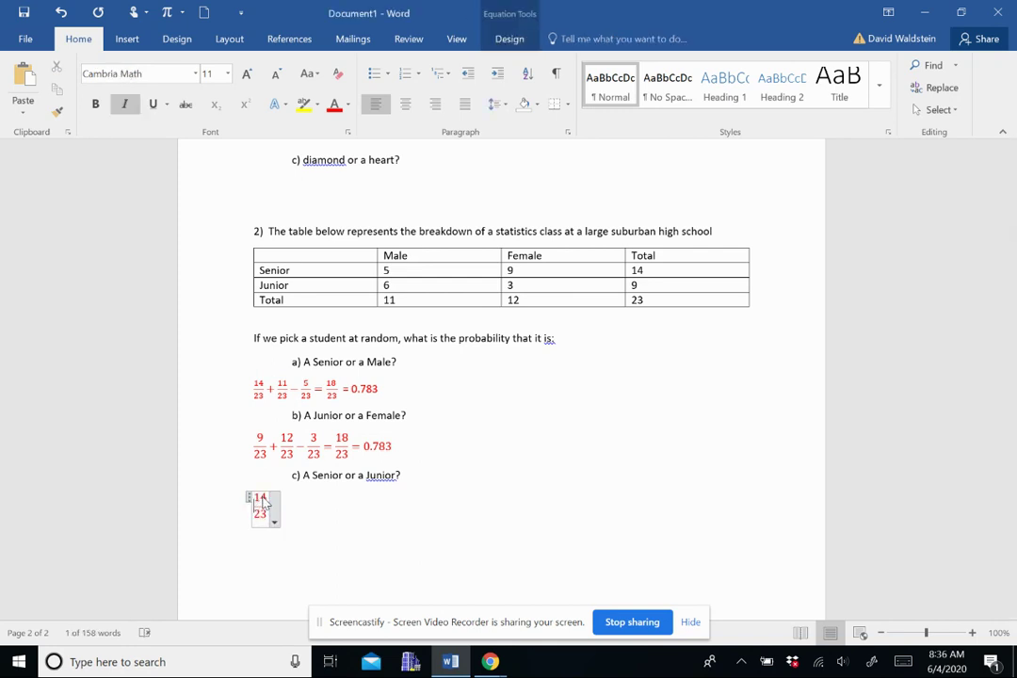
{"action": "key", "text": "Down"}
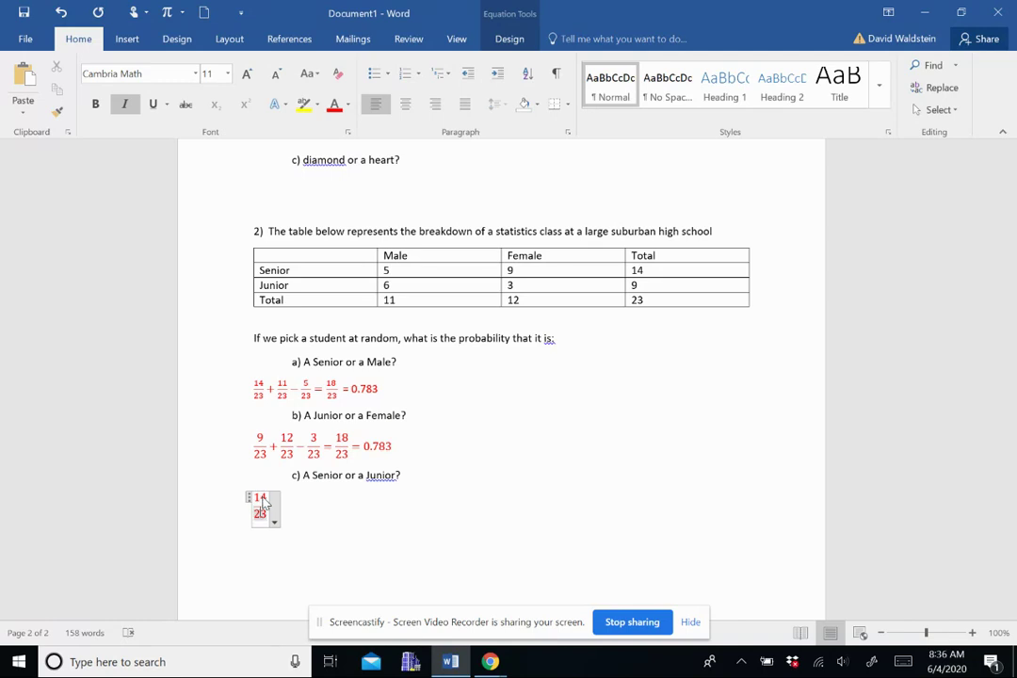
{"action": "key", "text": "Right"}
{"action": "type", "text": "+"}
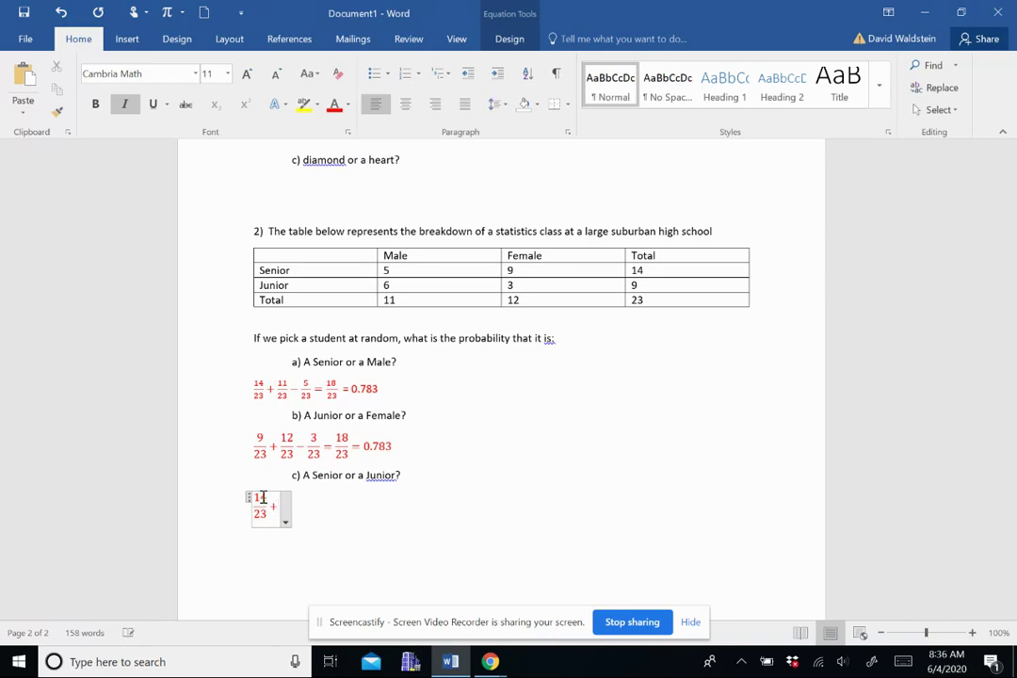
{"action": "key", "text": "ctrl+v"}
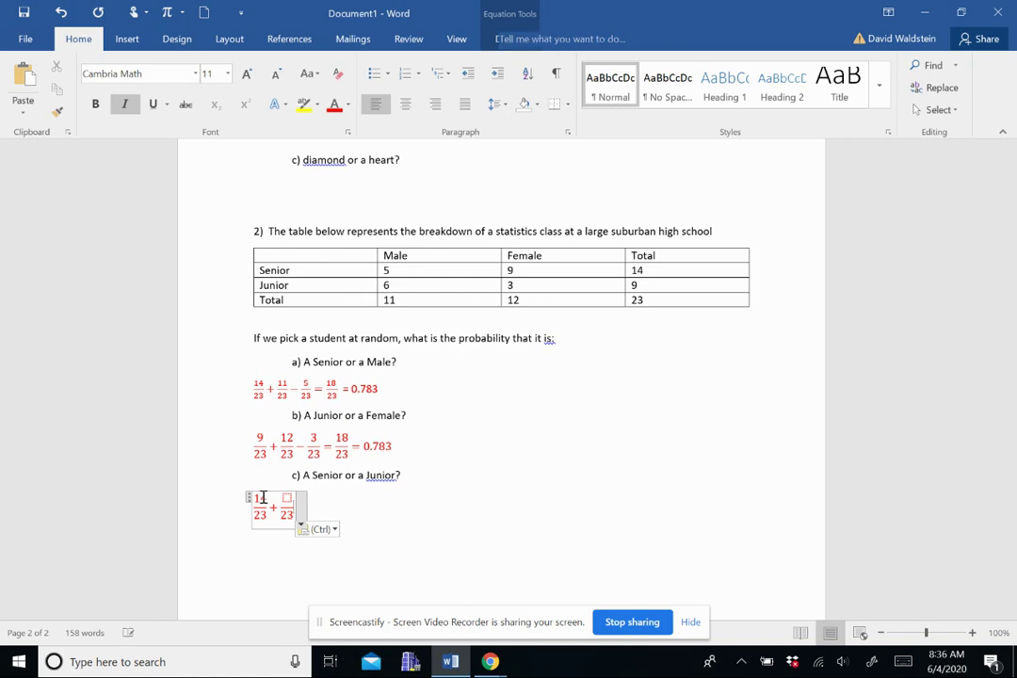
{"action": "key", "text": "Right"}
{"action": "key", "text": "Left"}
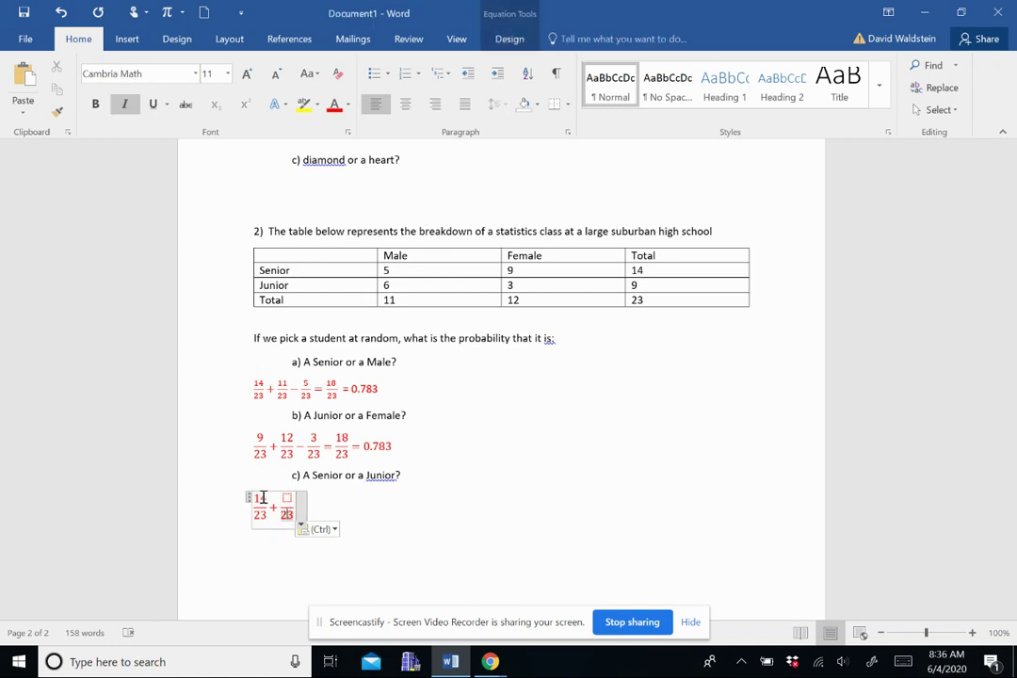
{"action": "key", "text": "Up"}
{"action": "type", "text": "9"}
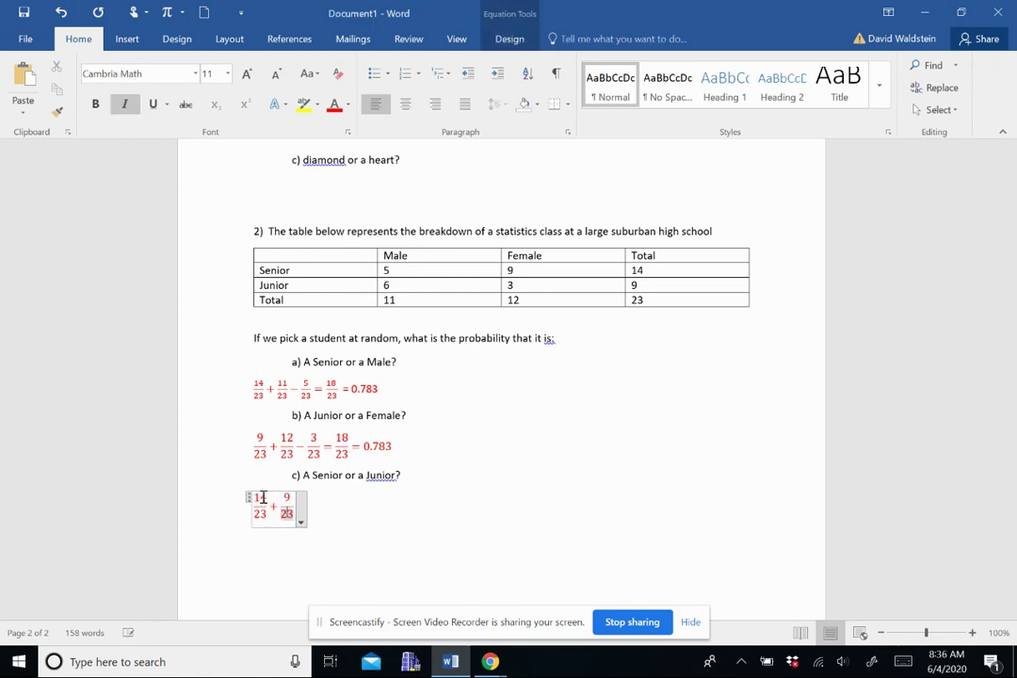
{"action": "key", "text": "Right"}
- Complete the equation with = 23/23 = 1 and leave the equation
{"action": "type", "text": "="}
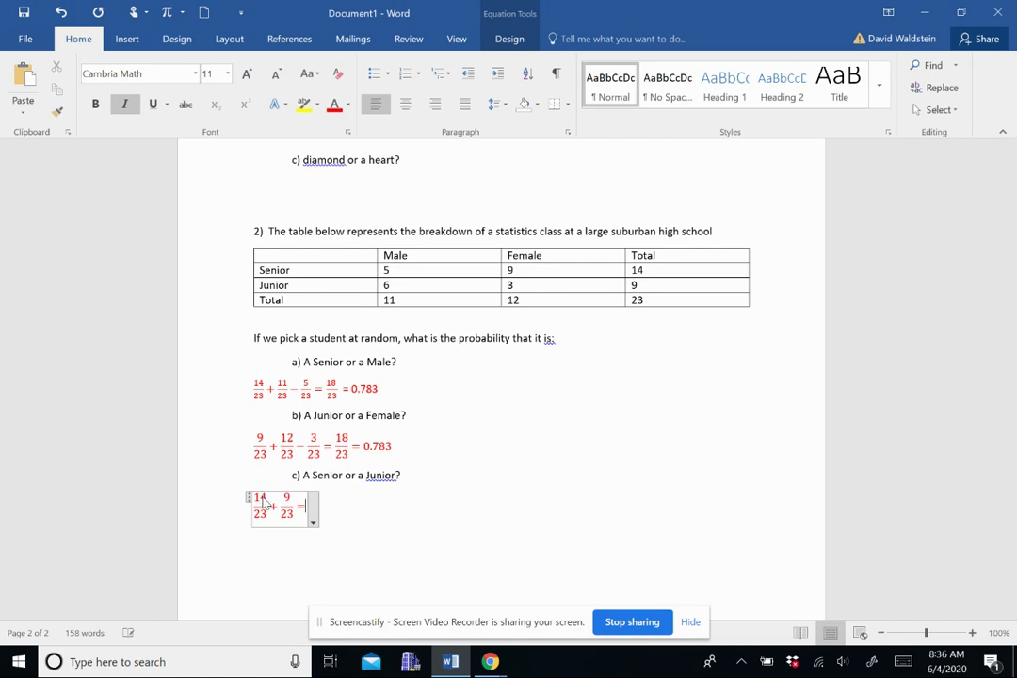
{"action": "key", "text": "ctrl+v"}
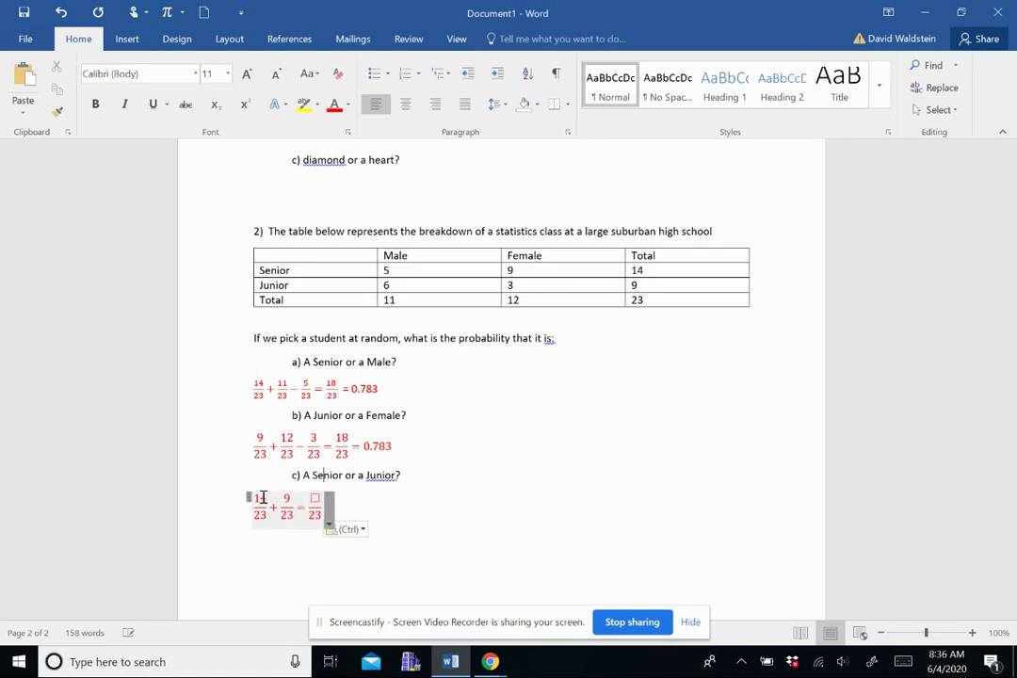
{"action": "type", "text": "23"}
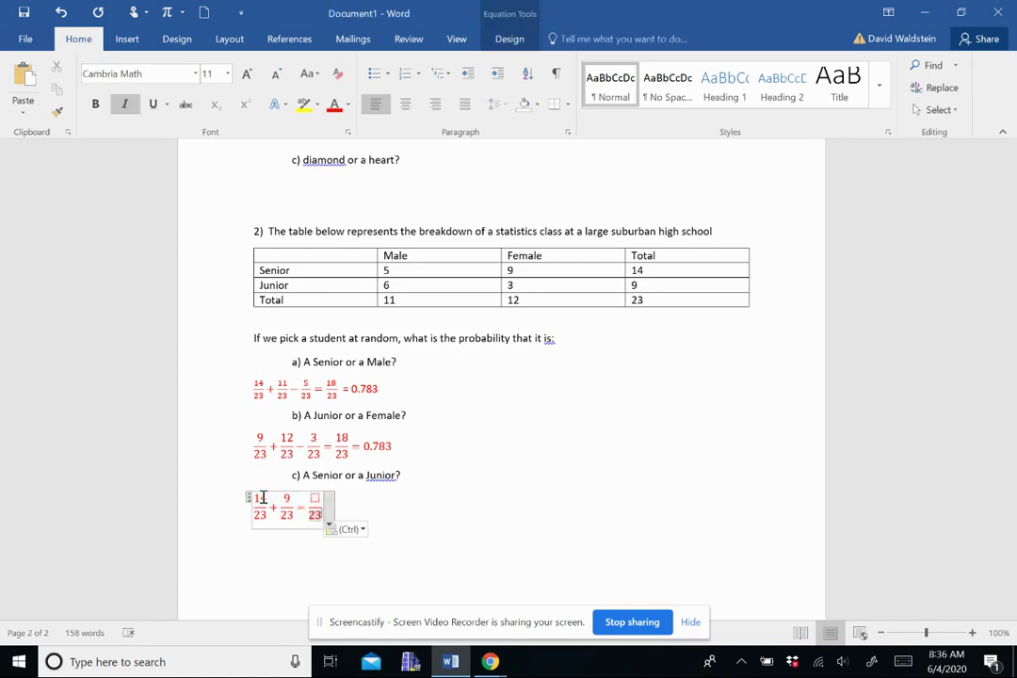
{"action": "left_click", "coordinate": [264, 497]}
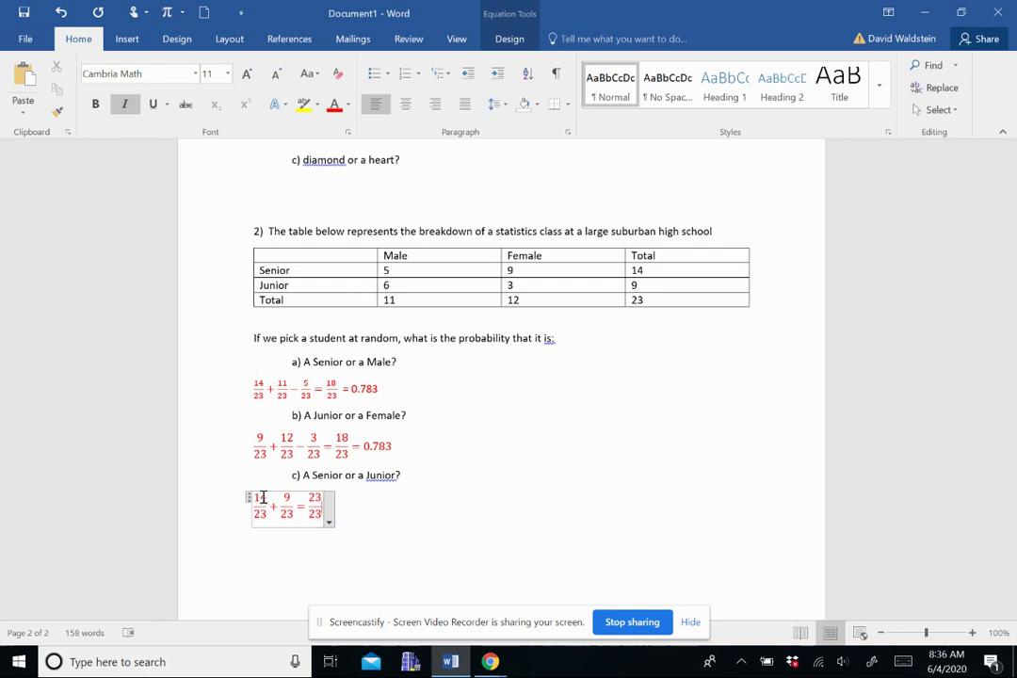
{"action": "key", "text": "End"}
{"action": "type", "text": "=1"}
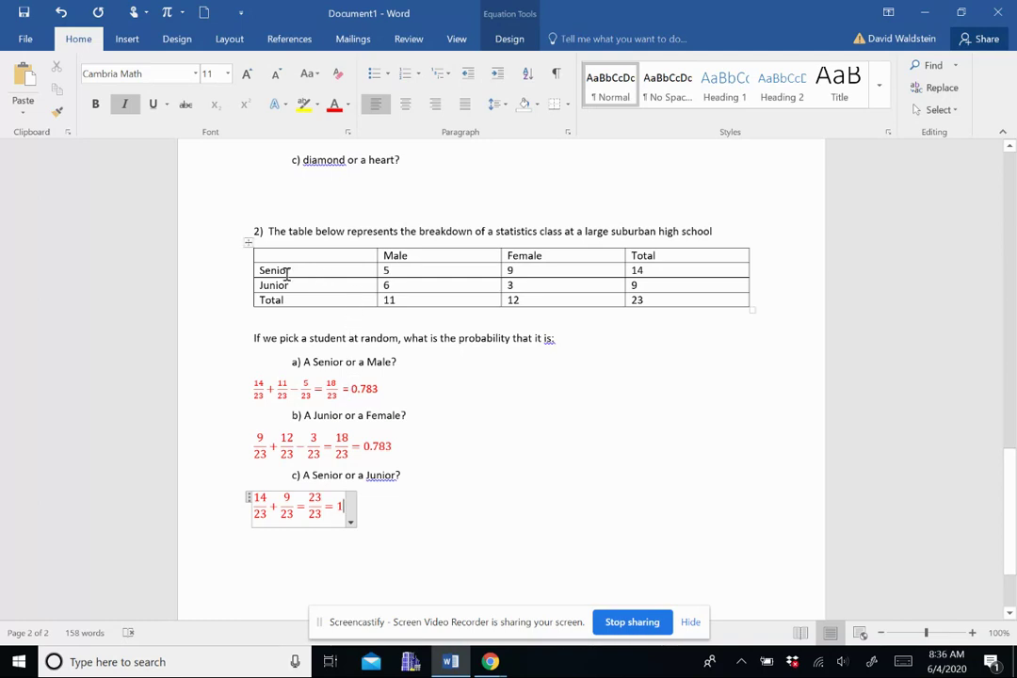
{"action": "left_click", "coordinate": [371, 510]}
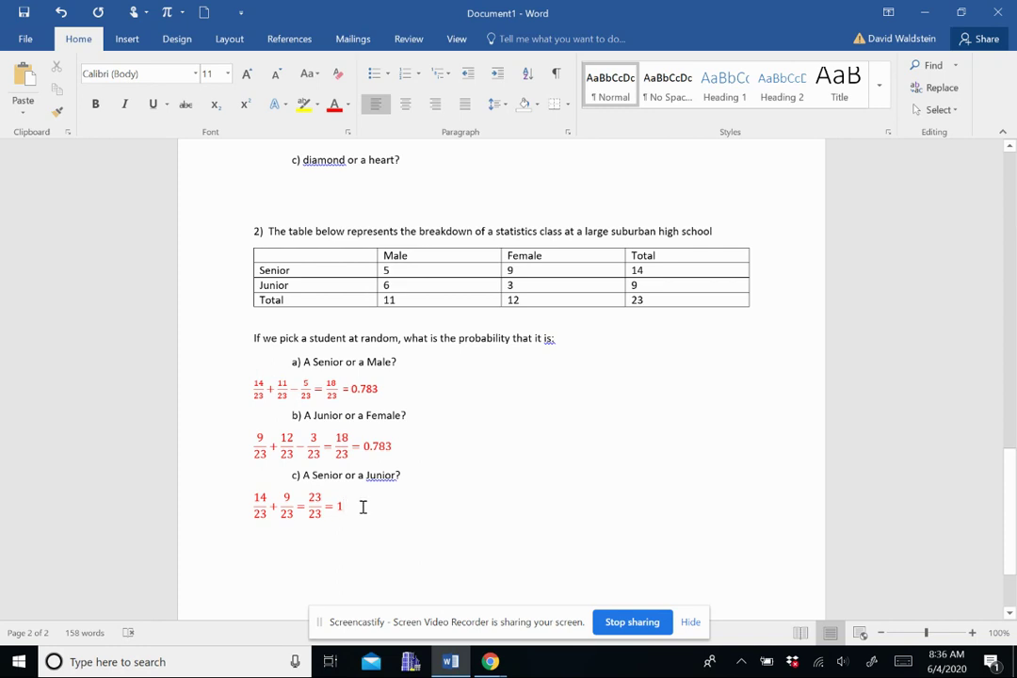
- Paste a blank fraction over 52 below question a), left-align it, and enter numerator 4
{"action": "scroll", "coordinate": [370, 494], "scroll_direction": "up", "scroll_amount": 7}
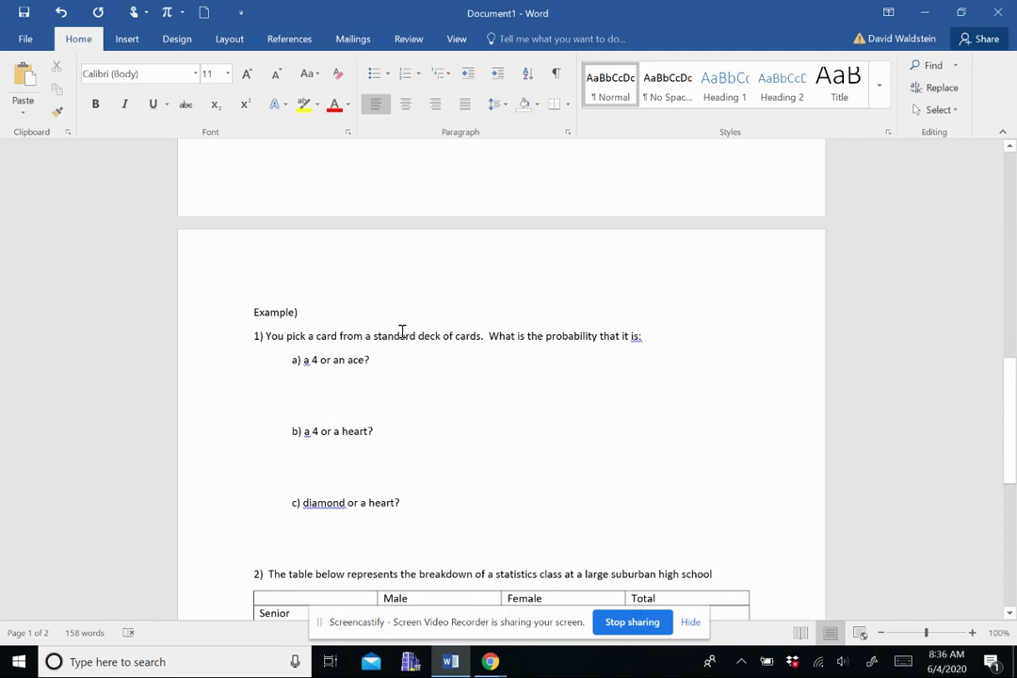
{"action": "left_click", "coordinate": [282, 383]}
{"action": "key", "text": "ctrl+v"}
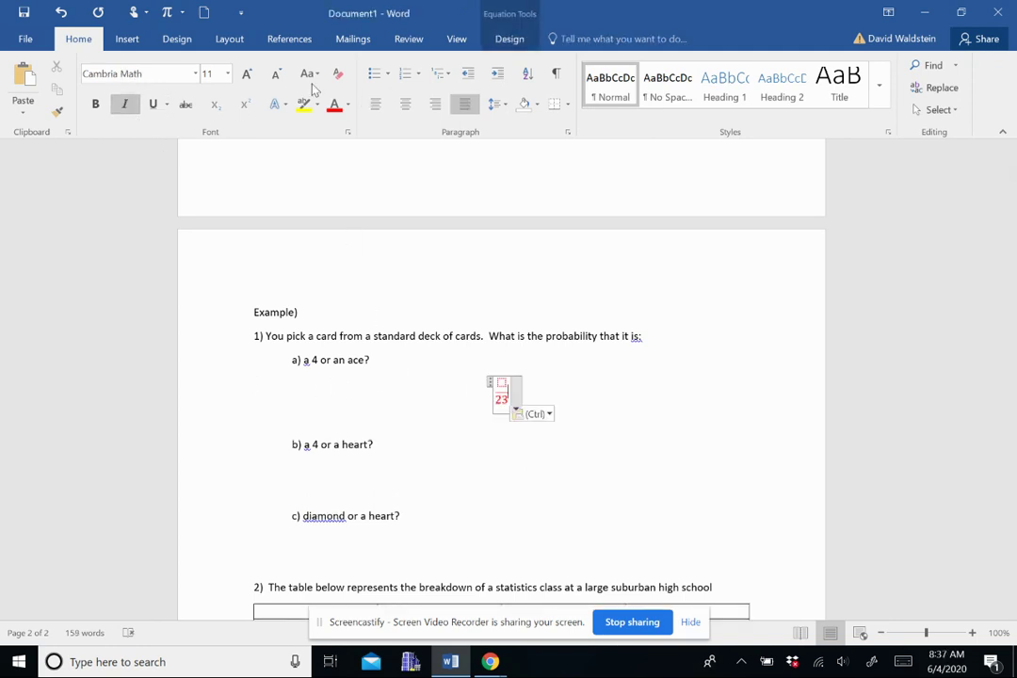
{"action": "key", "text": "ctrl+l"}
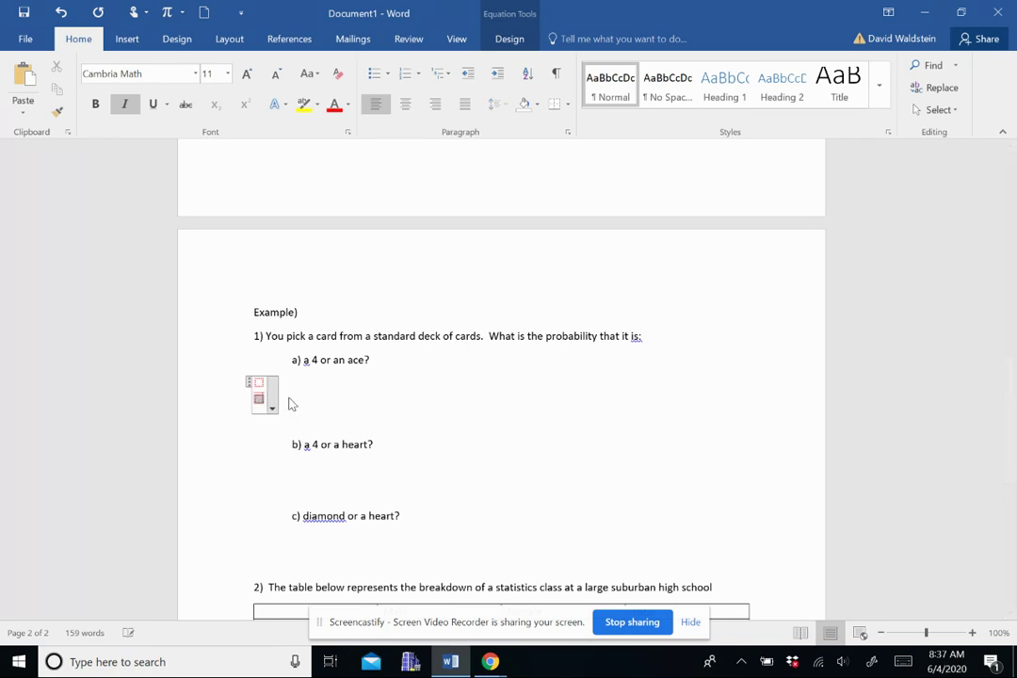
{"action": "type", "text": "2"}
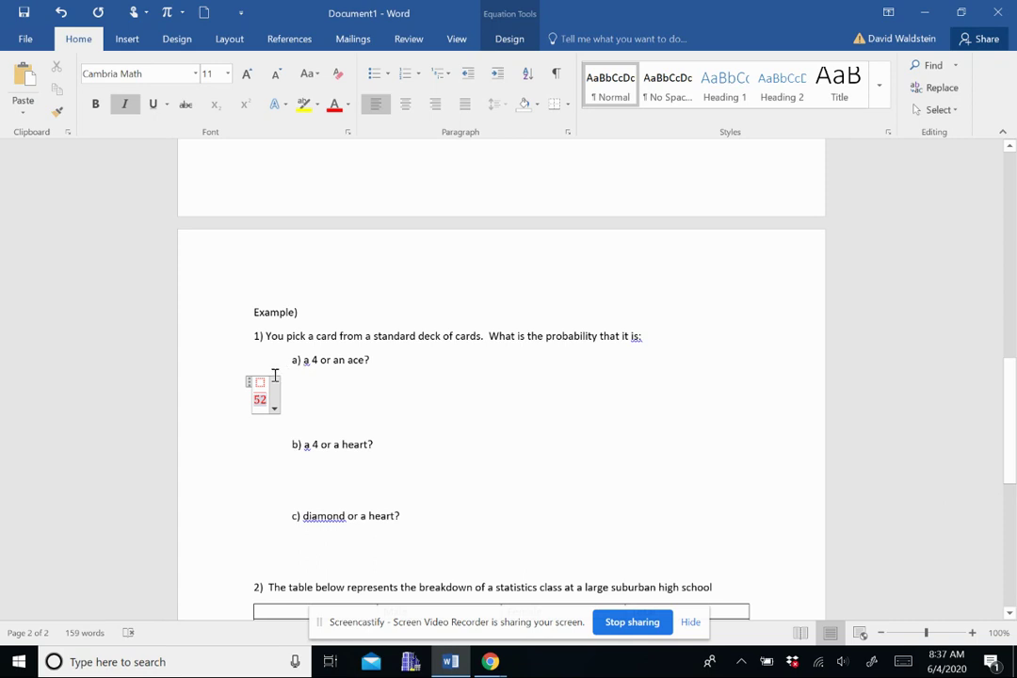
{"action": "left_click", "coordinate": [264, 380]}
{"action": "type", "text": "4"}
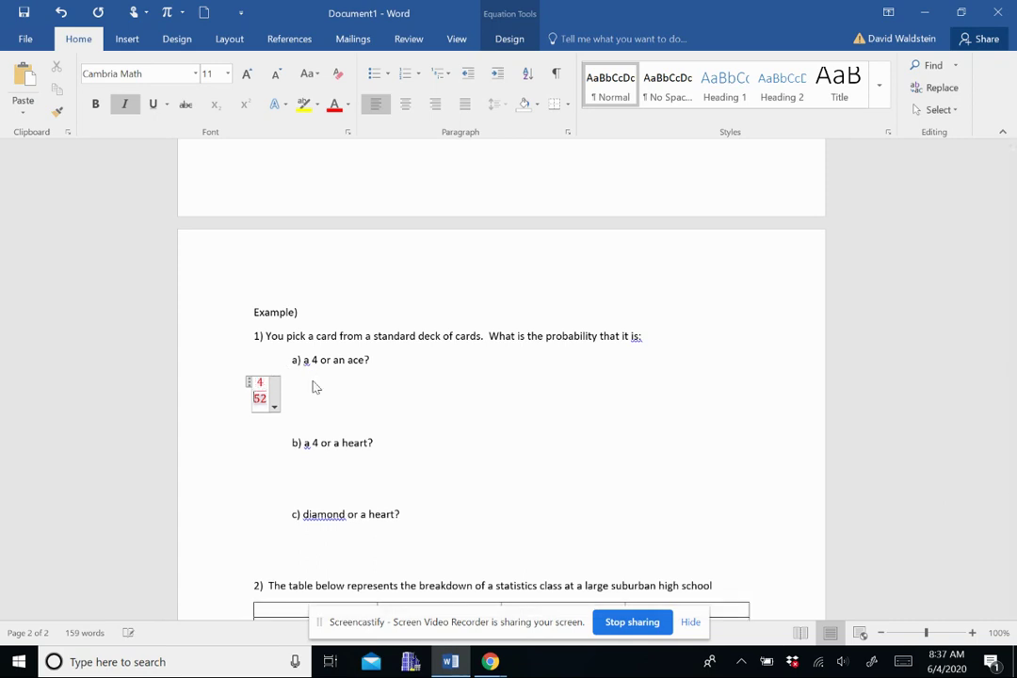
- Add + 4/52 as the second fraction after 4/52
{"action": "key", "text": "ctrl+v"}
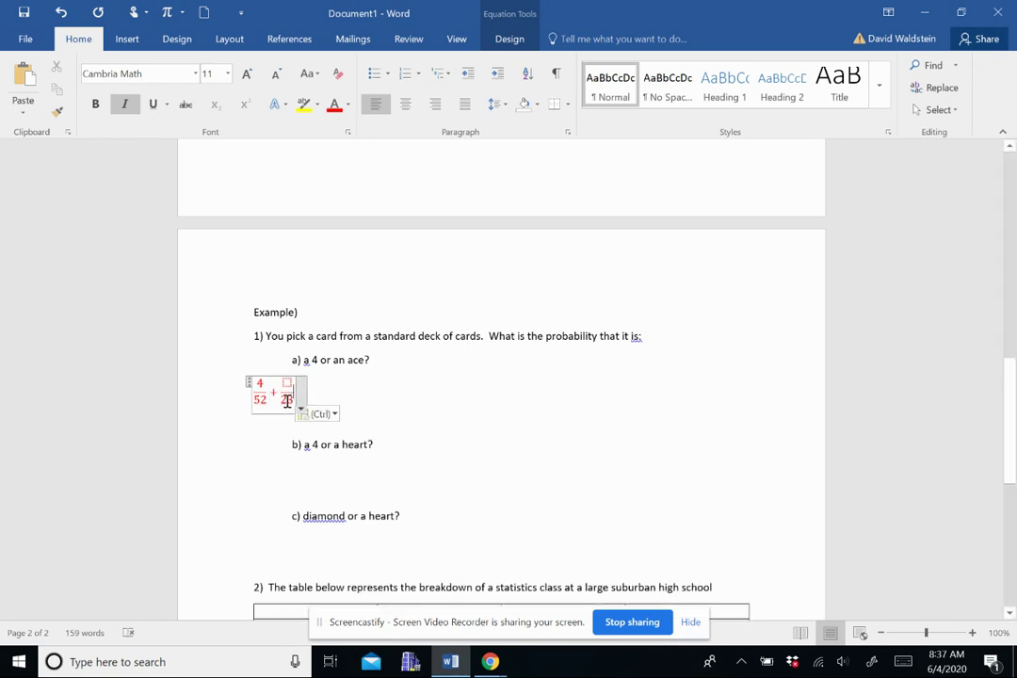
{"action": "key", "text": "BackSpace"}
{"action": "key", "text": "BackSpace"}
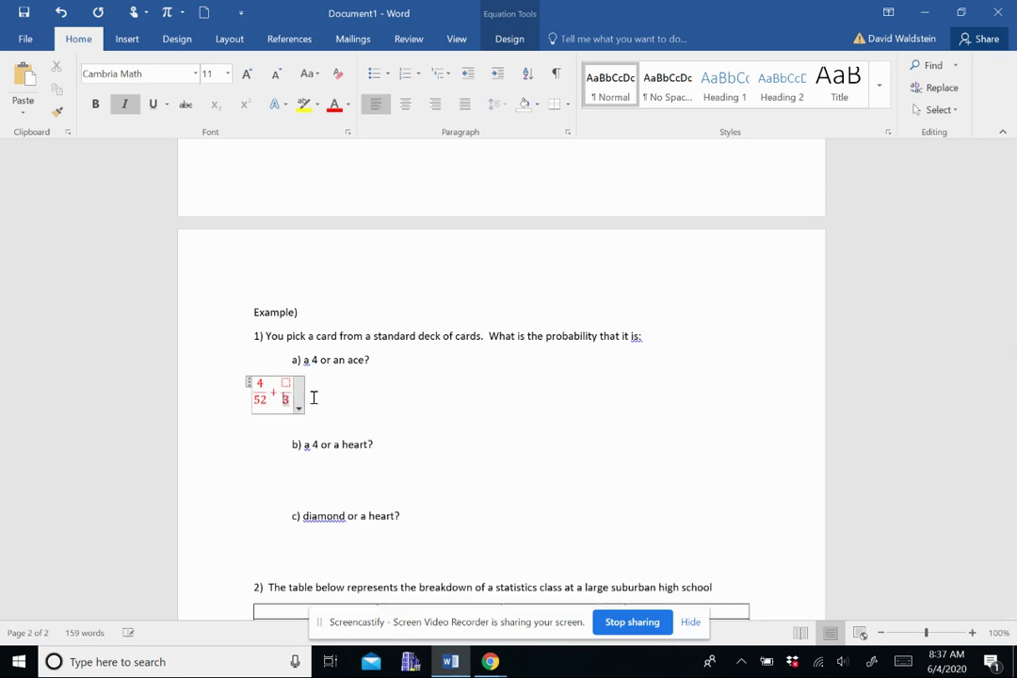
{"action": "type", "text": "52"}
{"action": "left_click_drag", "start_coordinate": [285, 382], "coordinate": [291, 403]}
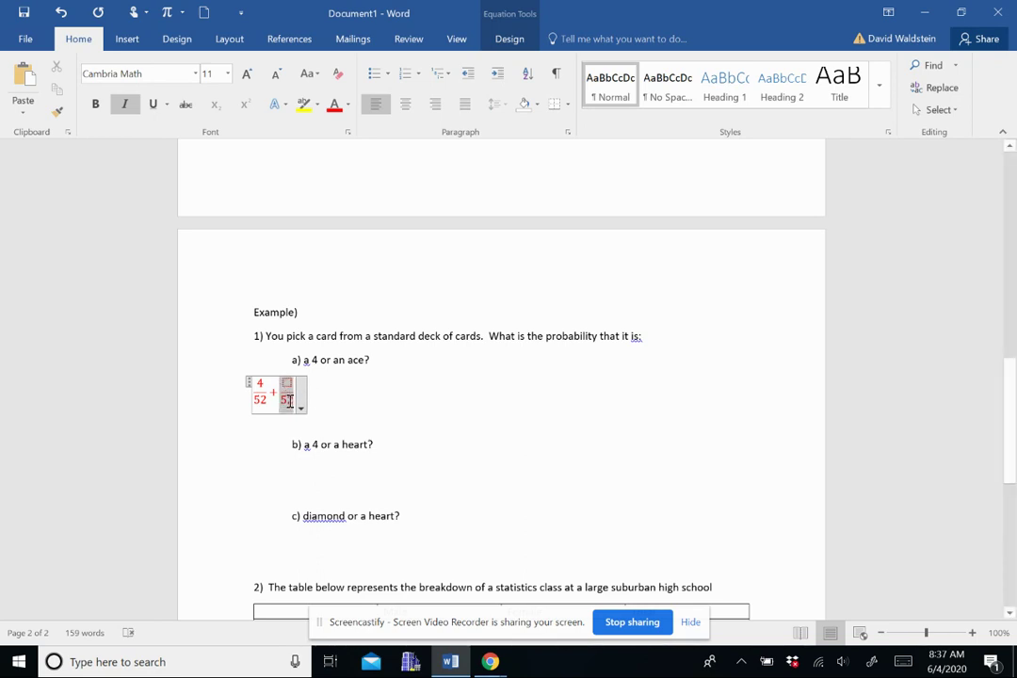
{"action": "left_click", "coordinate": [287, 383]}
{"action": "type", "text": "4"}
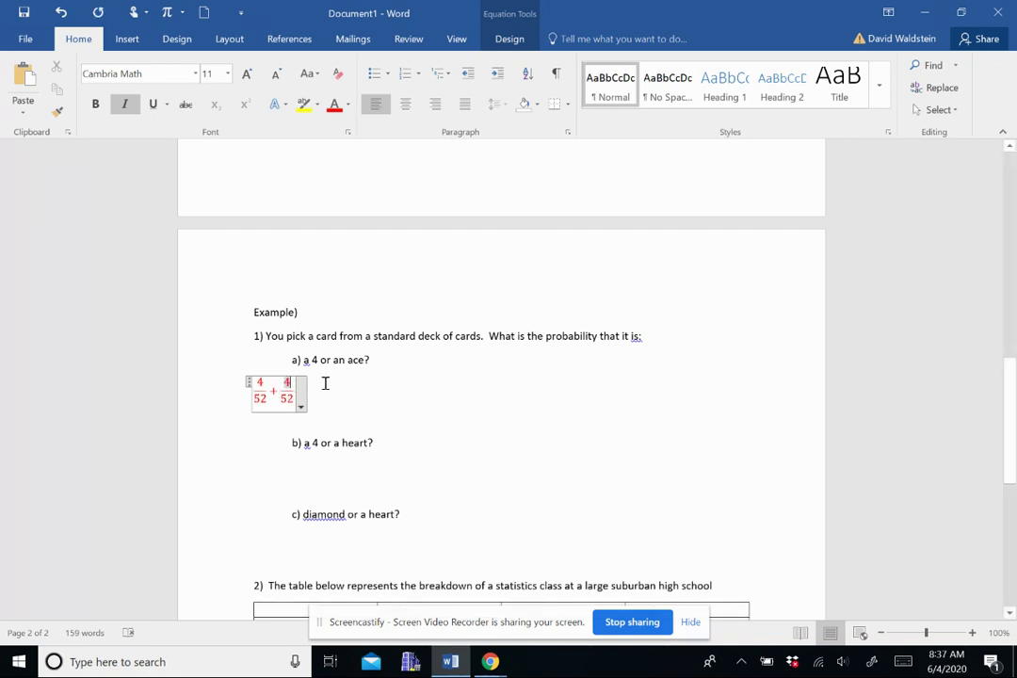
{"action": "left_click", "coordinate": [300, 403]}
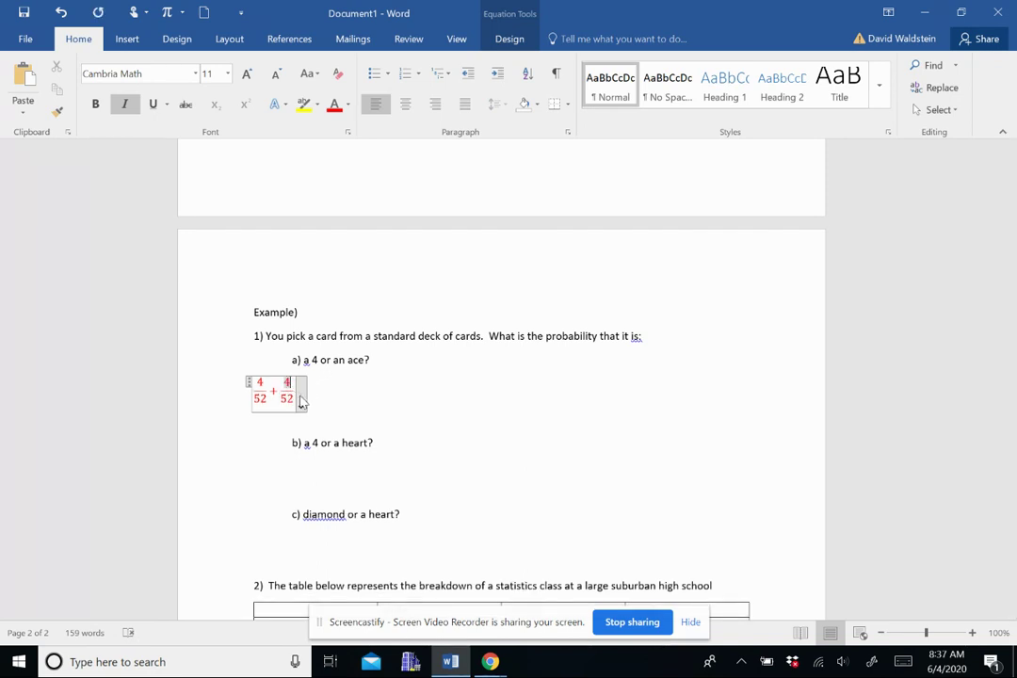
{"action": "left_click", "coordinate": [300, 404]}
- Finish with = 8/52 = 0.154, then paste a blank fraction over 52 under question b)
{"action": "type", "text": "="}
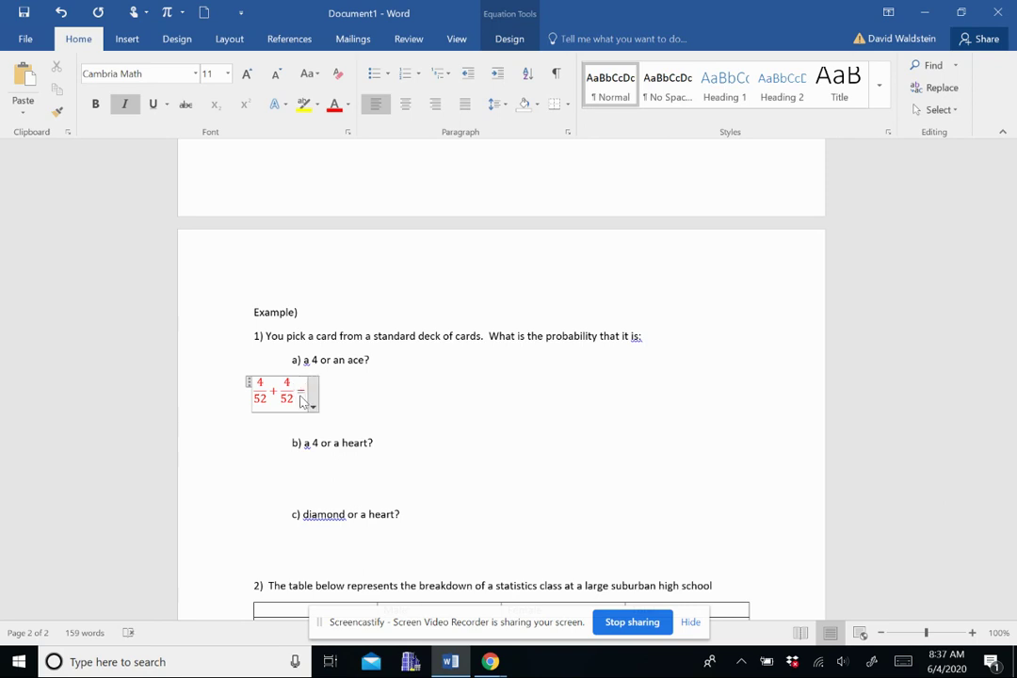
{"action": "key", "text": "ctrl+v"}
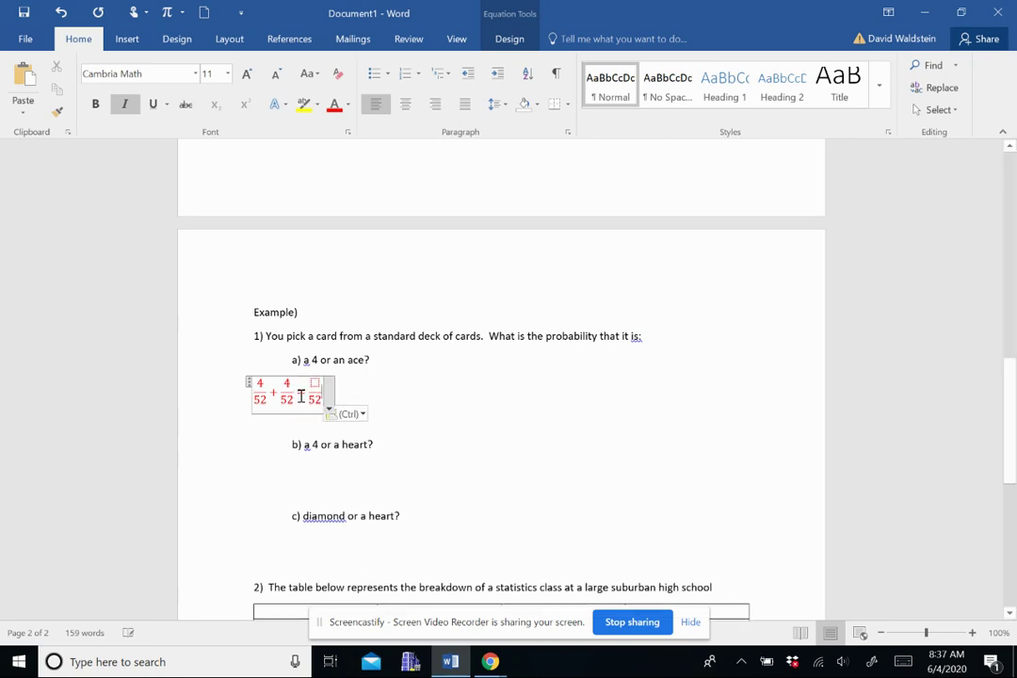
{"action": "key", "text": "Up"}
{"action": "type", "text": "8"}
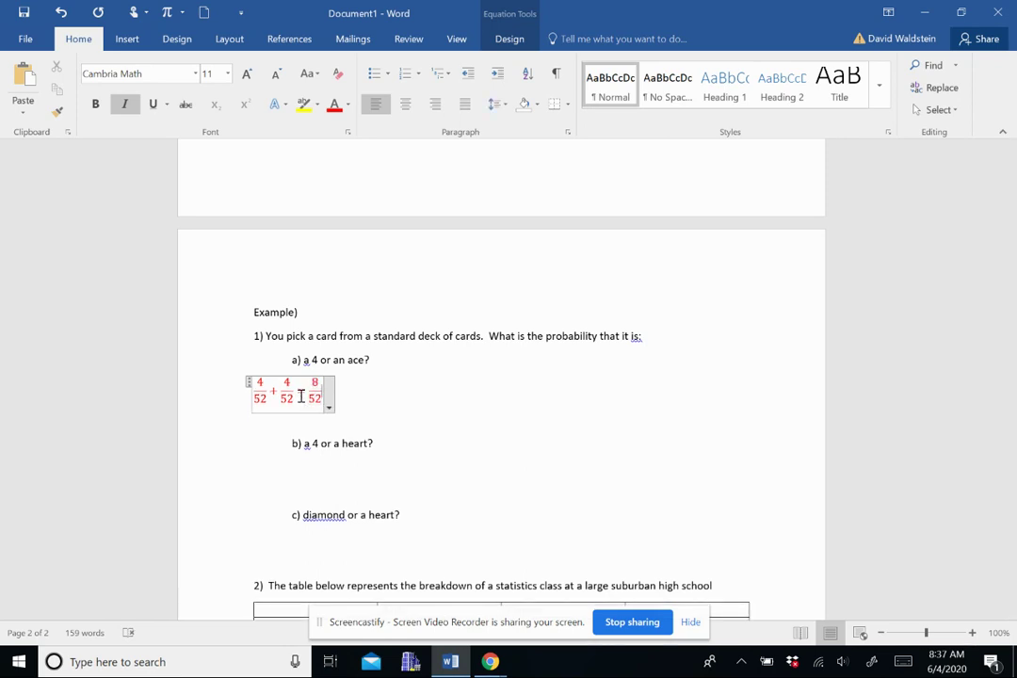
{"action": "key", "text": "End"}
{"action": "type", "text": "="}
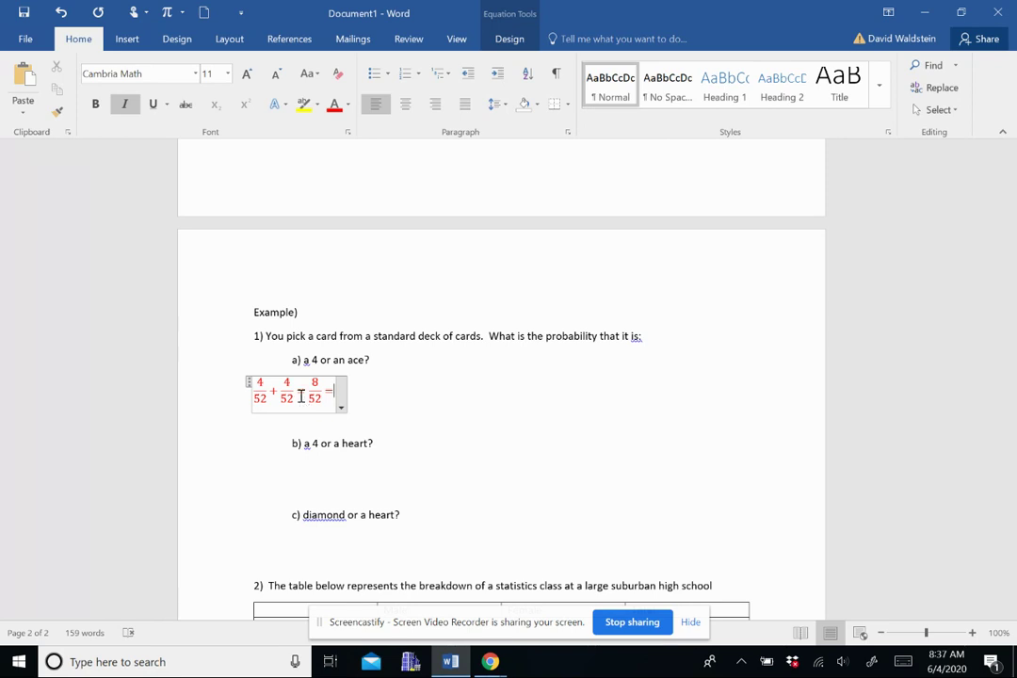
{"action": "type", "text": "0.15"}
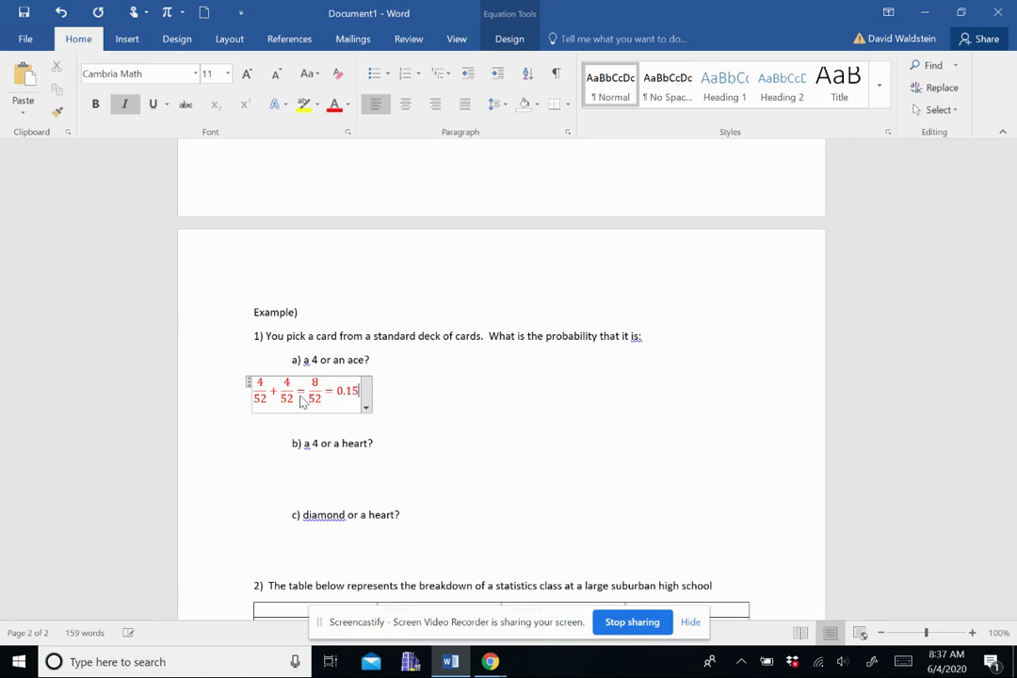
{"action": "type", "text": "4"}
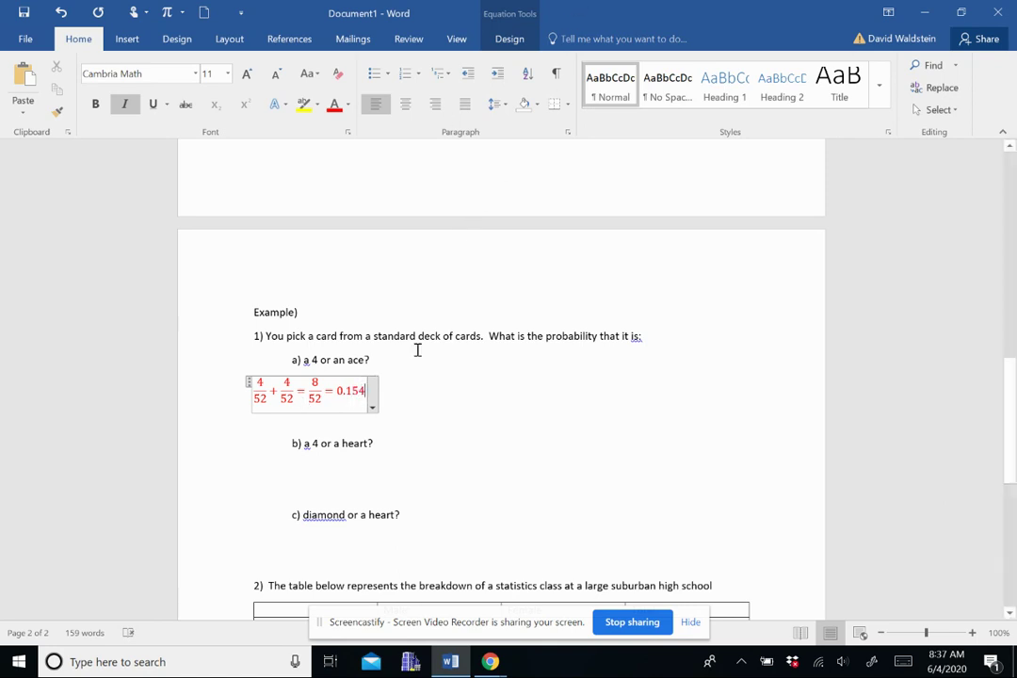
{"action": "left_click", "coordinate": [253, 475]}
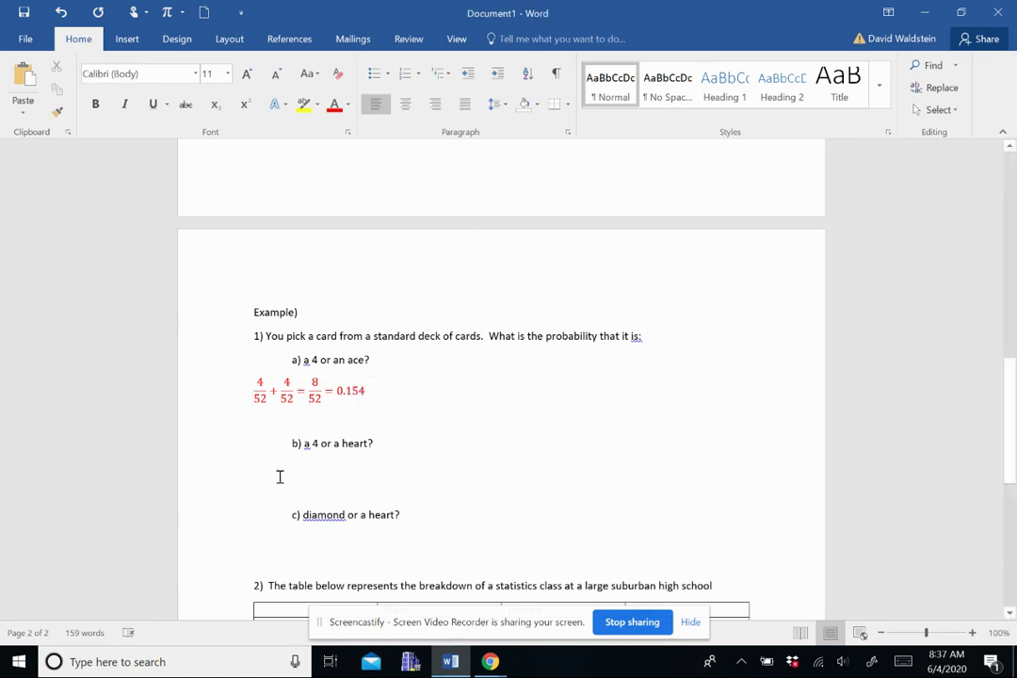
{"action": "key", "text": "ctrl+v"}
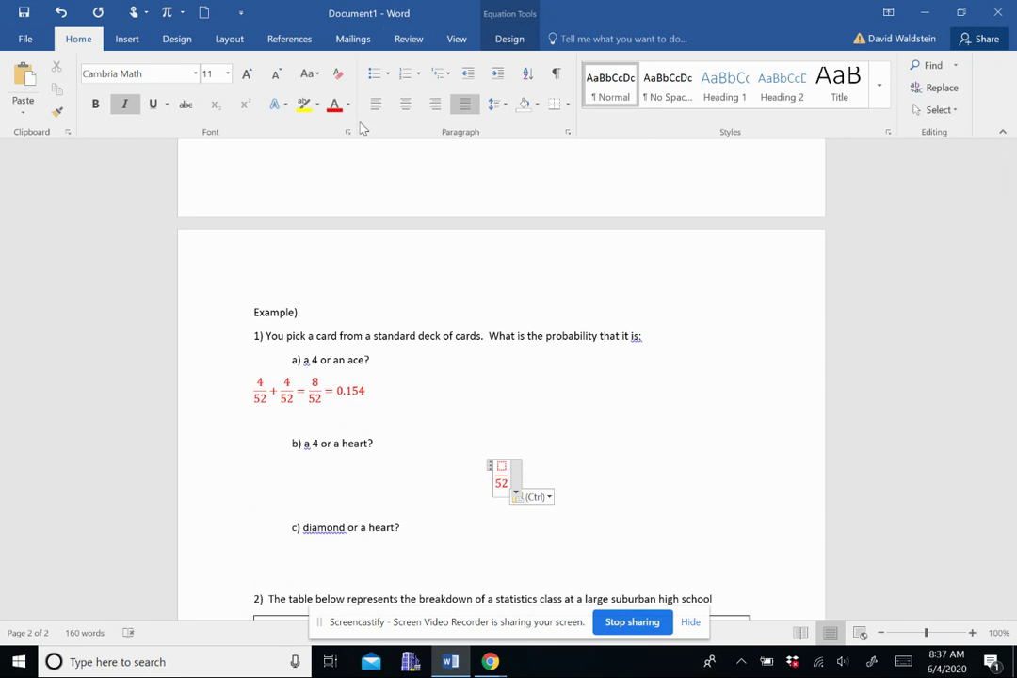
- Left-align the fraction under b) and build 4/52 + 13/52 − in it
{"action": "left_click", "coordinate": [375, 104]}
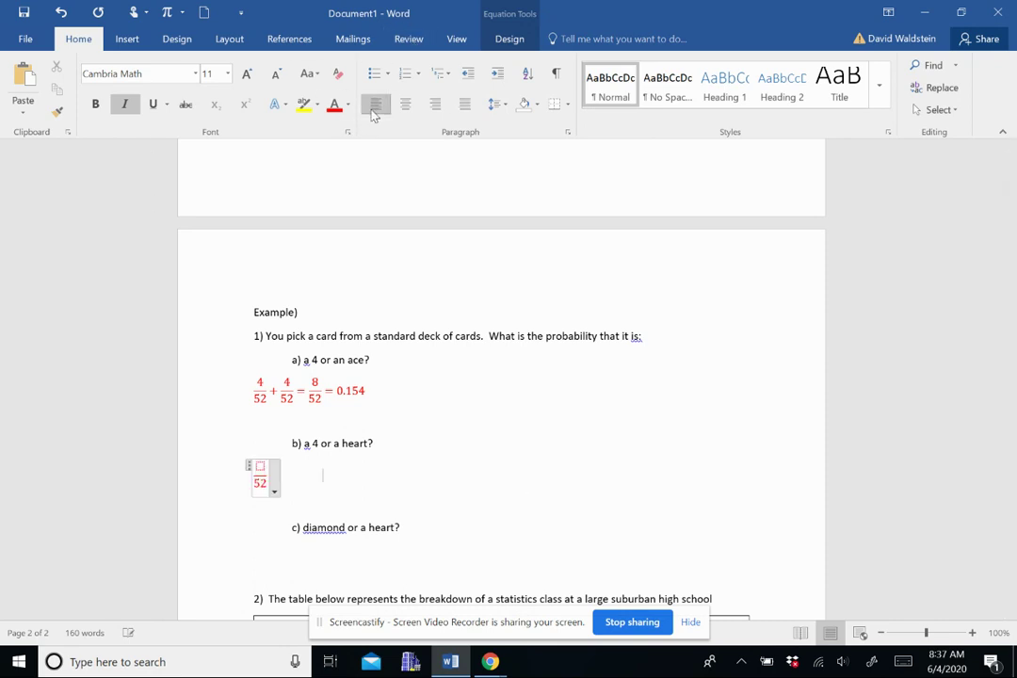
{"action": "left_click", "coordinate": [260, 465]}
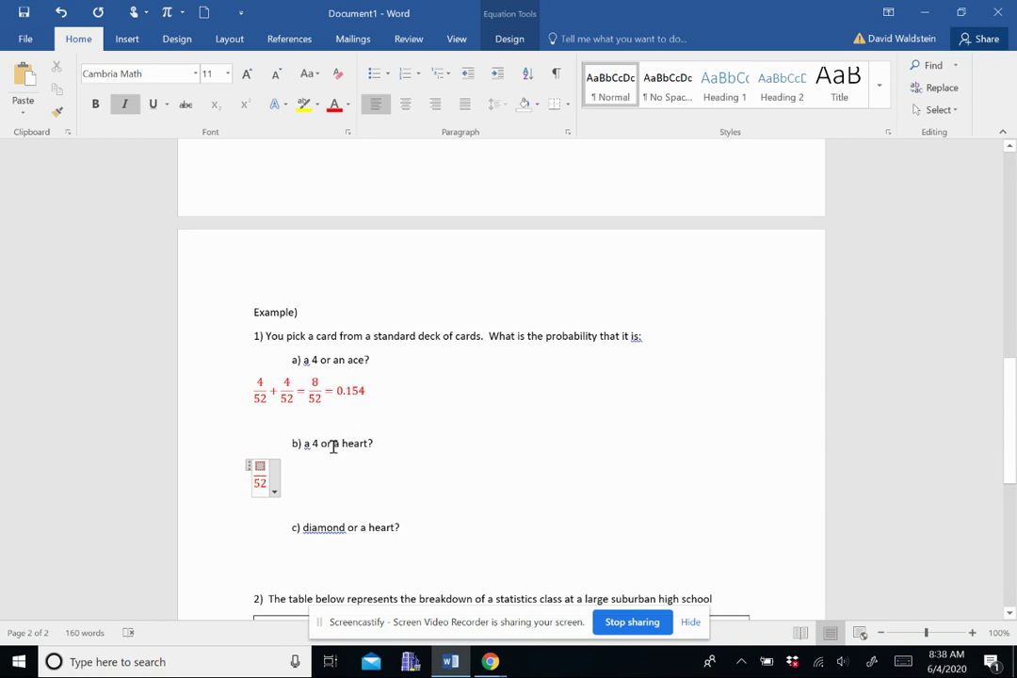
{"action": "type", "text": "4/52"}
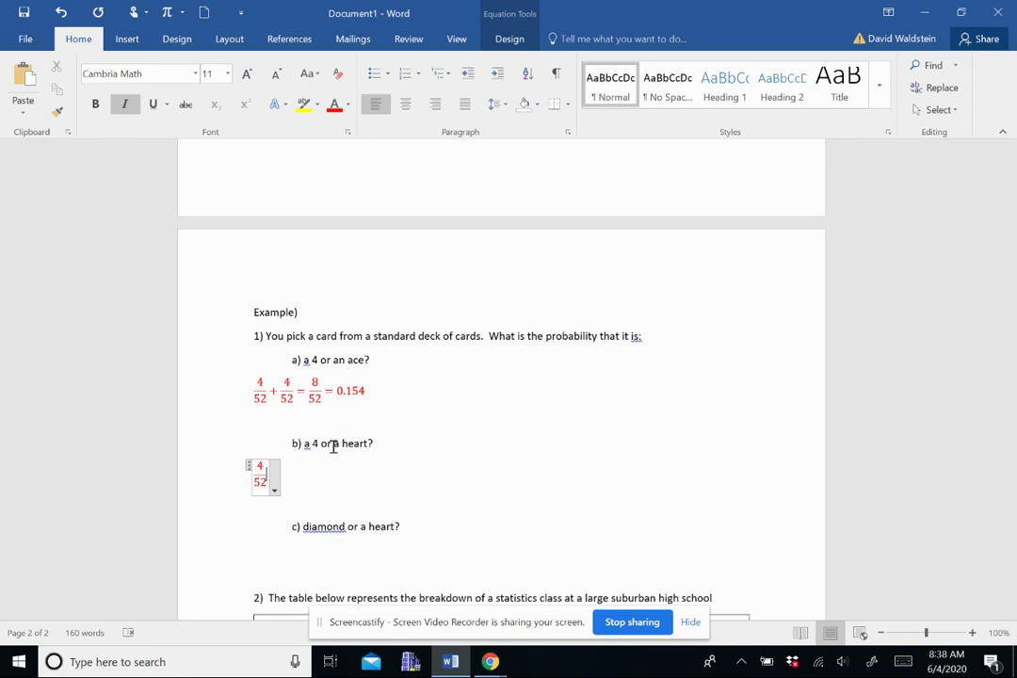
{"action": "type", "text": "+"}
{"action": "key", "text": "ctrl+v"}
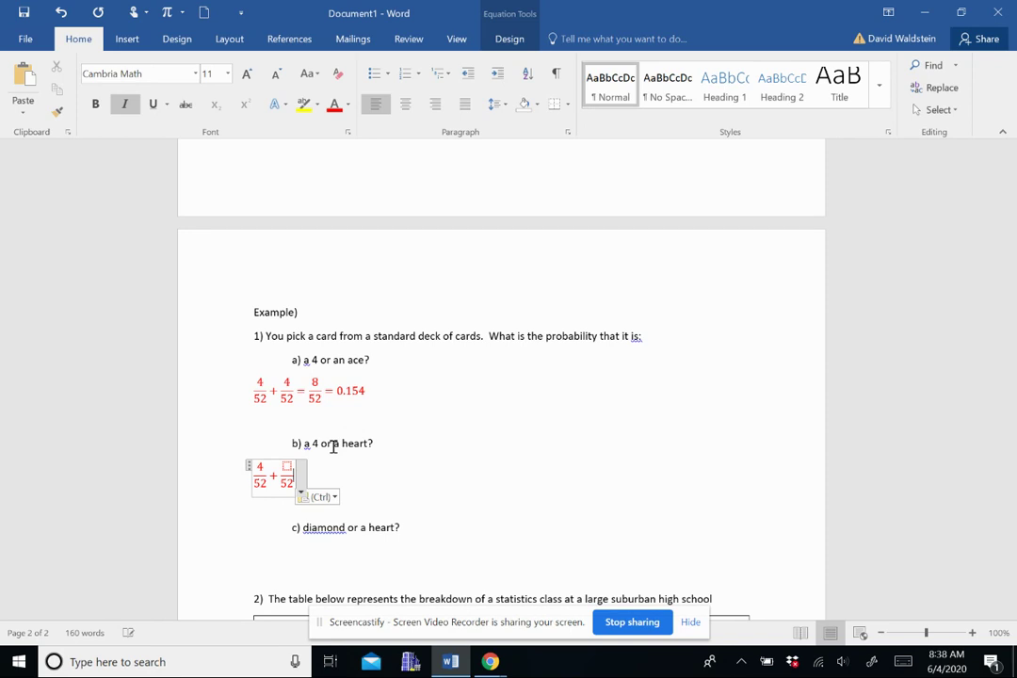
{"action": "type", "text": "13"}
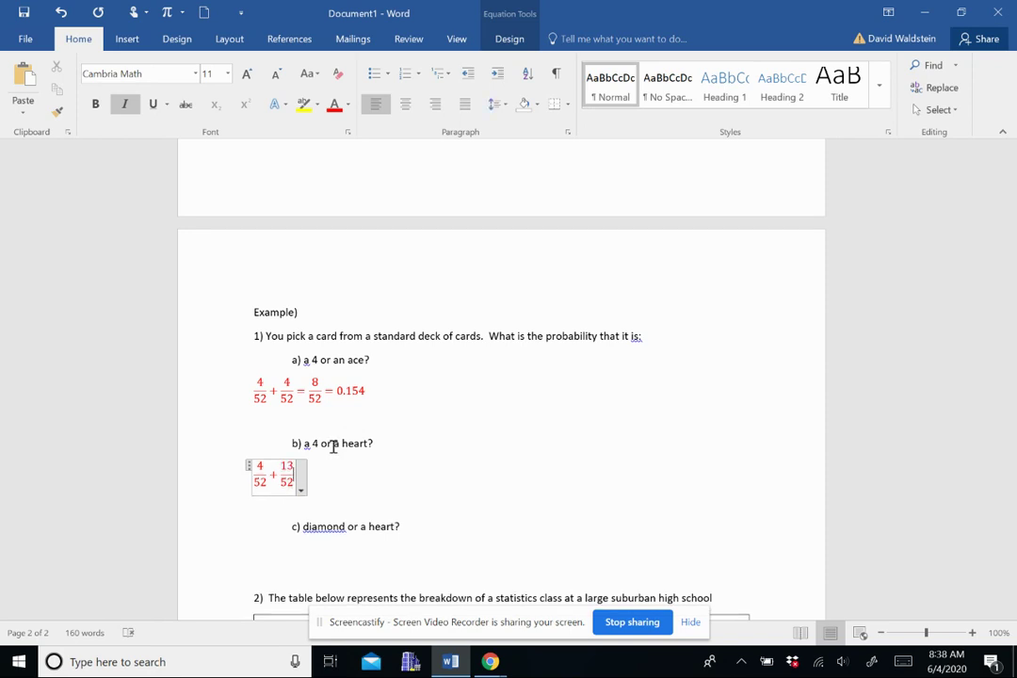
{"action": "key", "text": "Right"}
{"action": "type", "text": "-"}
- Add 1/52 = 16/52 = 0.308 to complete the answer to b)
{"action": "key", "text": "ctrl+v"}
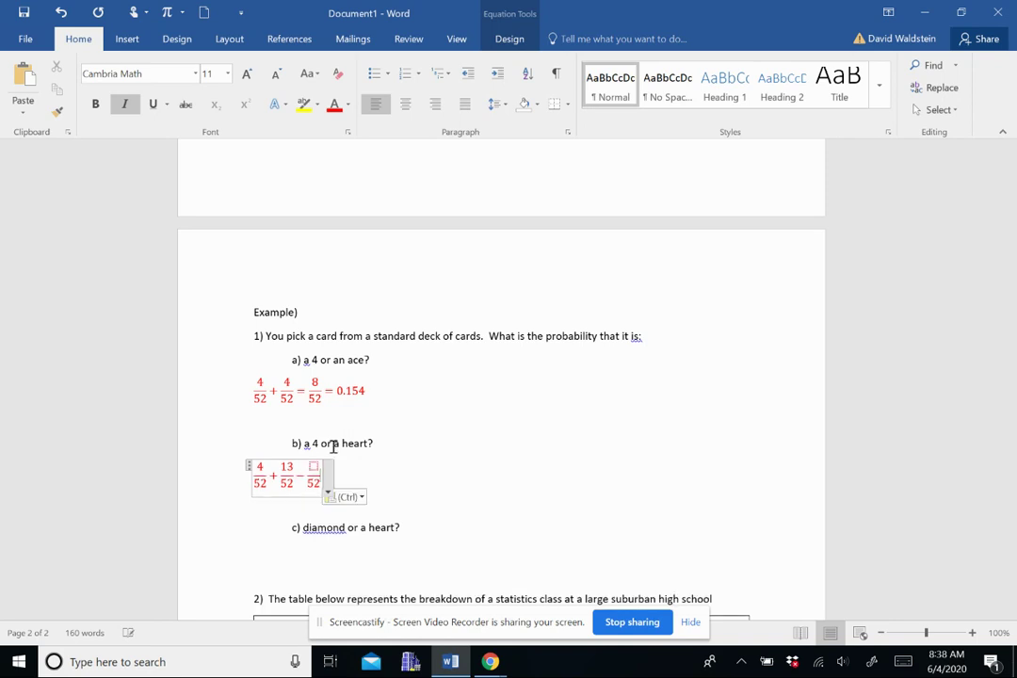
{"action": "key", "text": "Right"}
{"action": "key", "text": "Left"}
{"action": "key", "text": "Up"}
{"action": "type", "text": "1/52"}
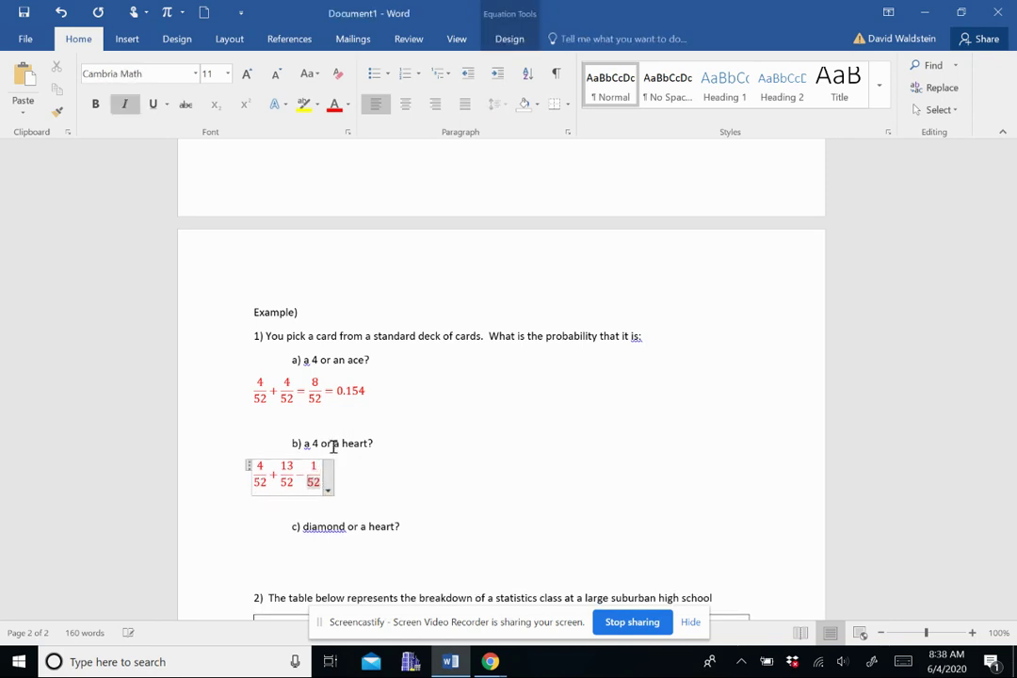
{"action": "type", "text": "="}
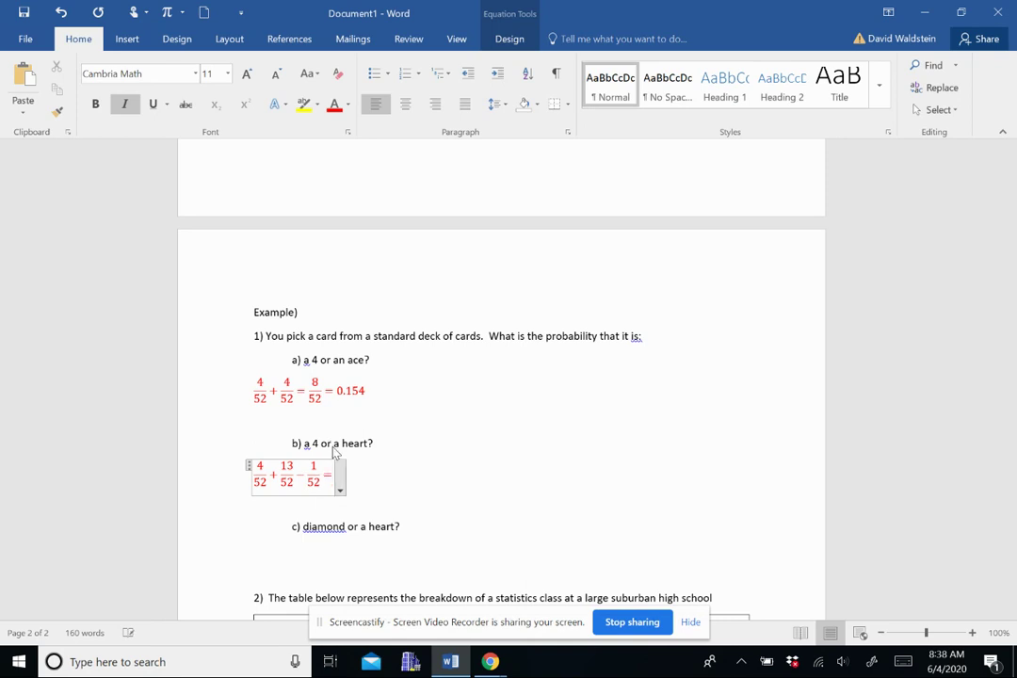
{"action": "key", "text": "ctrl+v"}
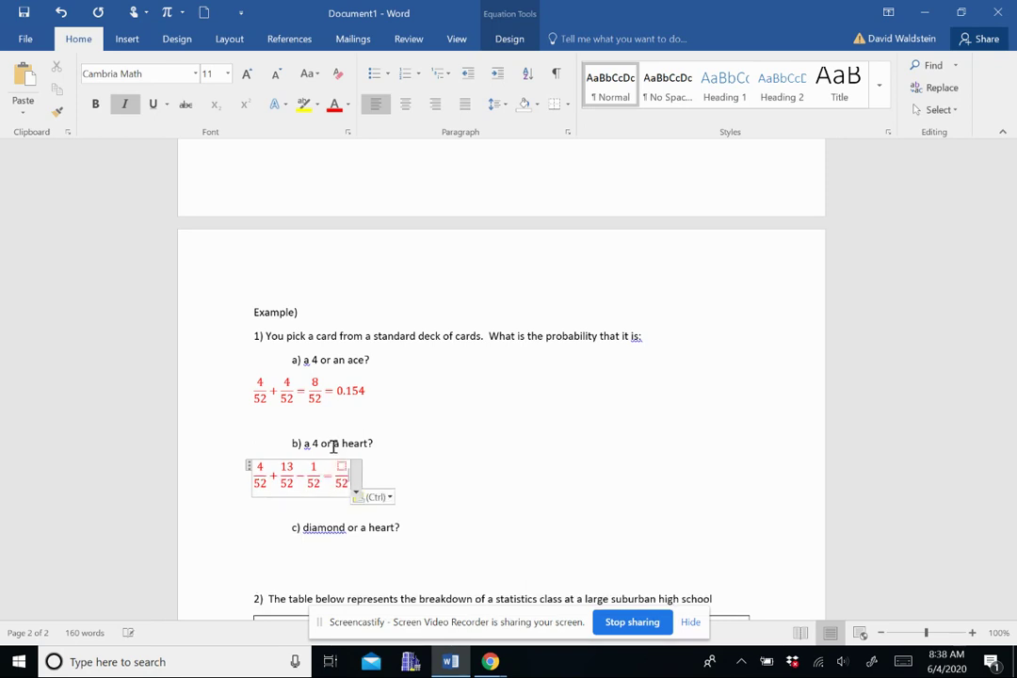
{"action": "type", "text": "16"}
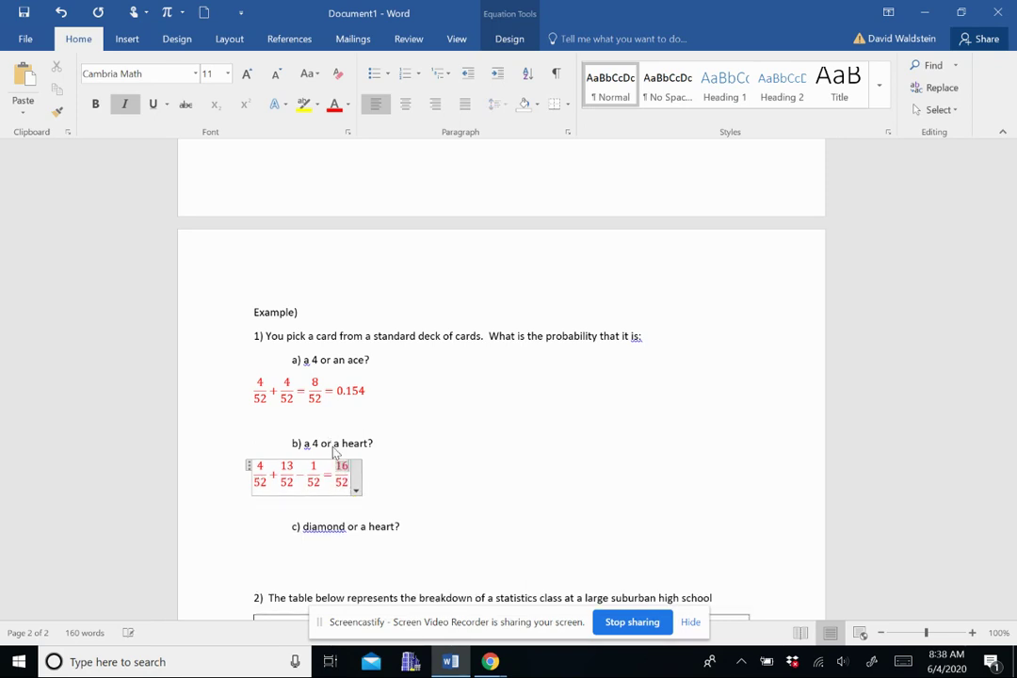
{"action": "key", "text": "Right"}
{"action": "key", "text": "Right"}
{"action": "type", "text": "=0."}
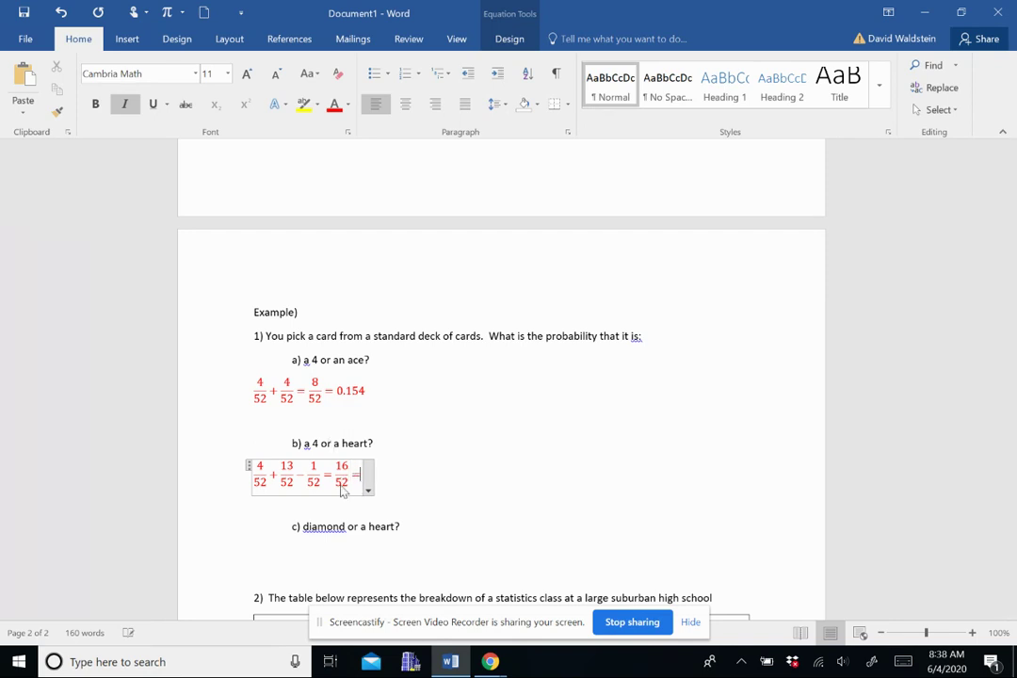
{"action": "type", "text": "308"}
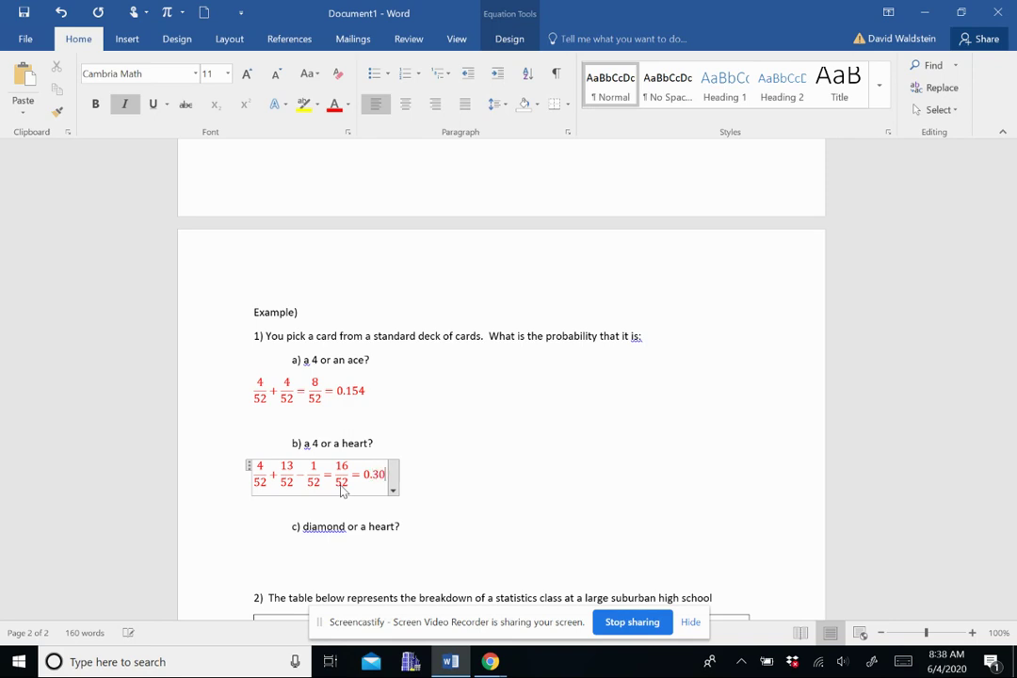
{"action": "left_click", "coordinate": [276, 553]}
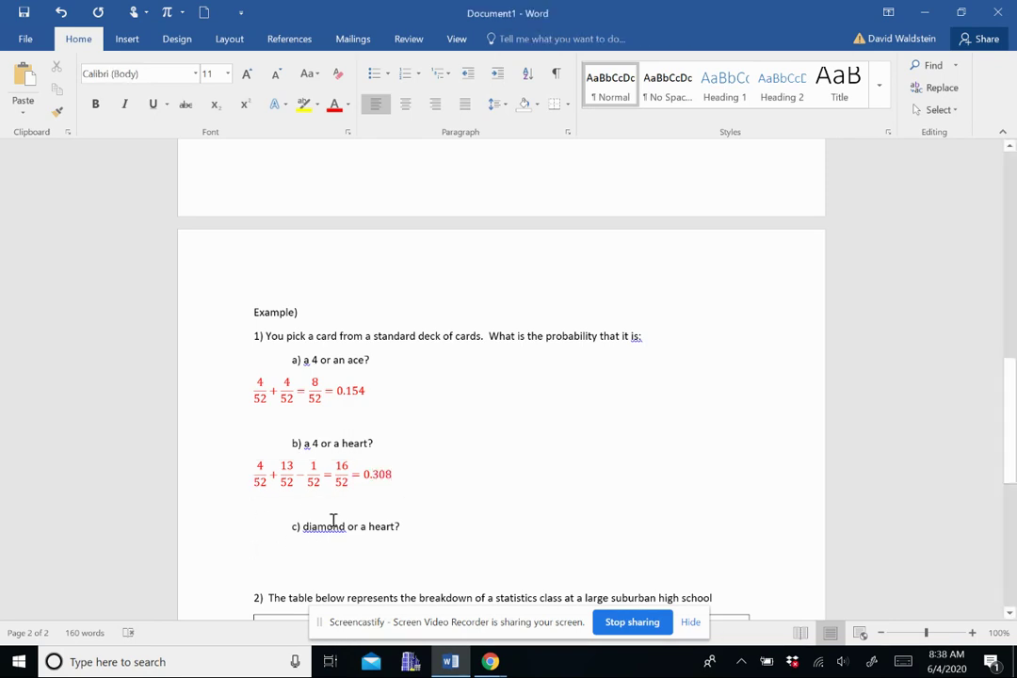
- Paste a left-aligned fraction under c) and enter 13/52 + 13/52
{"action": "key", "text": "ctrl+v"}
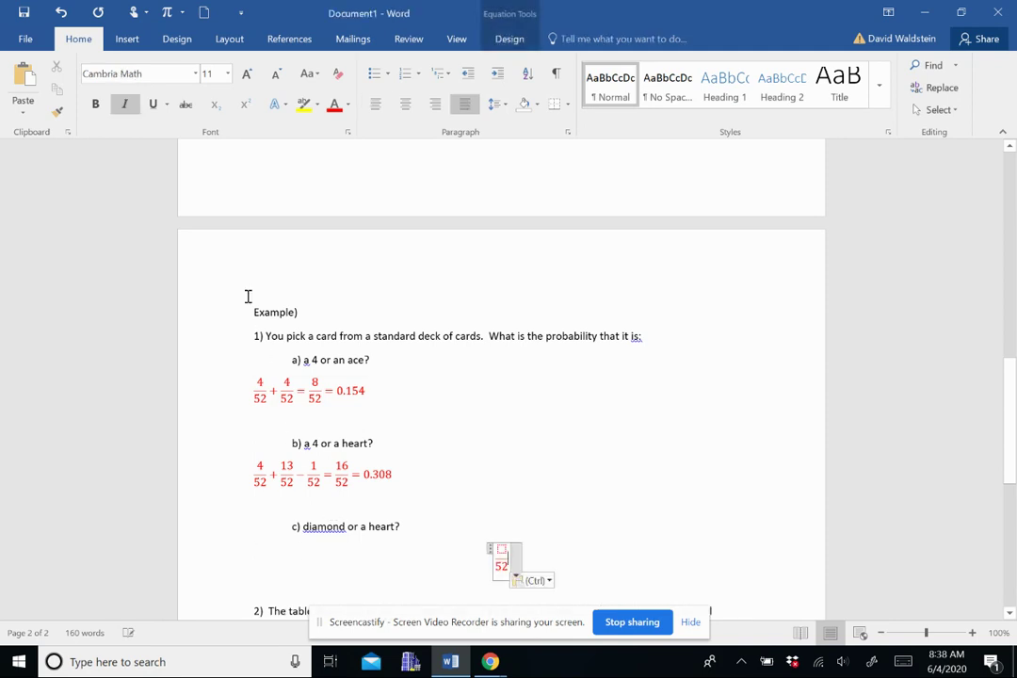
{"action": "left_click", "coordinate": [375, 106]}
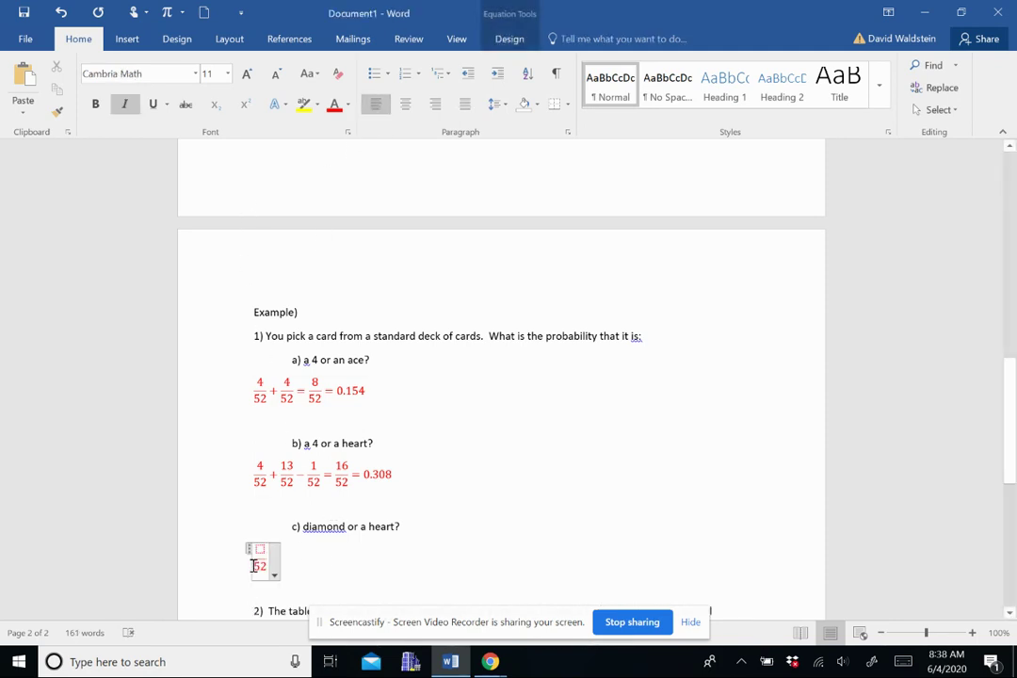
{"action": "type", "text": "3/52"}
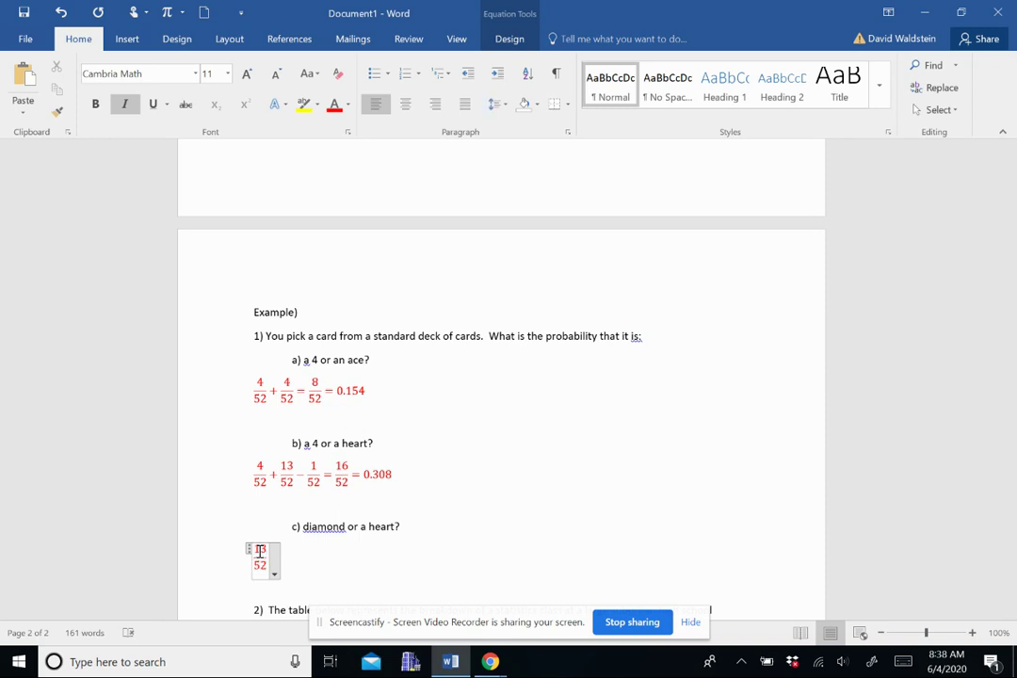
{"action": "type", "text": "+"}
{"action": "key", "text": "ctrl+v"}
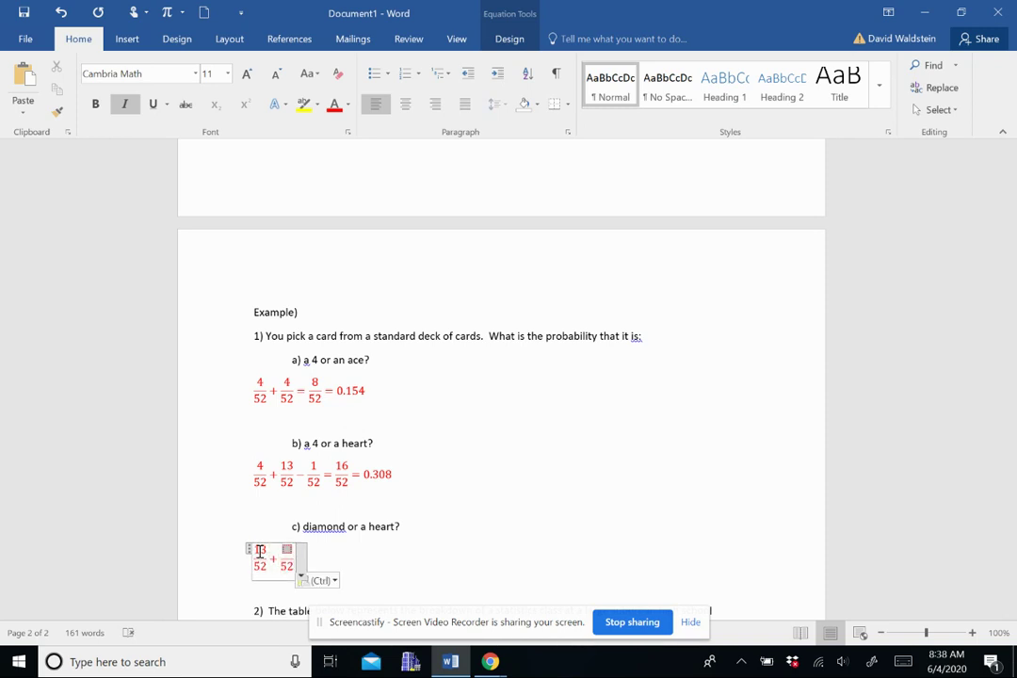
{"action": "type", "text": "13"}
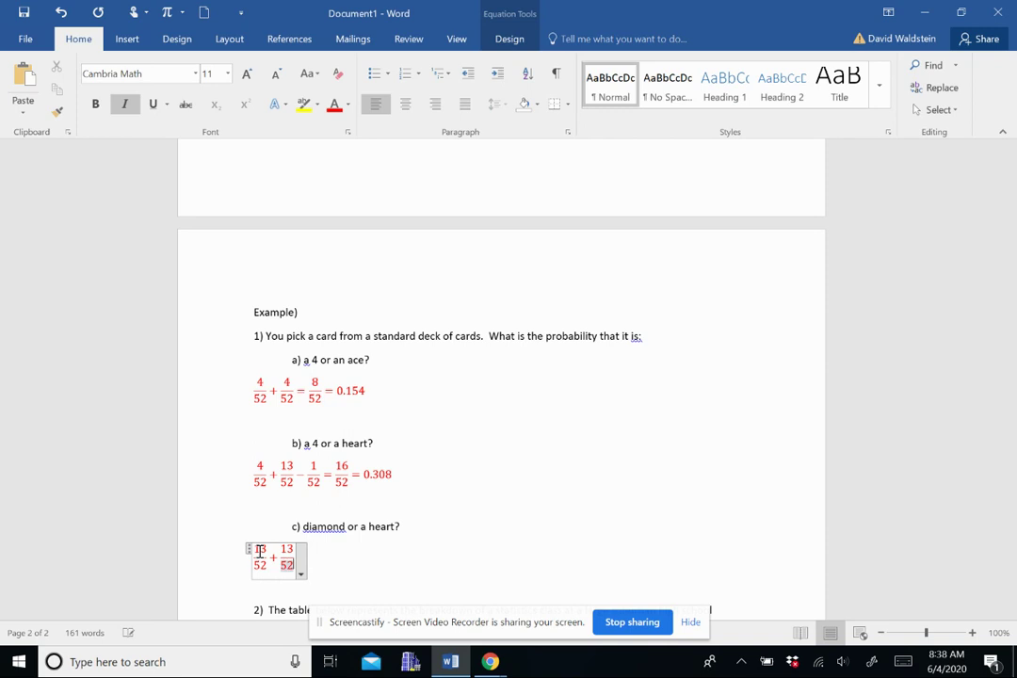
{"action": "key", "text": "Right"}
{"action": "key", "text": "Left"}
- Complete the equation with = 26/52 = 0.5
{"action": "type", "text": "="}
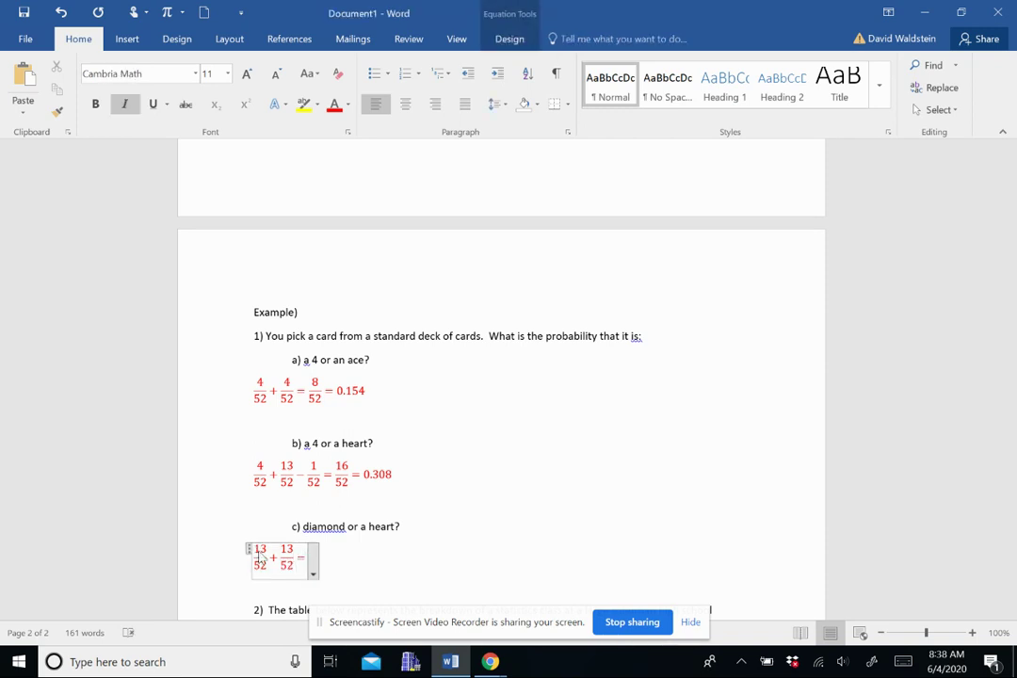
{"action": "key", "text": "ctrl+v"}
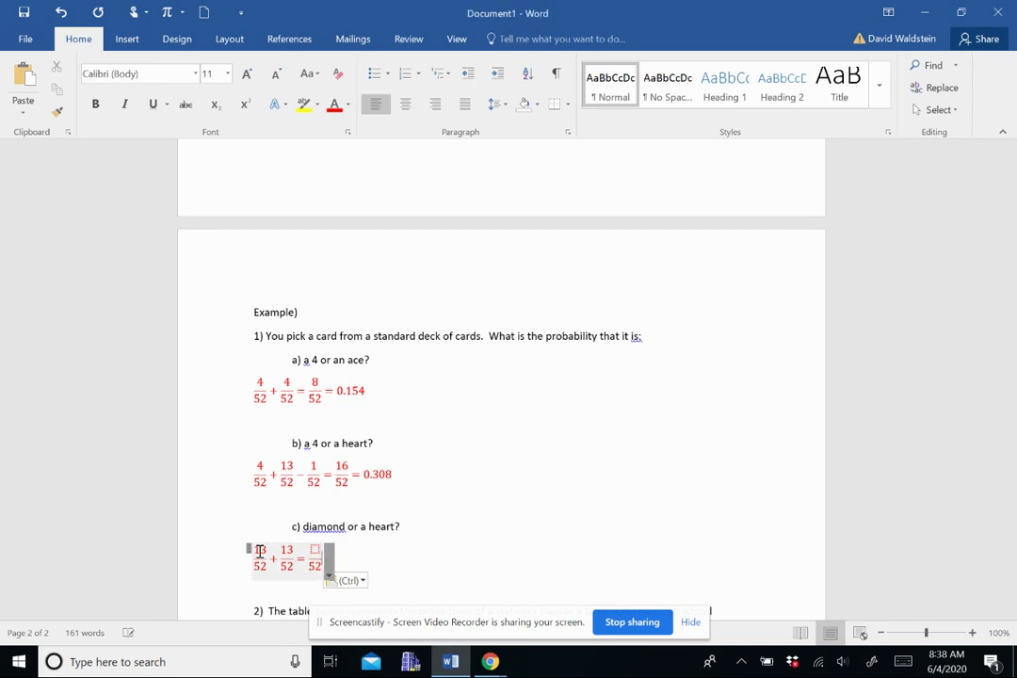
{"action": "key", "text": "Left"}
{"action": "type", "text": "26"}
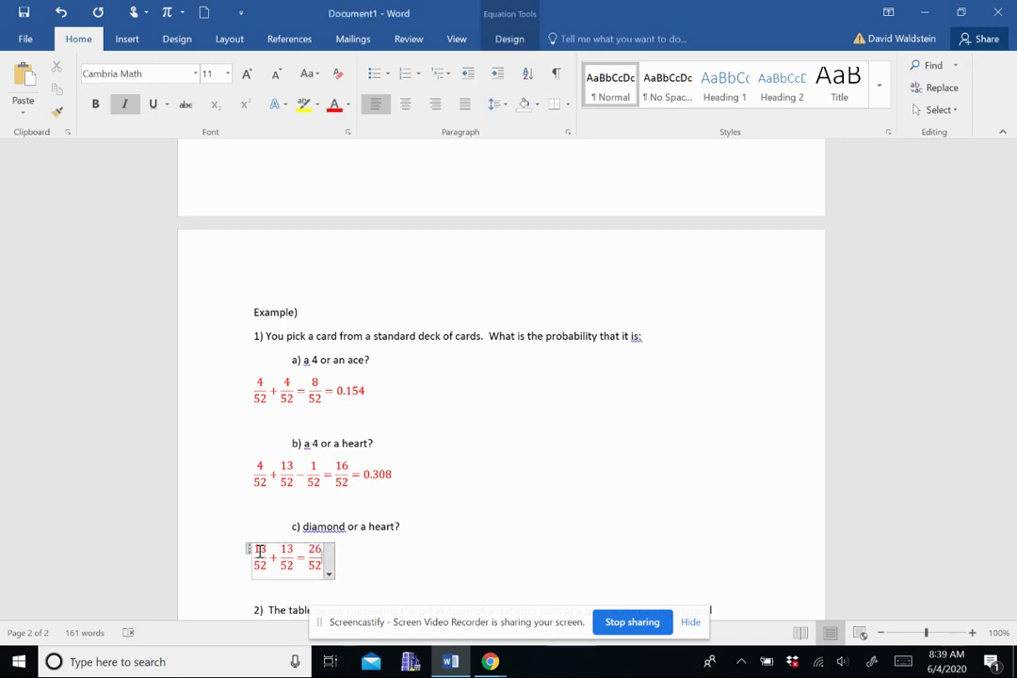
{"action": "key", "text": "Right"}
{"action": "type", "text": "=0.5"}
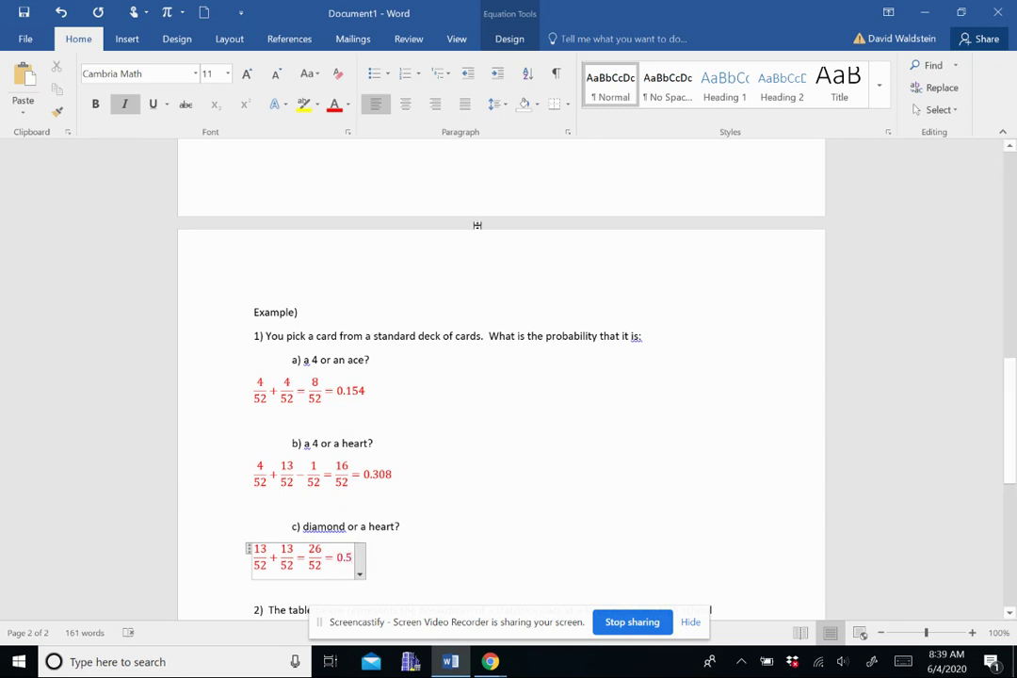
{"action": "scroll", "coordinate": [491, 399], "scroll_direction": "up", "scroll_amount": 10}
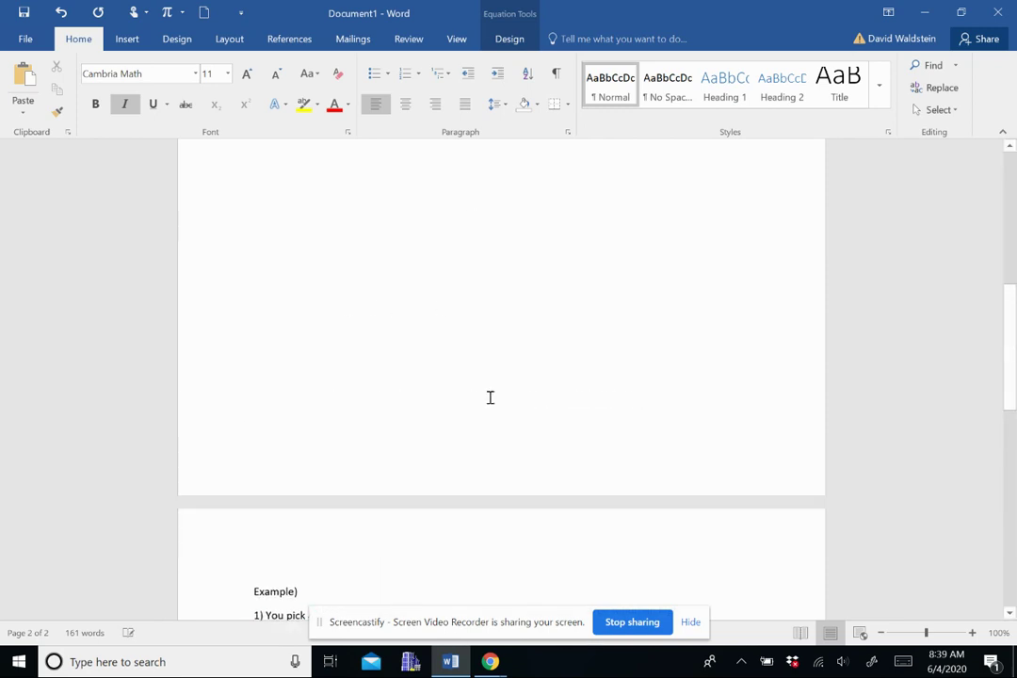
{"action": "scroll", "coordinate": [491, 393], "scroll_direction": "up", "scroll_amount": 3}
{"action": "scroll", "coordinate": [490, 392], "scroll_direction": "down", "scroll_amount": 12}
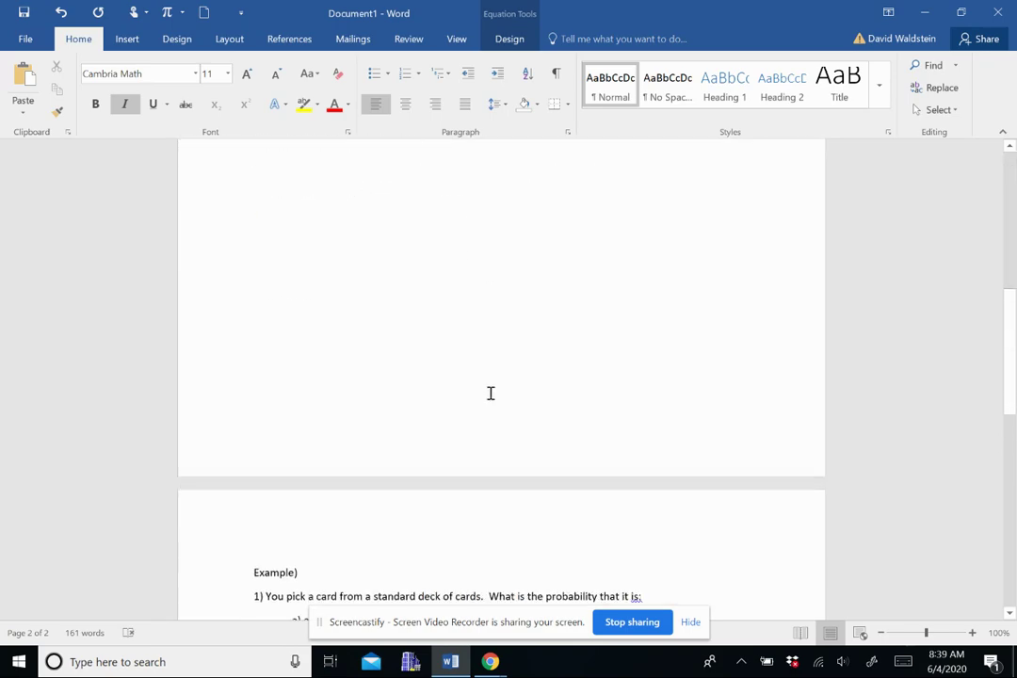
{"action": "scroll", "coordinate": [491, 393], "scroll_direction": "down", "scroll_amount": 5}
{"action": "scroll", "coordinate": [491, 393], "scroll_direction": "up", "scroll_amount": 6}
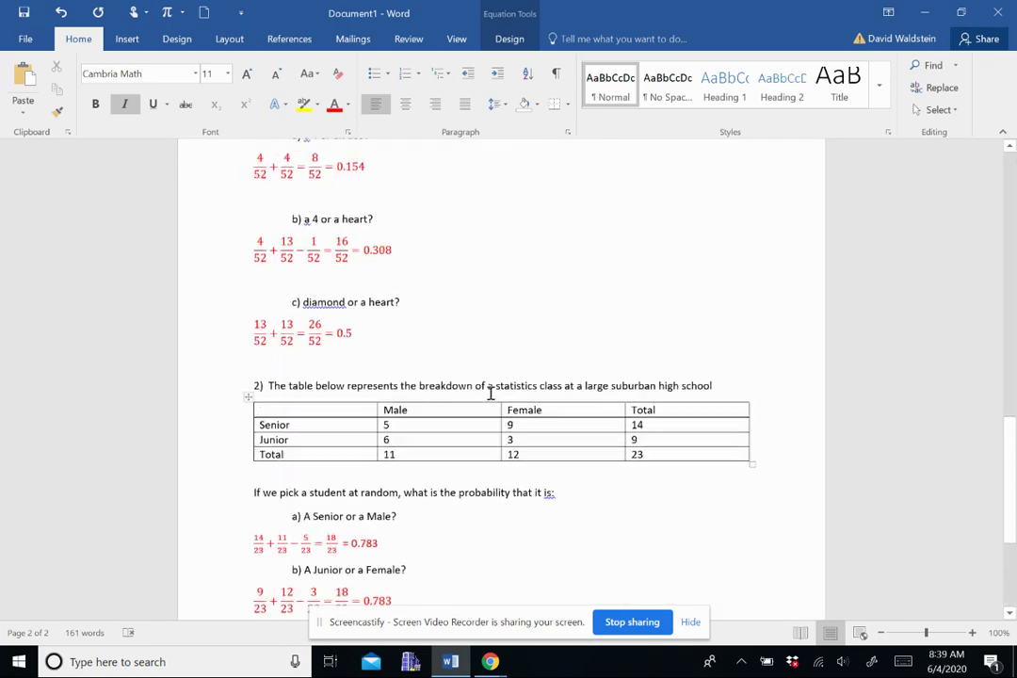
{"action": "scroll", "coordinate": [491, 393], "scroll_direction": "down", "scroll_amount": 8}
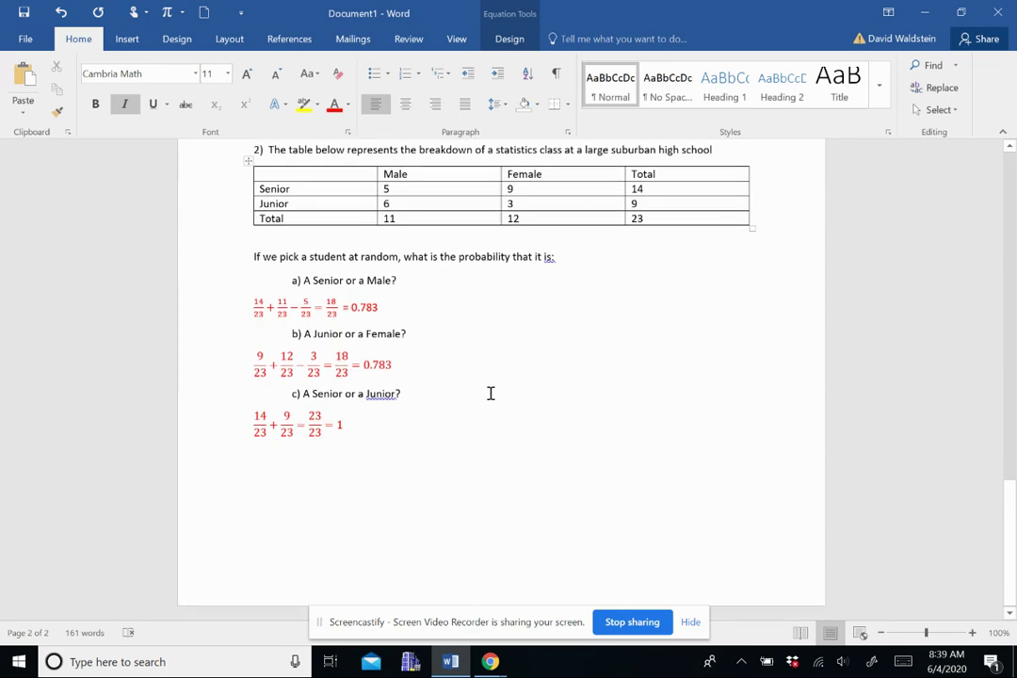
{"action": "scroll", "coordinate": [490, 393], "scroll_direction": "up", "scroll_amount": 6}
{"action": "scroll", "coordinate": [491, 393], "scroll_direction": "up", "scroll_amount": 3}
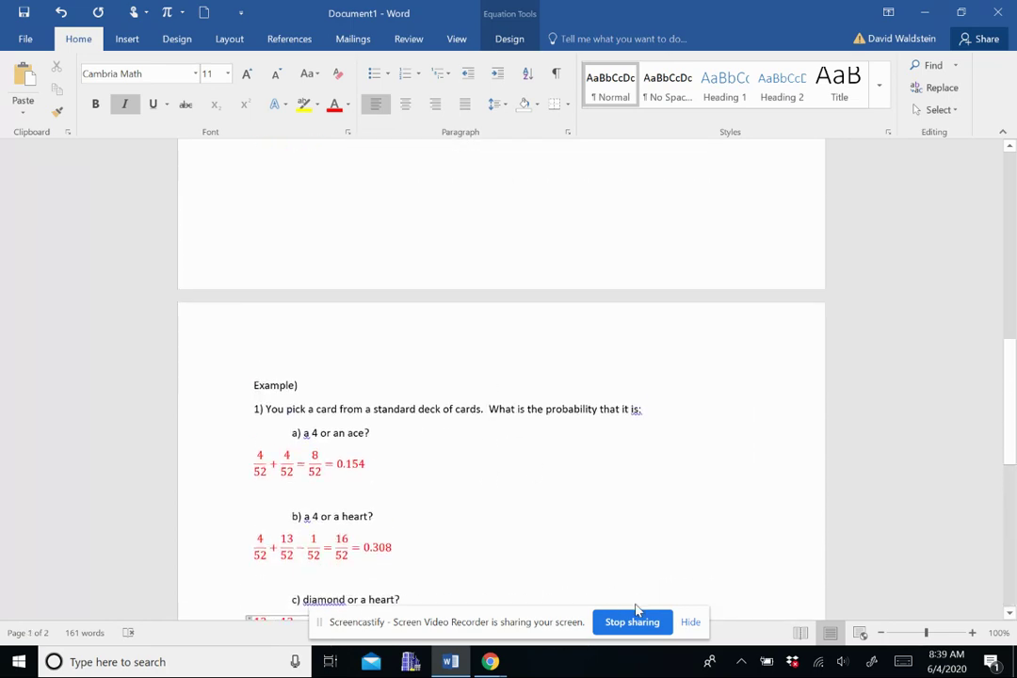